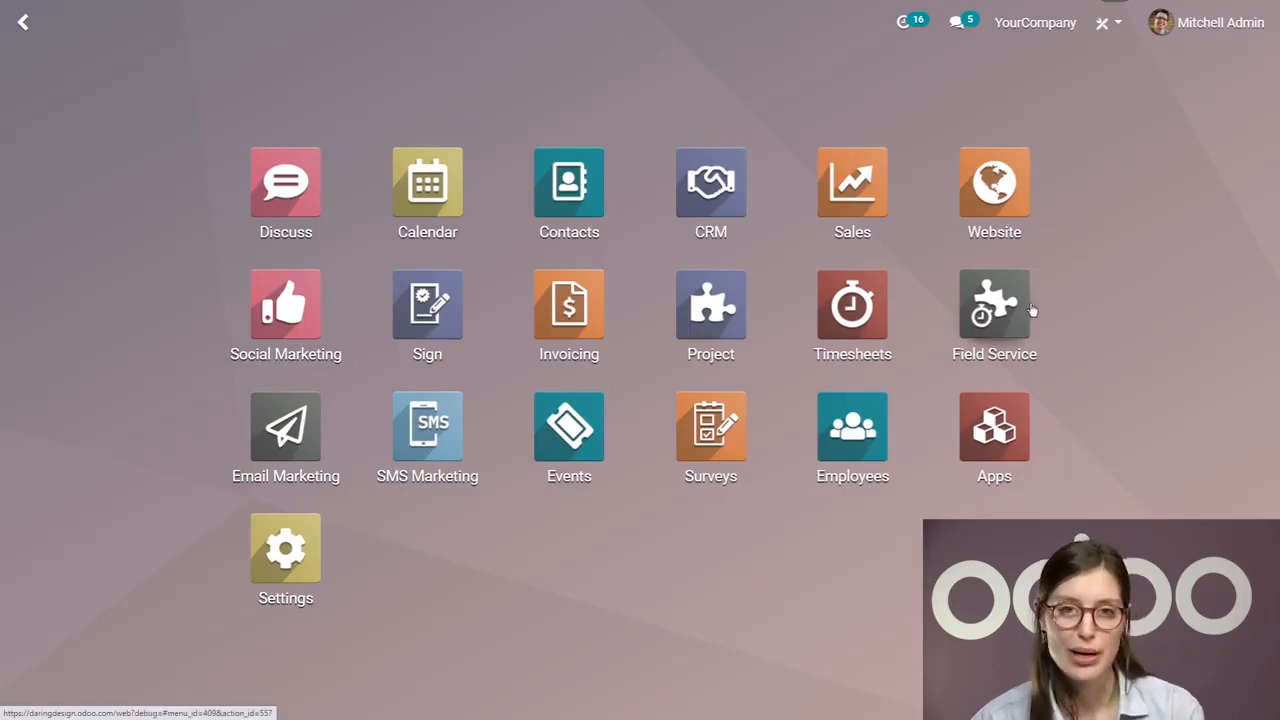
Step: Create a new Field Service project named "3D Printer"
left_click(983, 310)
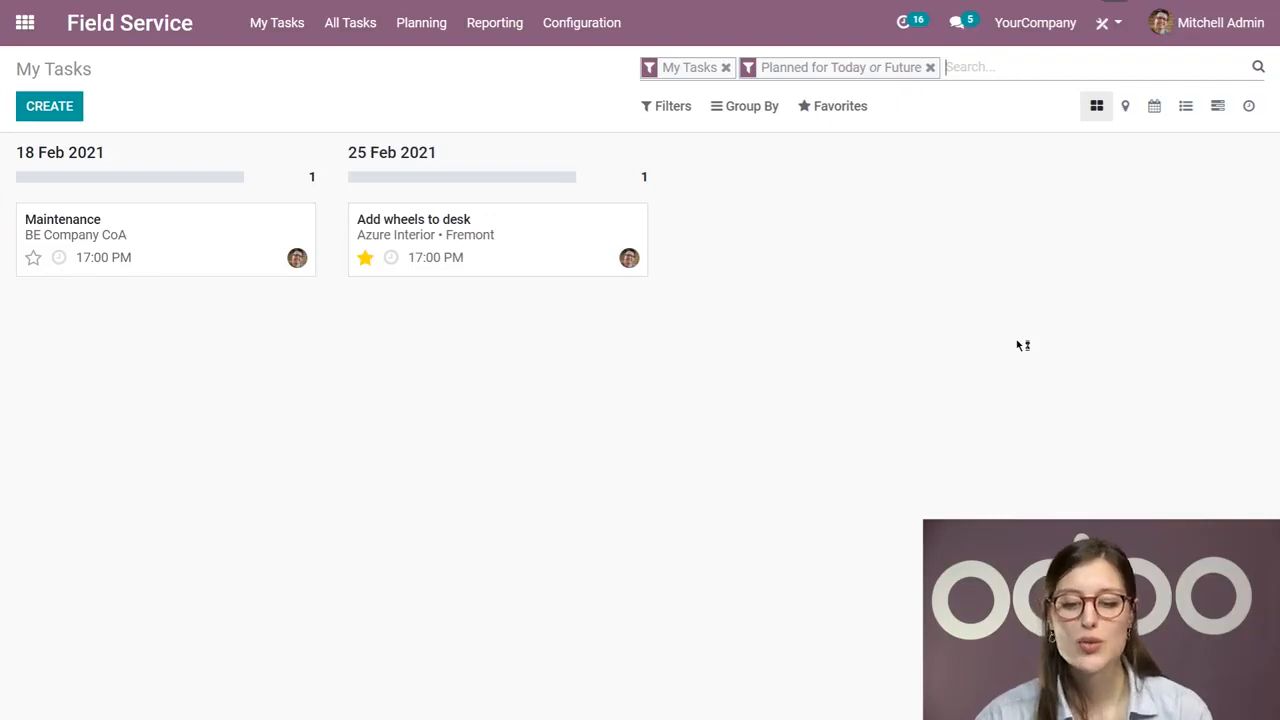
left_click(565, 24)
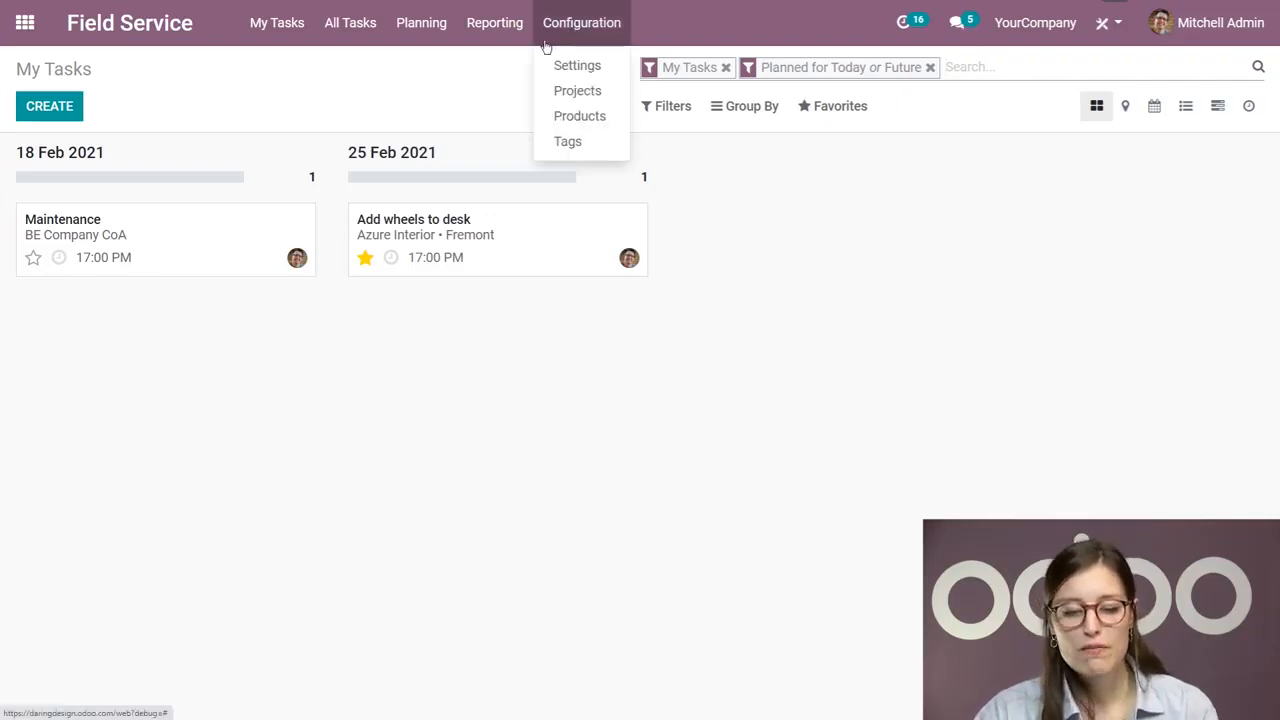
left_click(580, 90)
left_click(49, 106)
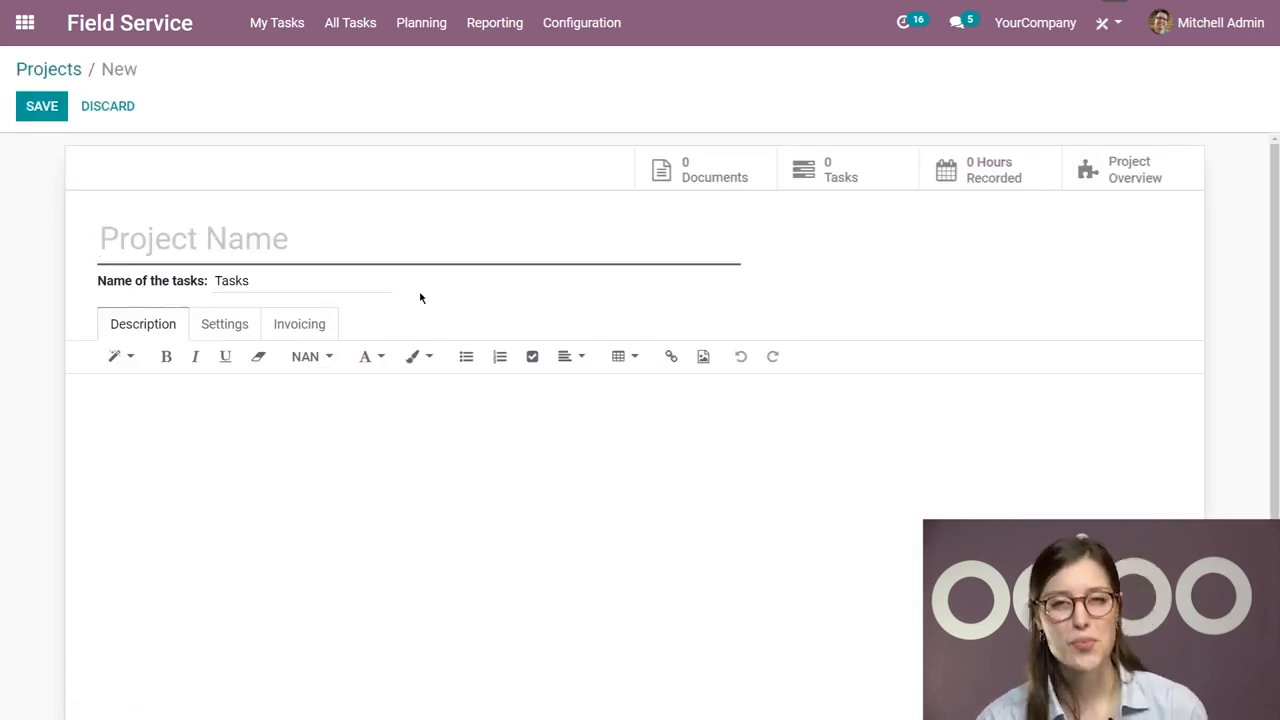
type("3D ")
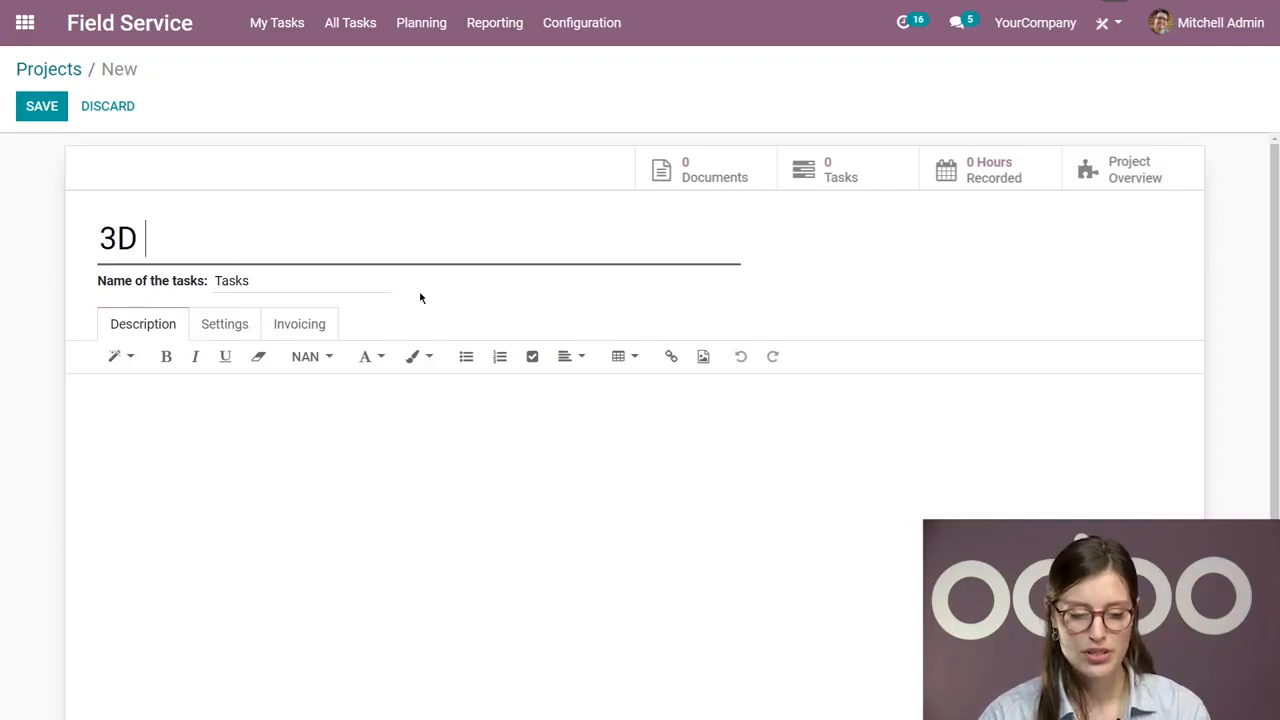
type("Printer")
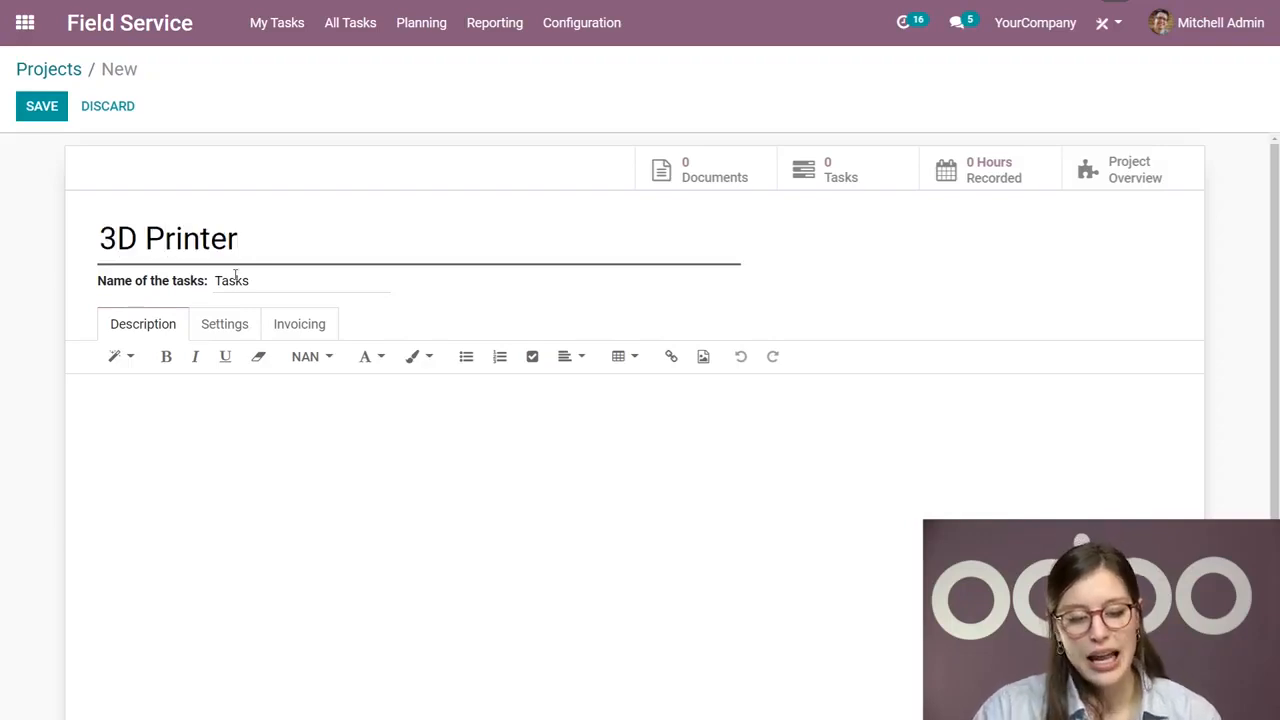
Step: Enter "installation, repair" as the project description and open the project's settings
left_click(262, 449)
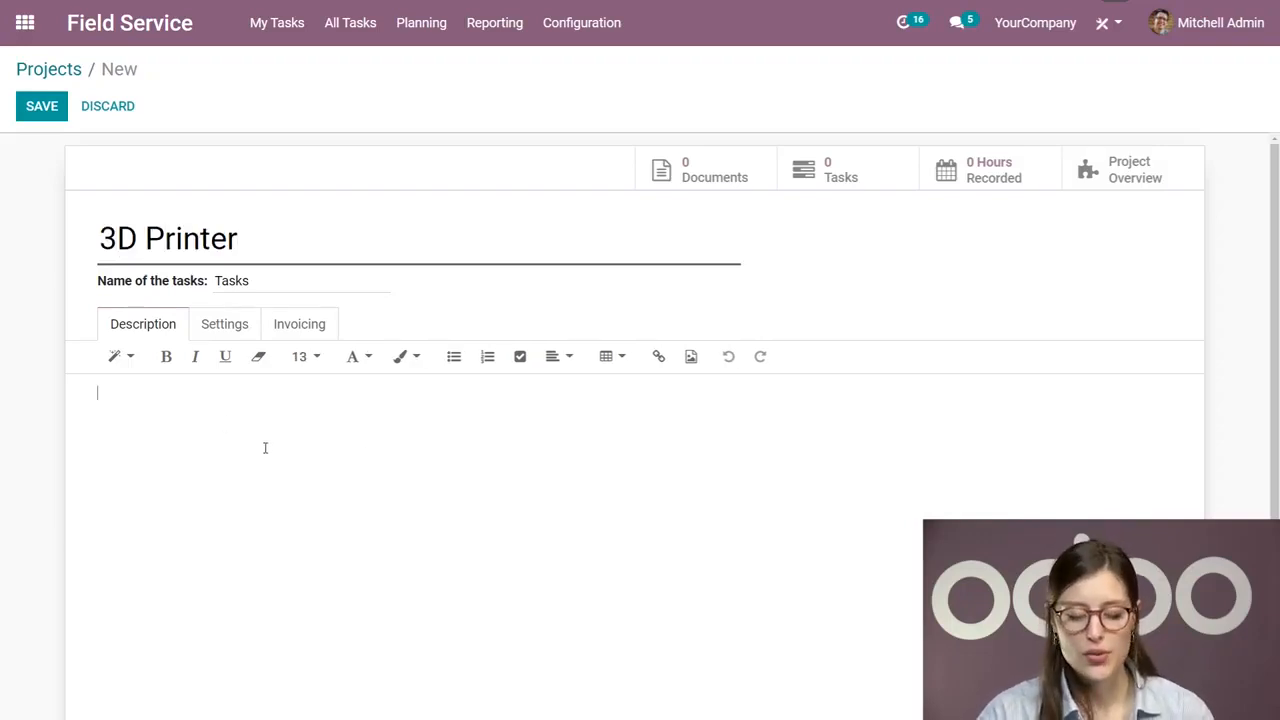
type("installation")
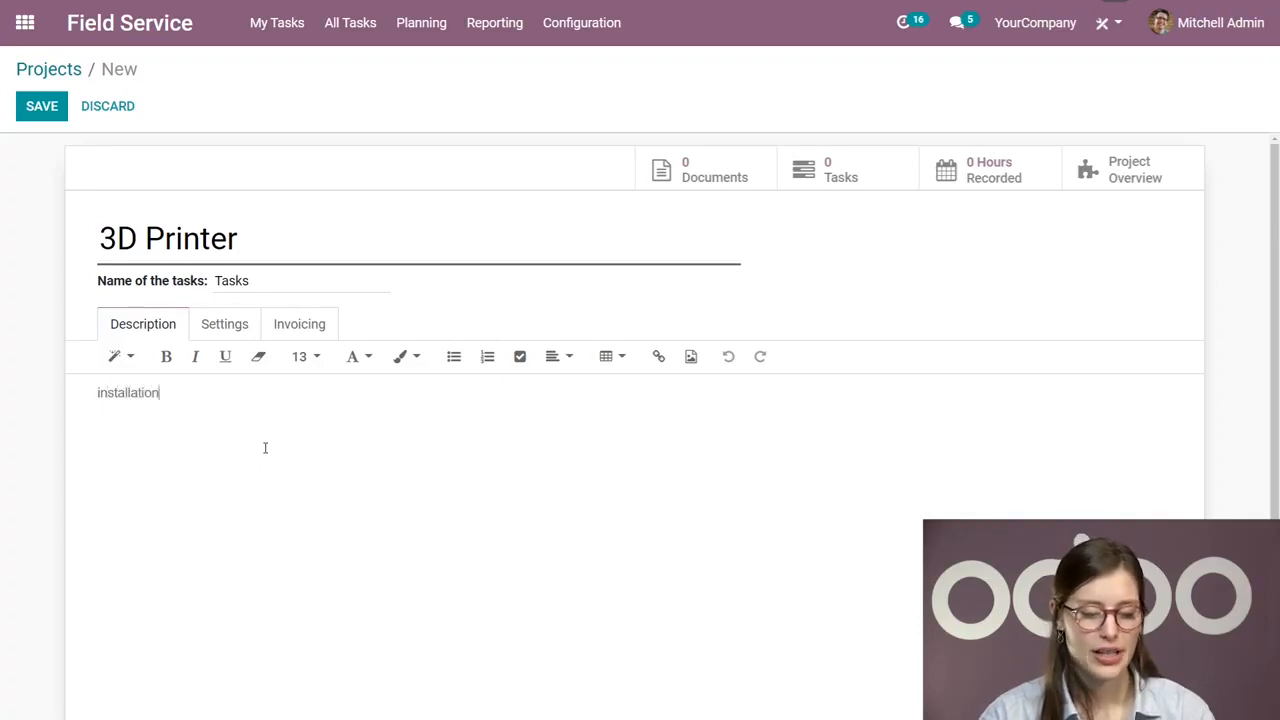
type(", repair")
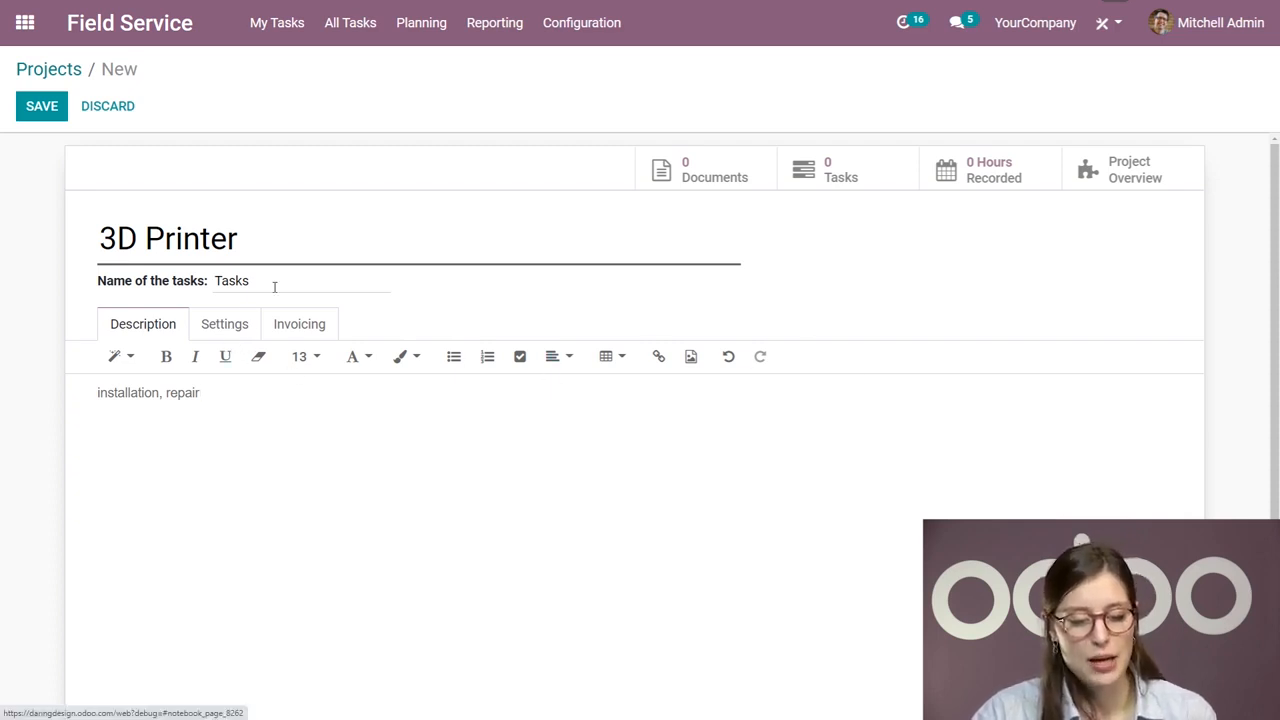
left_click_drag(274, 284, 72, 292)
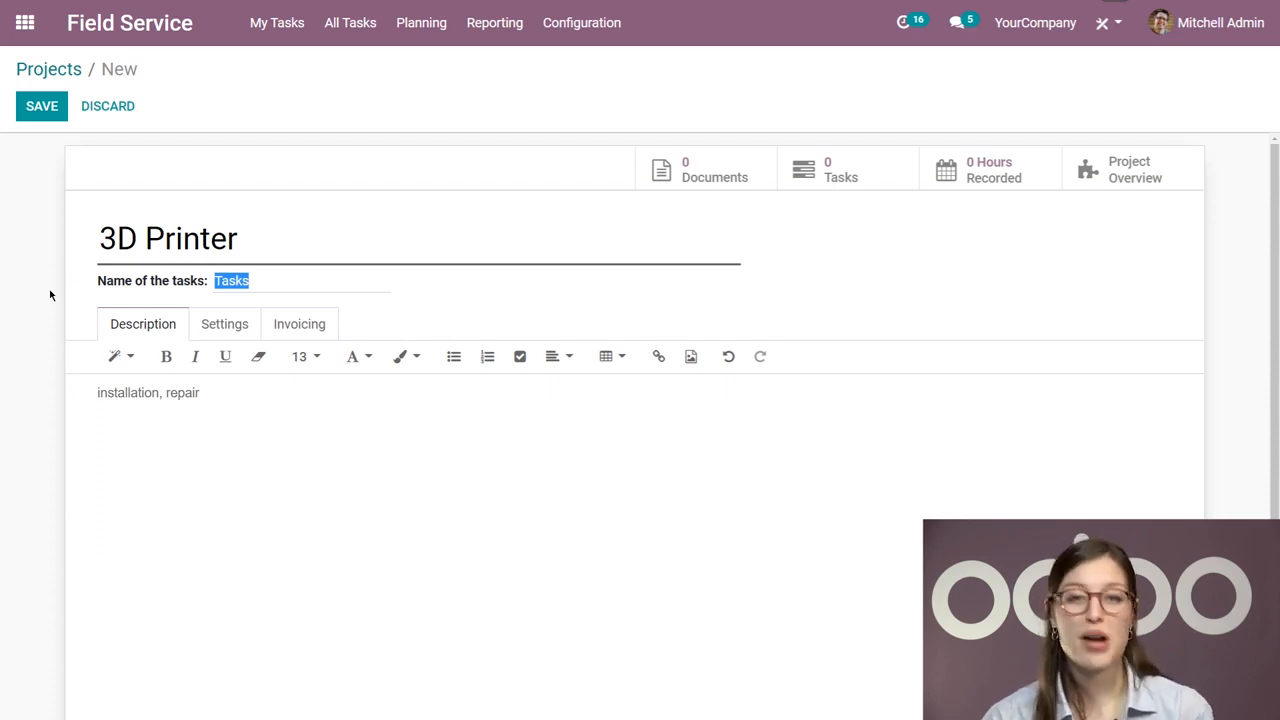
left_click(247, 334)
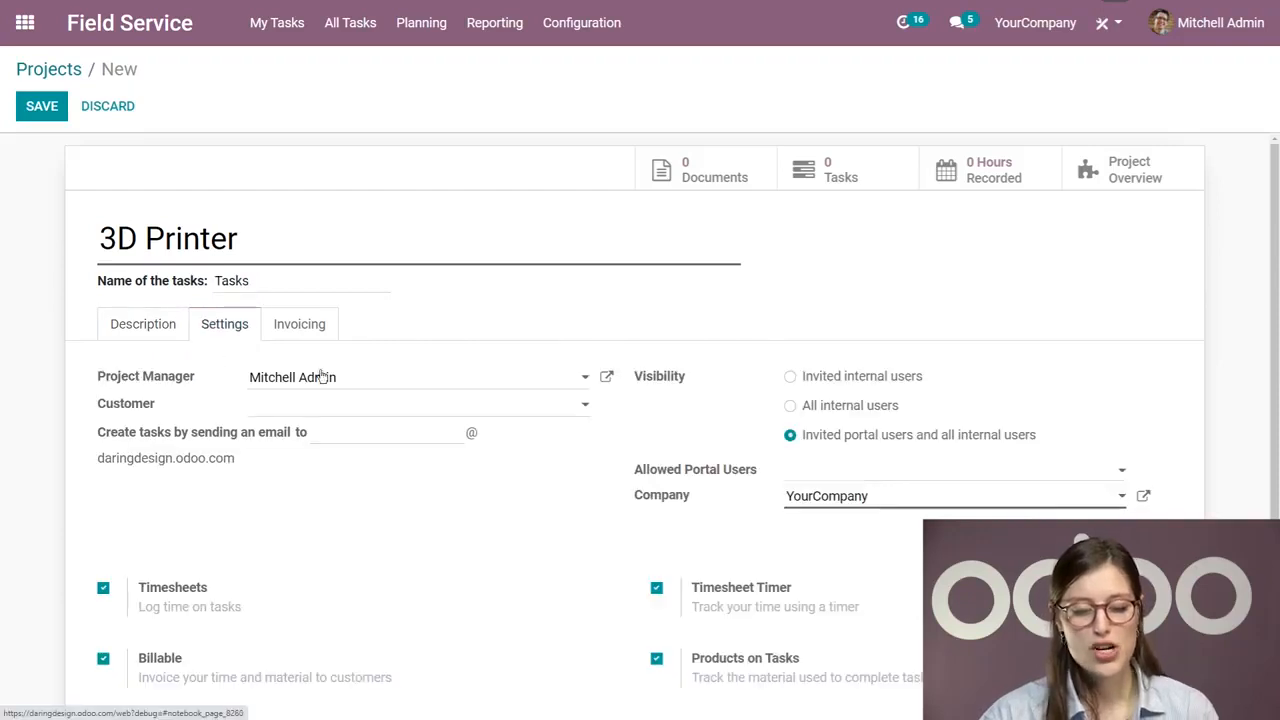
scroll(2, 390, "down", 1)
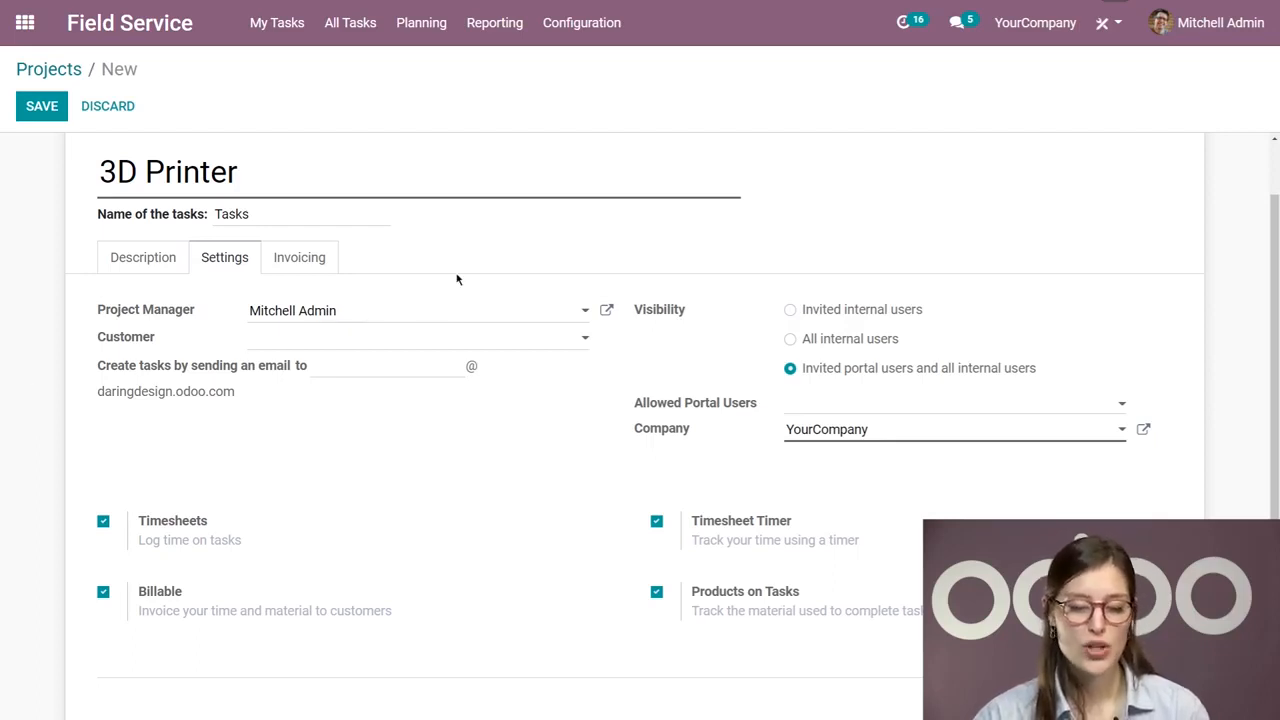
Step: Clear the project manager and reselect the same administrator user
left_click_drag(386, 314, 211, 314)
key("BackSpace")
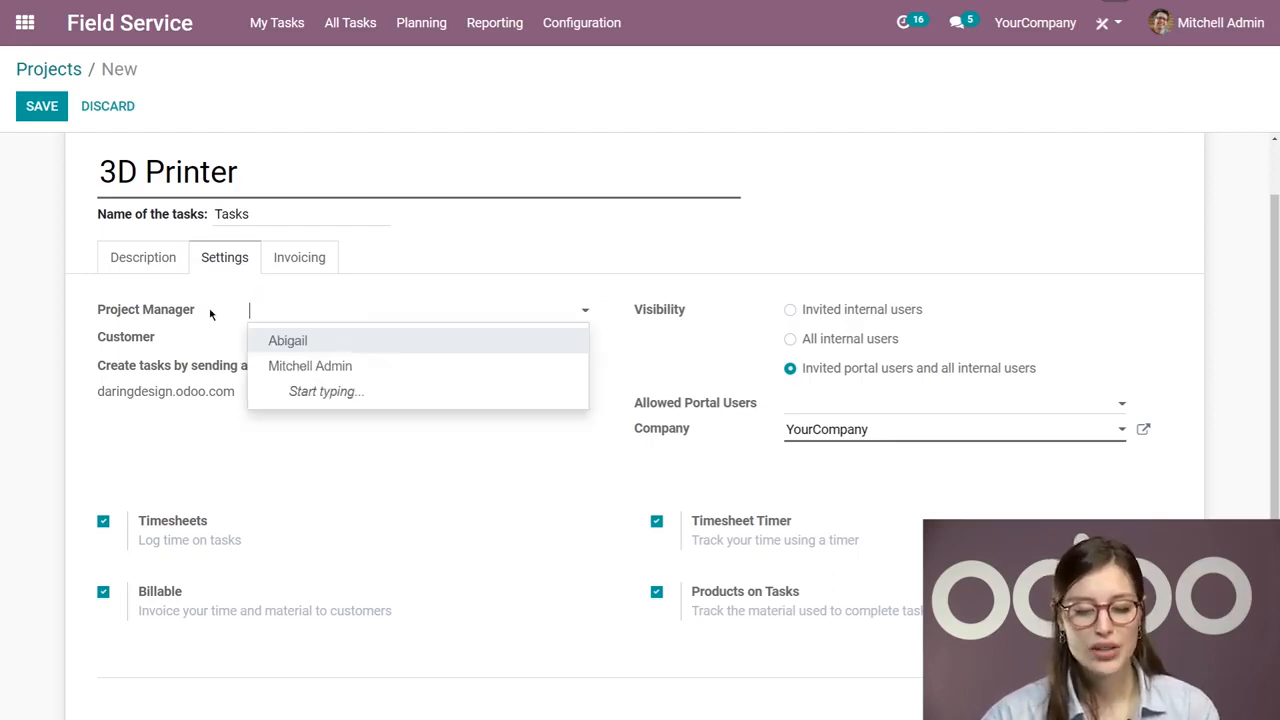
left_click(44, 338)
left_click(340, 316)
left_click(343, 368)
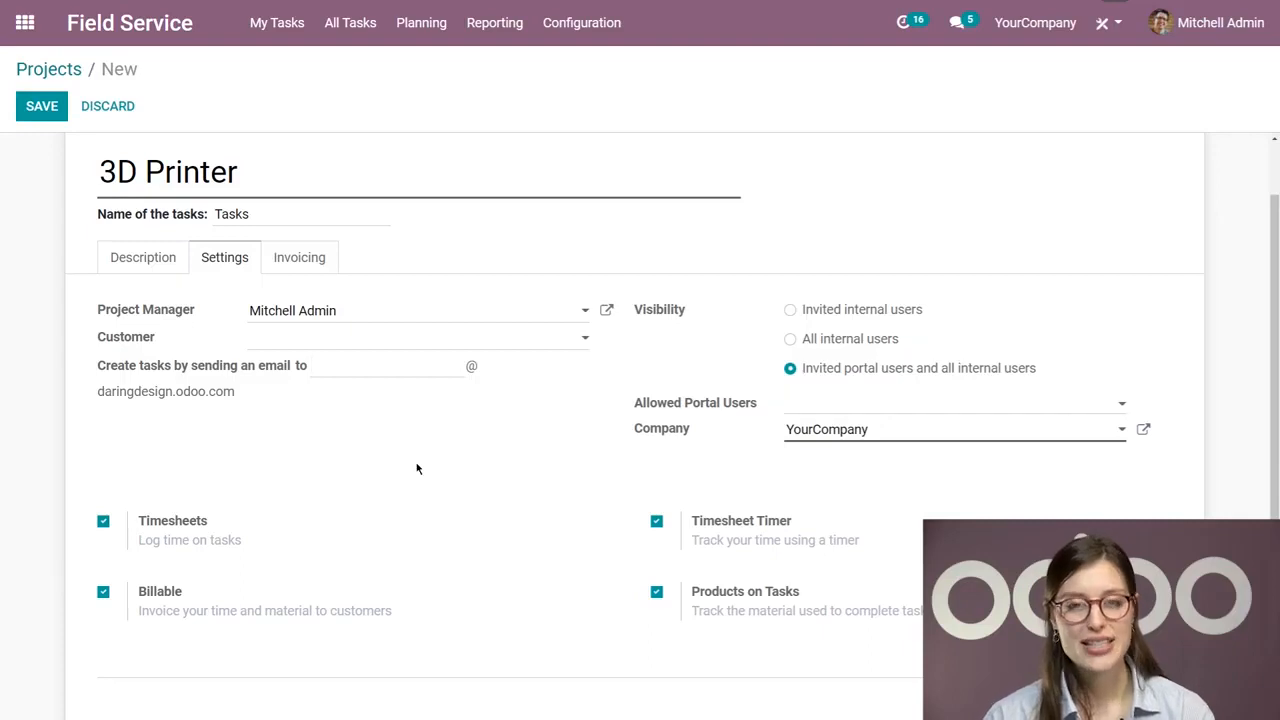
Step: Set the project's task-creation email alias to 1printer, accepting emails from Everyone, and save the project
type("1printer")
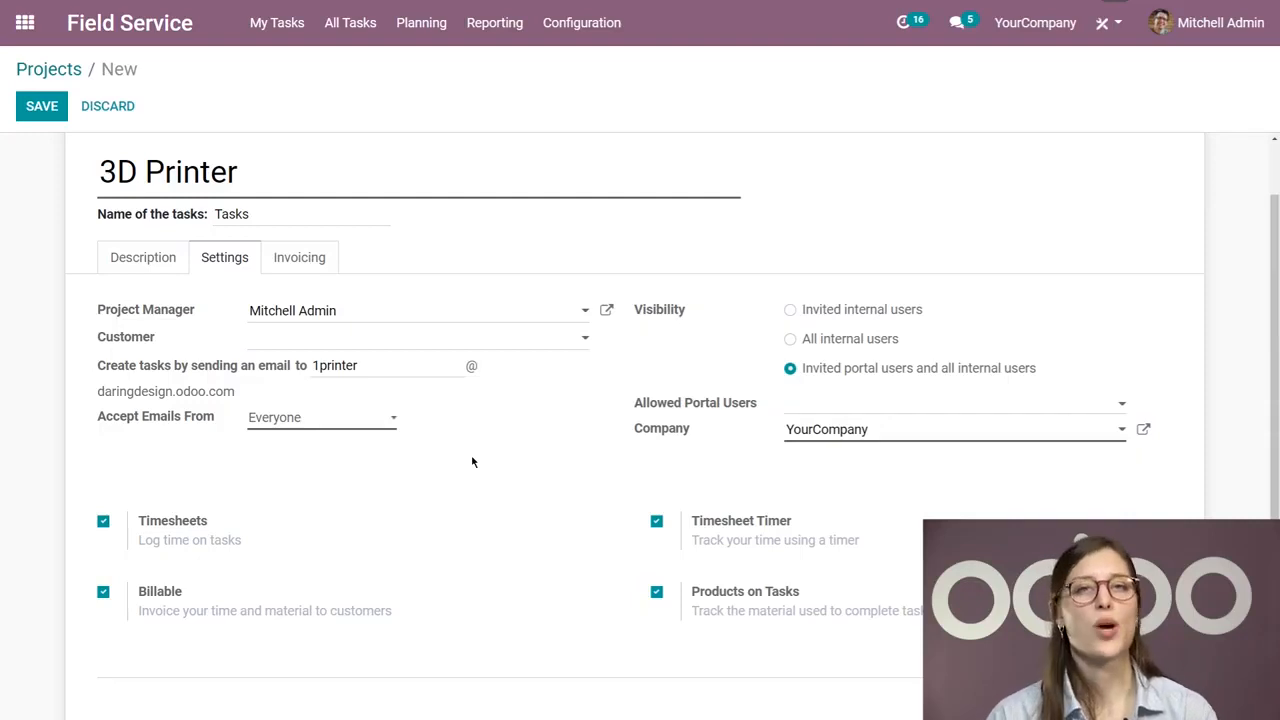
left_click(370, 490)
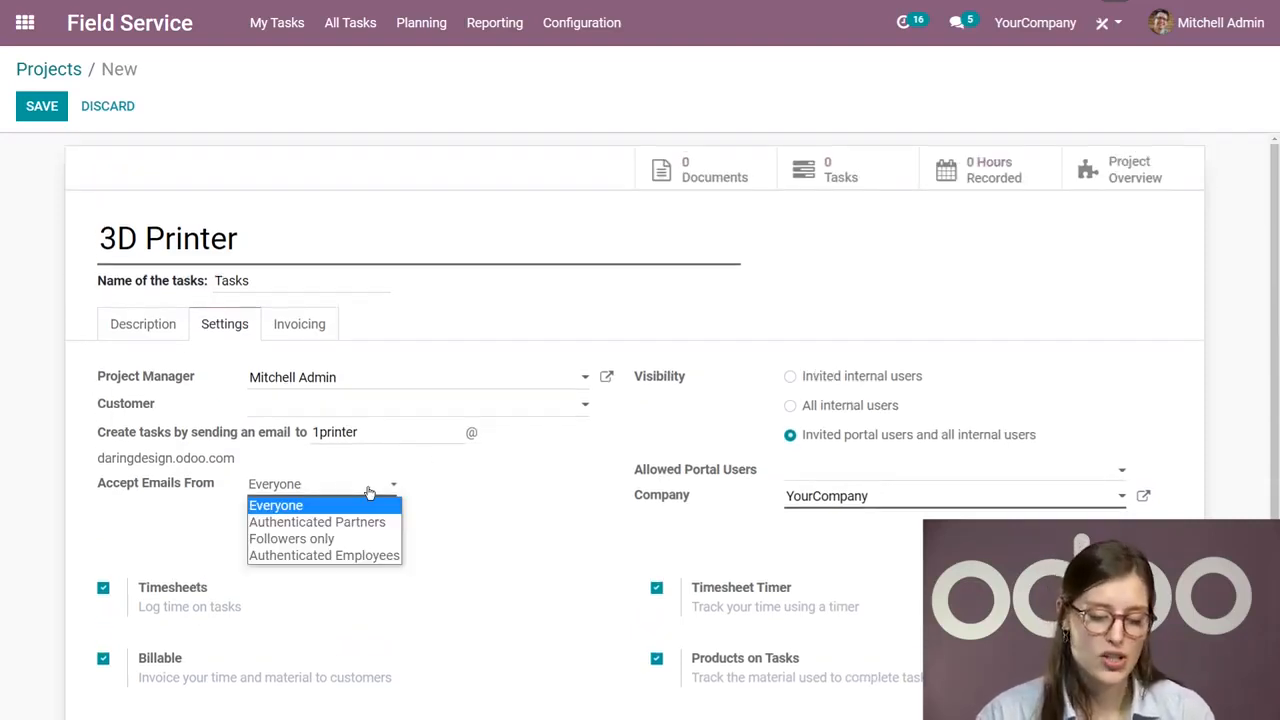
left_click(66, 520)
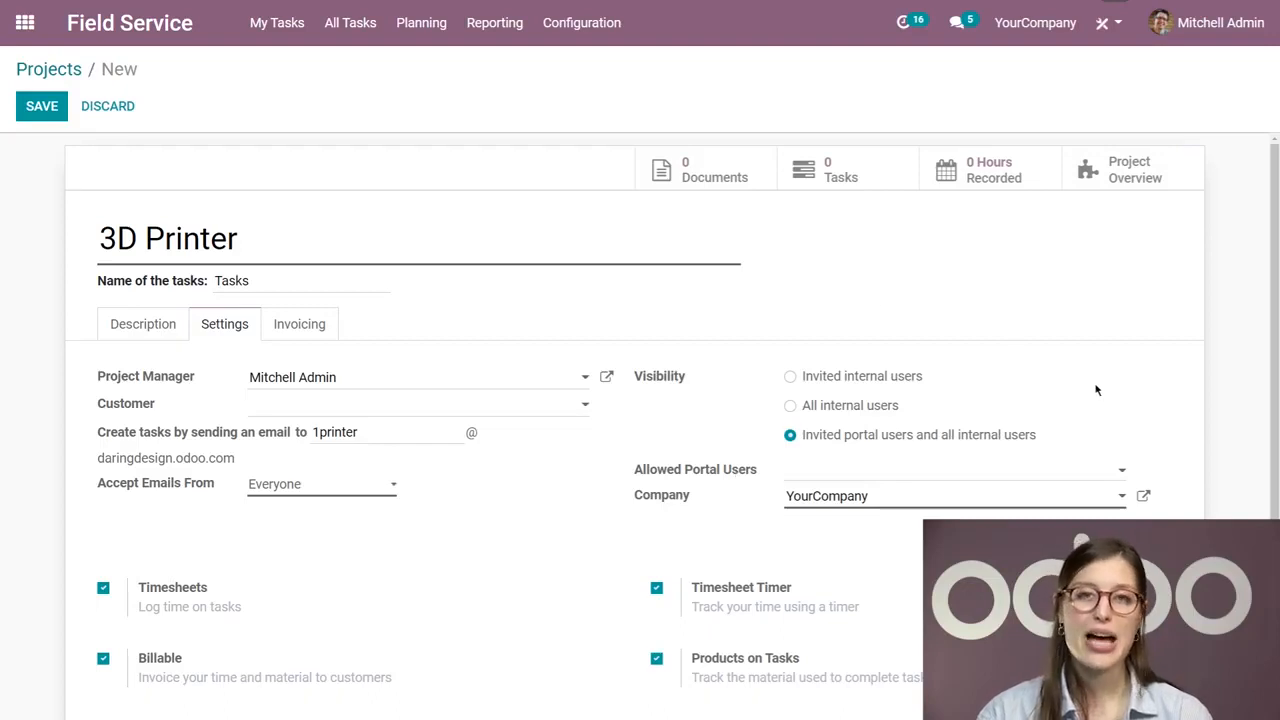
scroll(1096, 395, "down", 2)
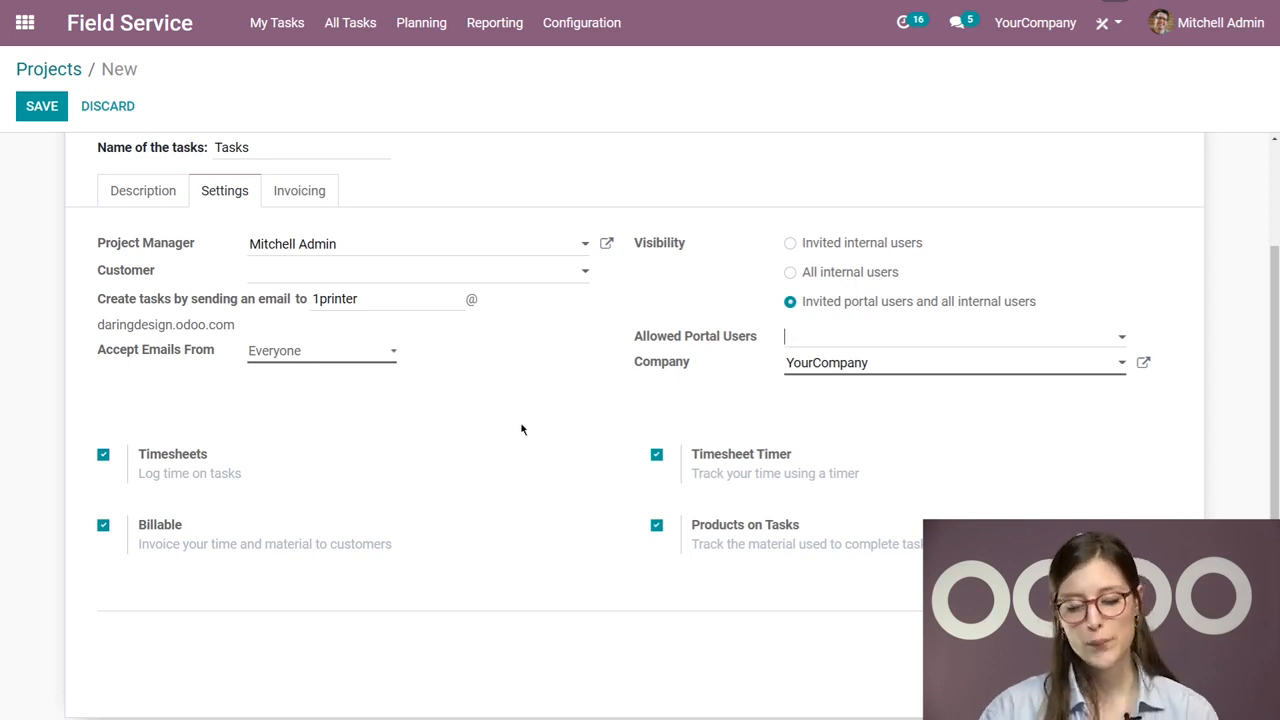
scroll(521, 429, "down", 1)
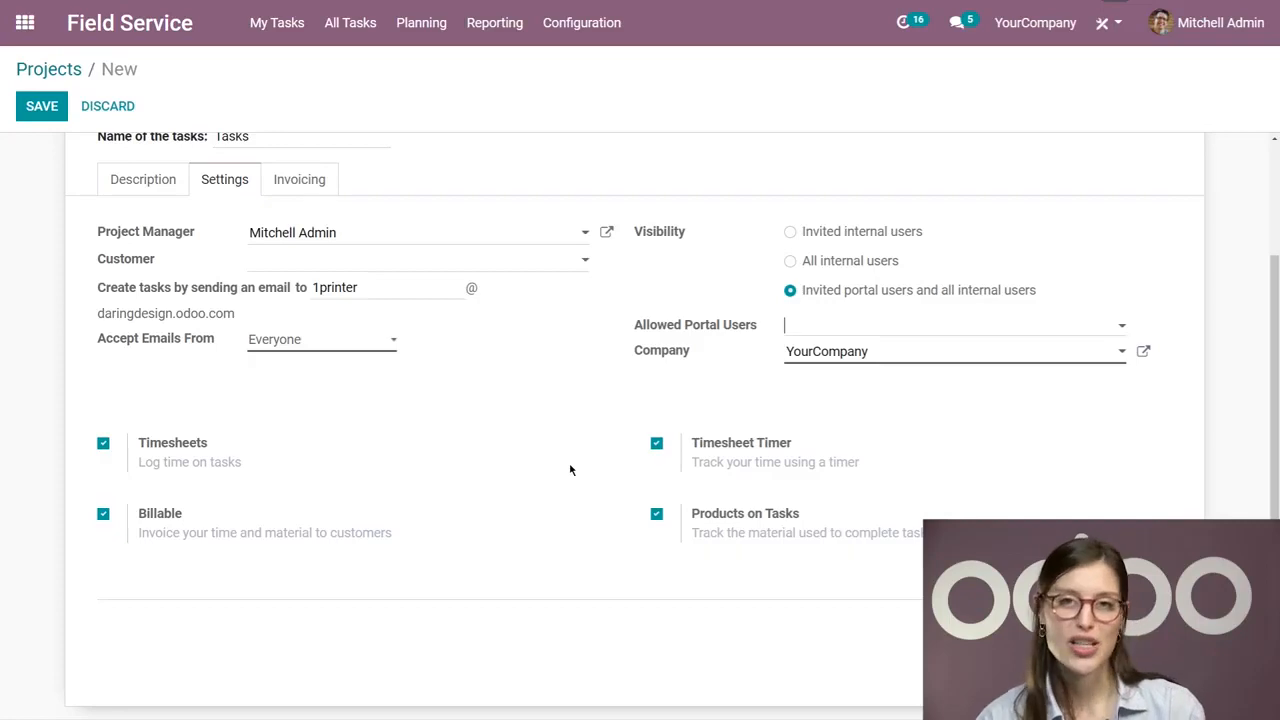
scroll(477, 551, "up", 2)
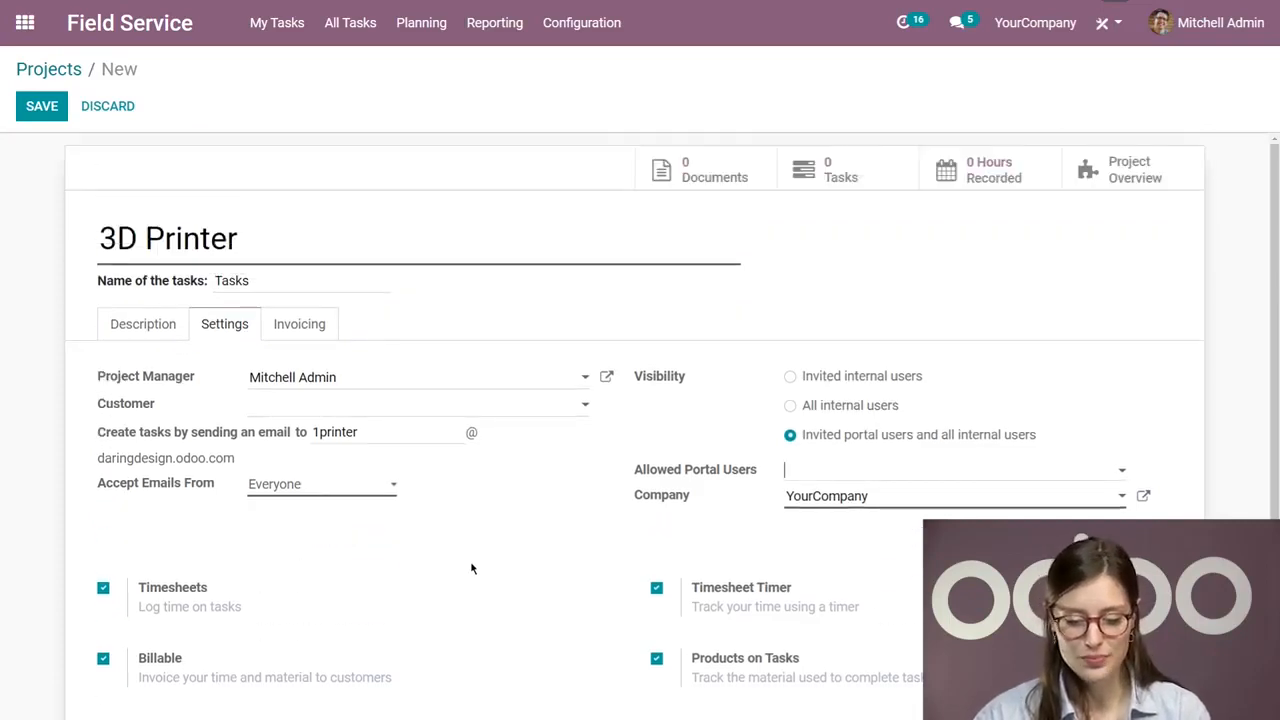
left_click(30, 112)
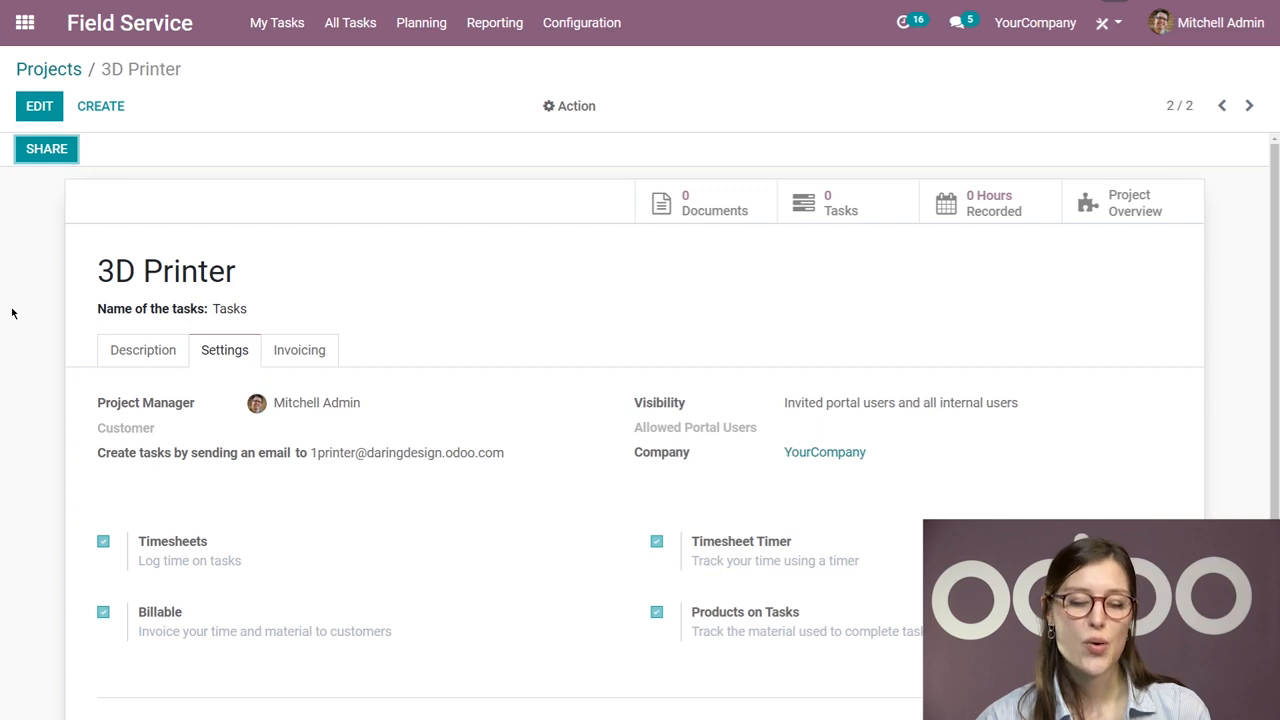
Step: Create a new task under My Tasks titled "Installation of model 5 printer"
left_click(134, 42)
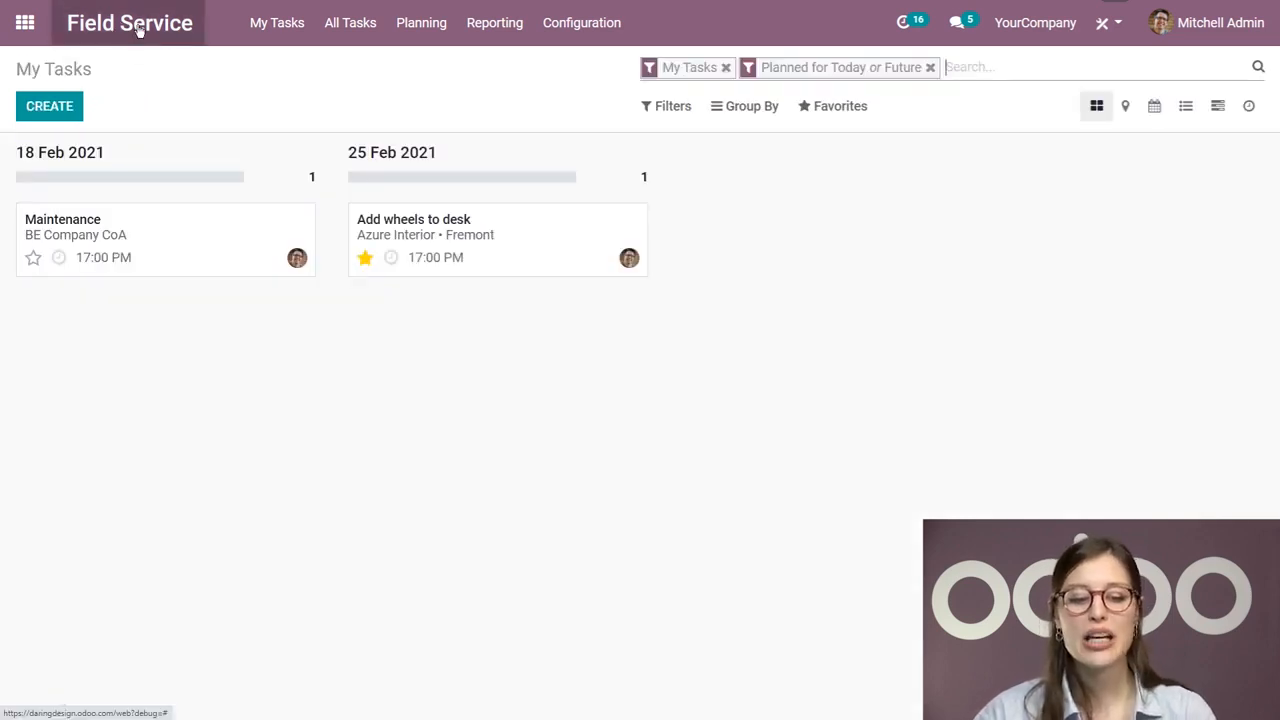
left_click(64, 116)
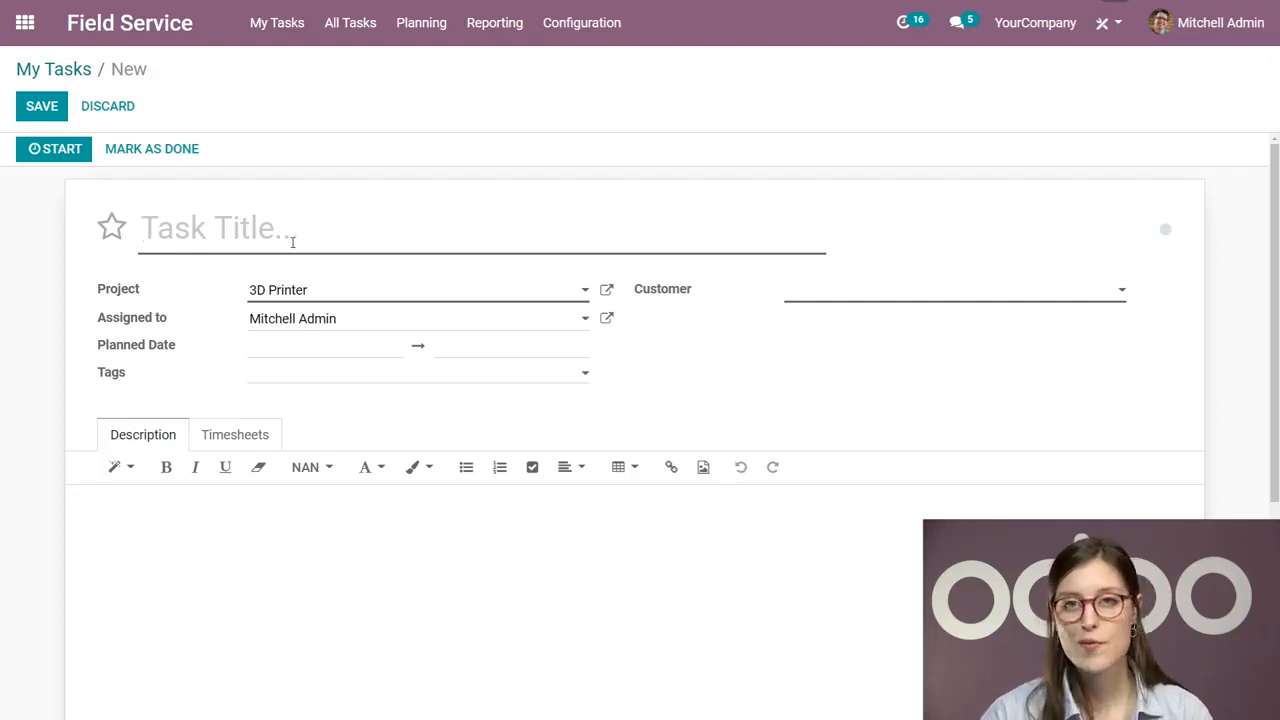
type("INs")
key("BackSpace")
key("BackSpace")
key("BackSpace")
type("Installation of ")
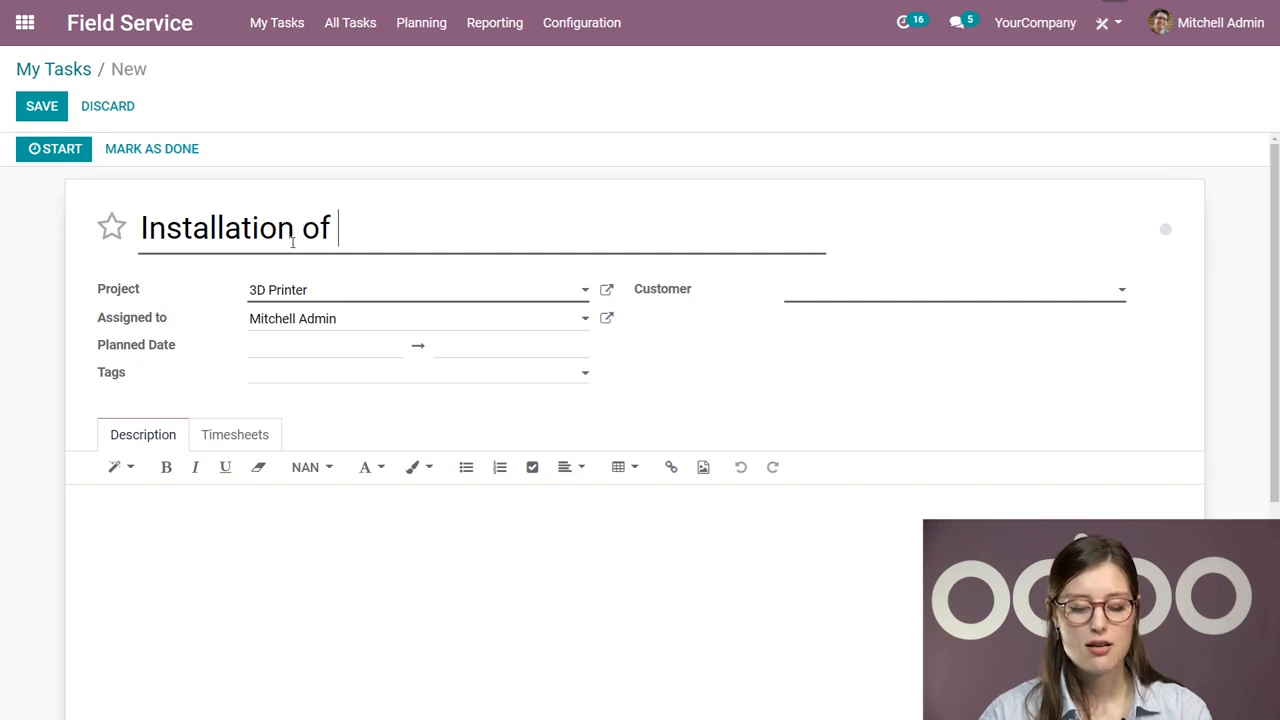
type("model 5 p")
type("rint")
key("BackSpace")
type("inter")
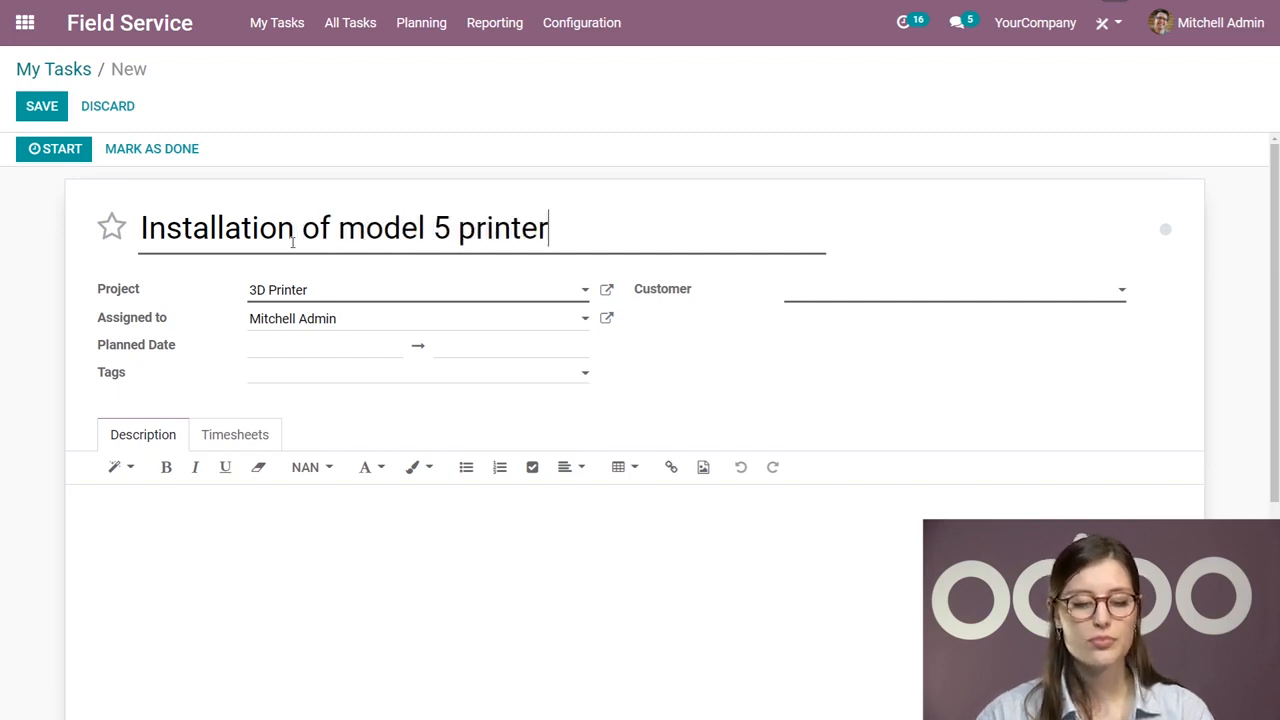
Step: Select 3D Printer as the task's project
left_click(314, 291)
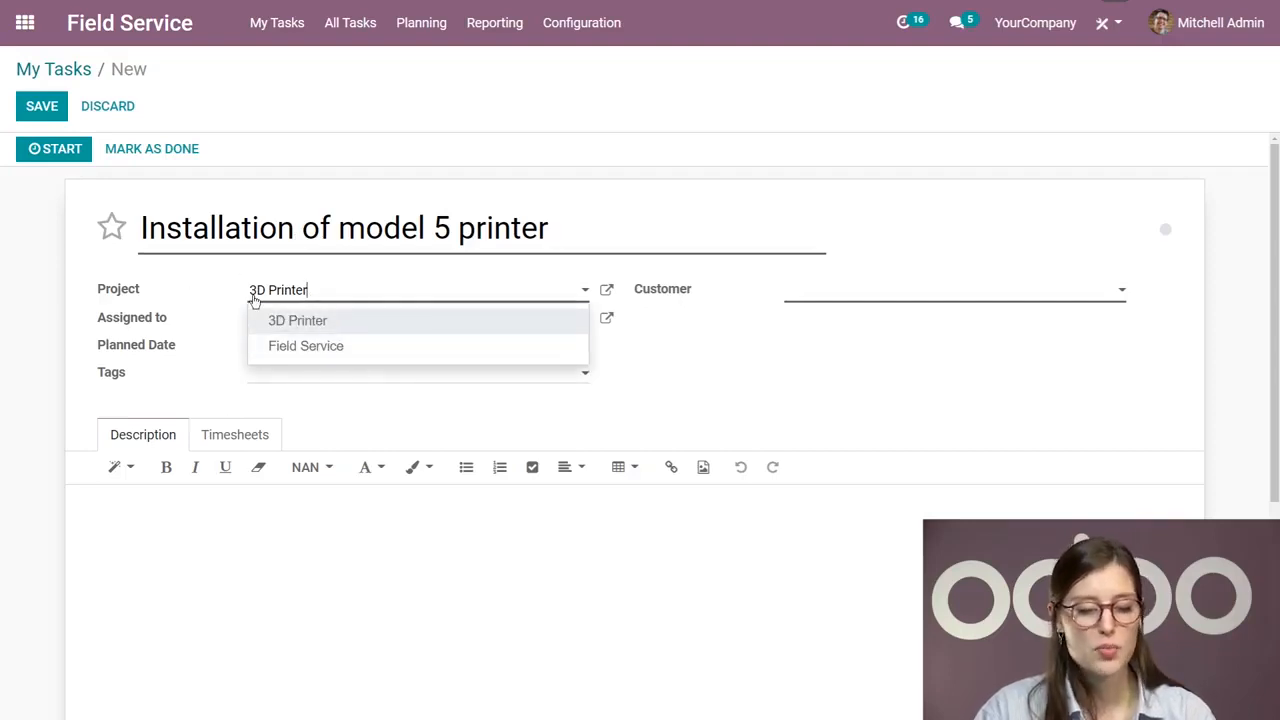
key("Return")
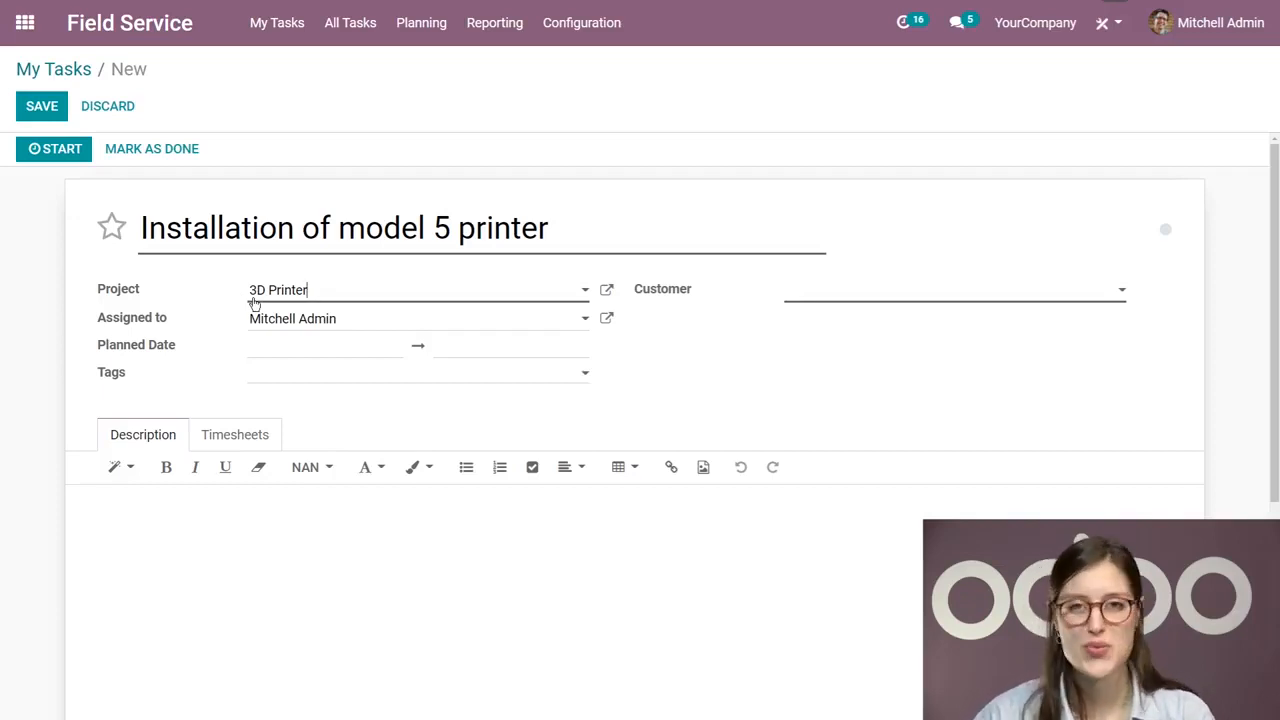
scroll(330, 340, "down", 1)
scroll(84, 300, "up", 1)
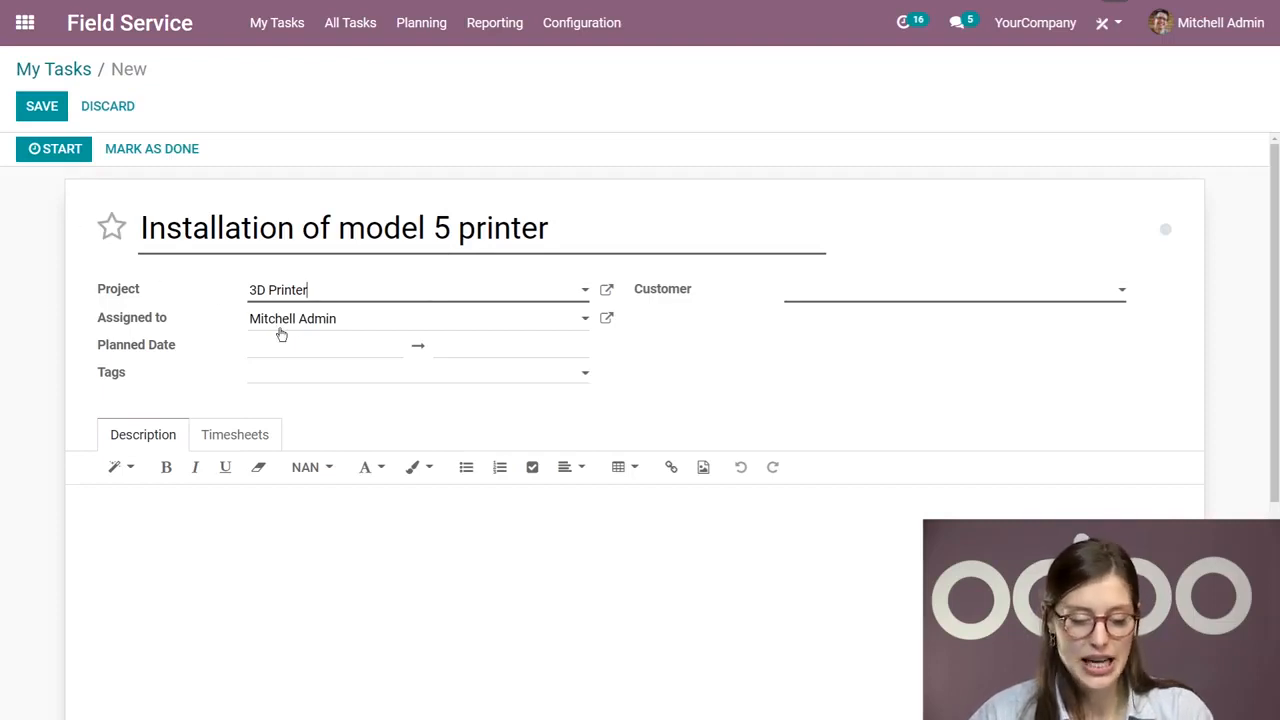
Step: Plan the task for 02/16/2021 from 17:15 to 18:15
left_click(318, 358)
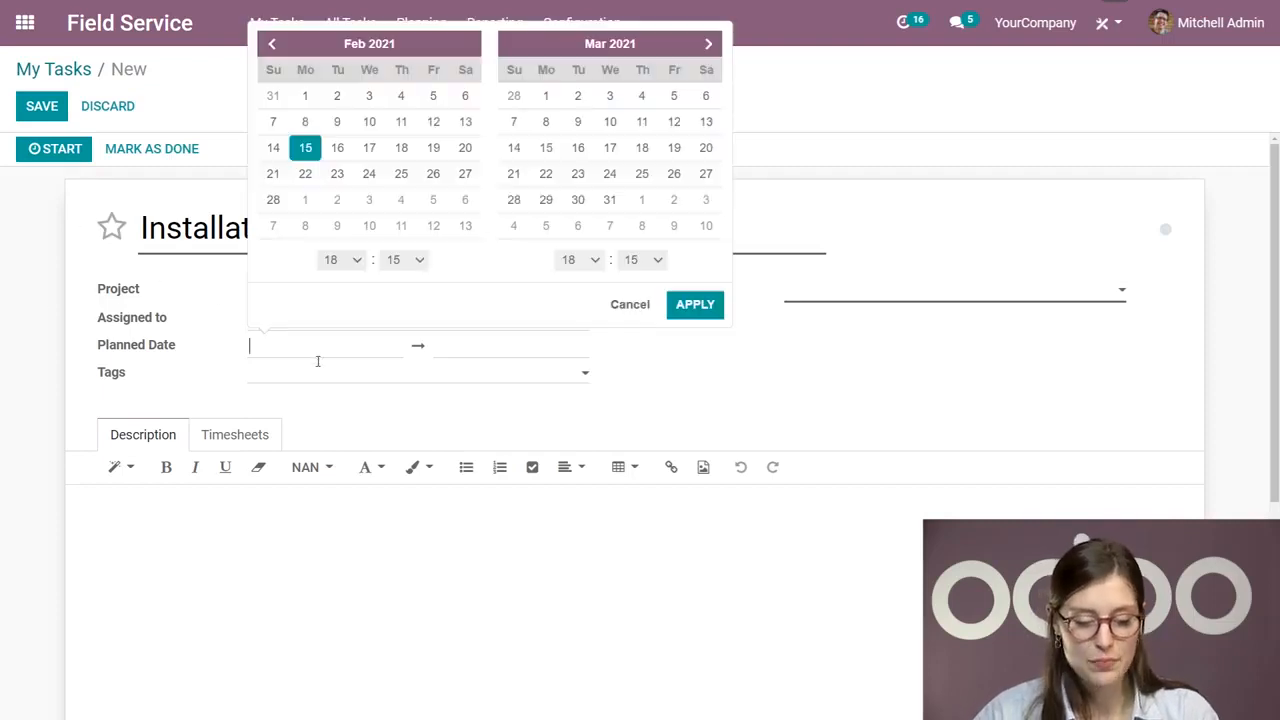
left_click(341, 150)
left_click(341, 260)
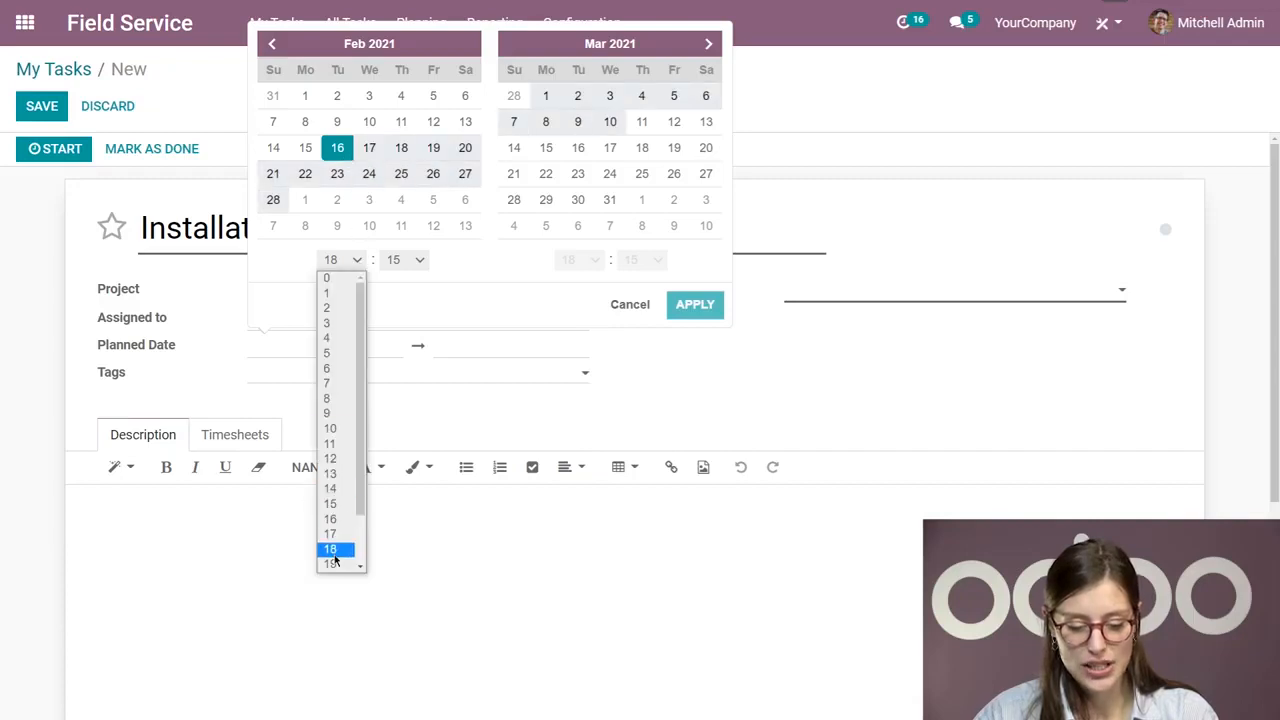
left_click(338, 532)
left_click(338, 150)
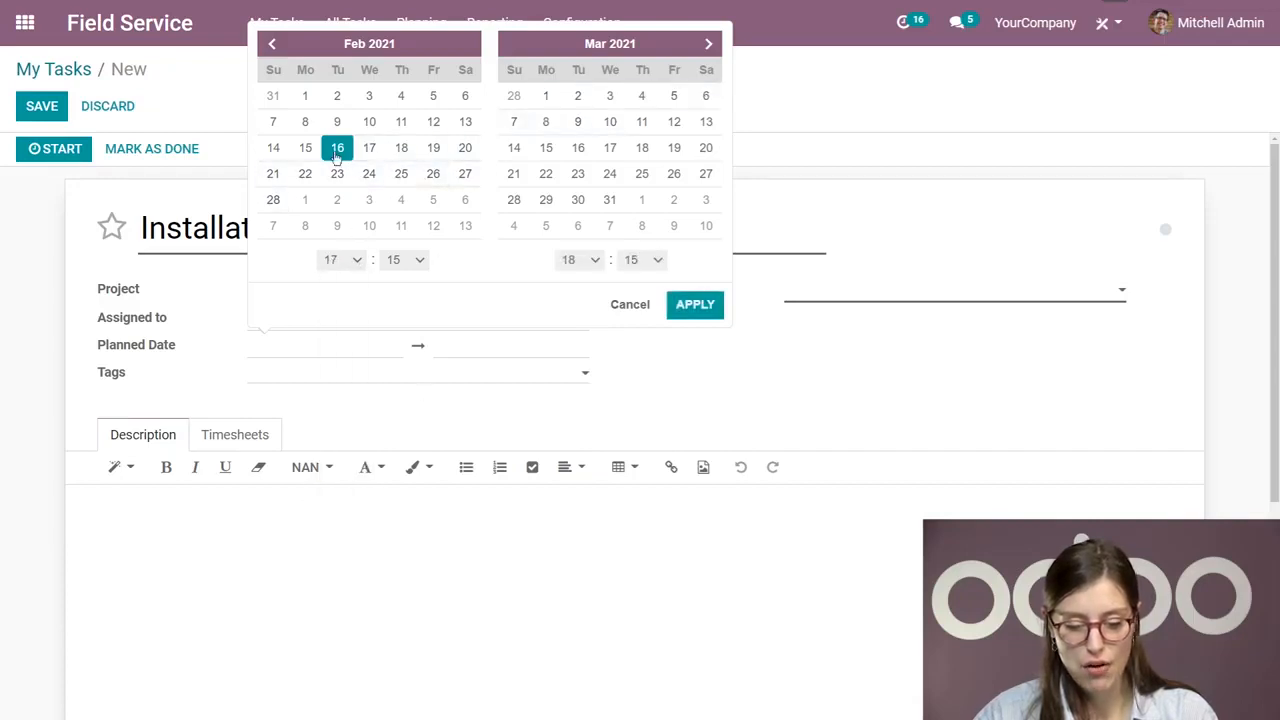
left_click(676, 308)
Step: Set the task's customer to Azure Interior, tag it VIP customer and save the task
left_click(871, 294)
left_click(843, 346)
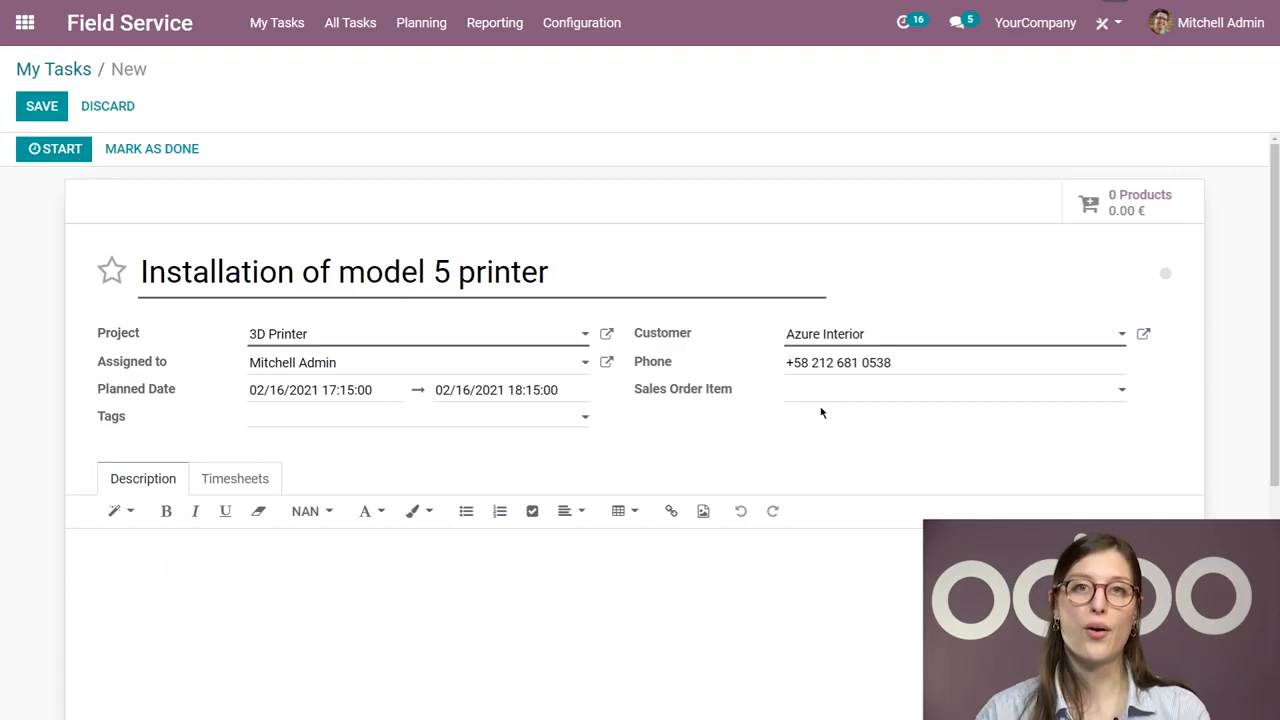
left_click(318, 416)
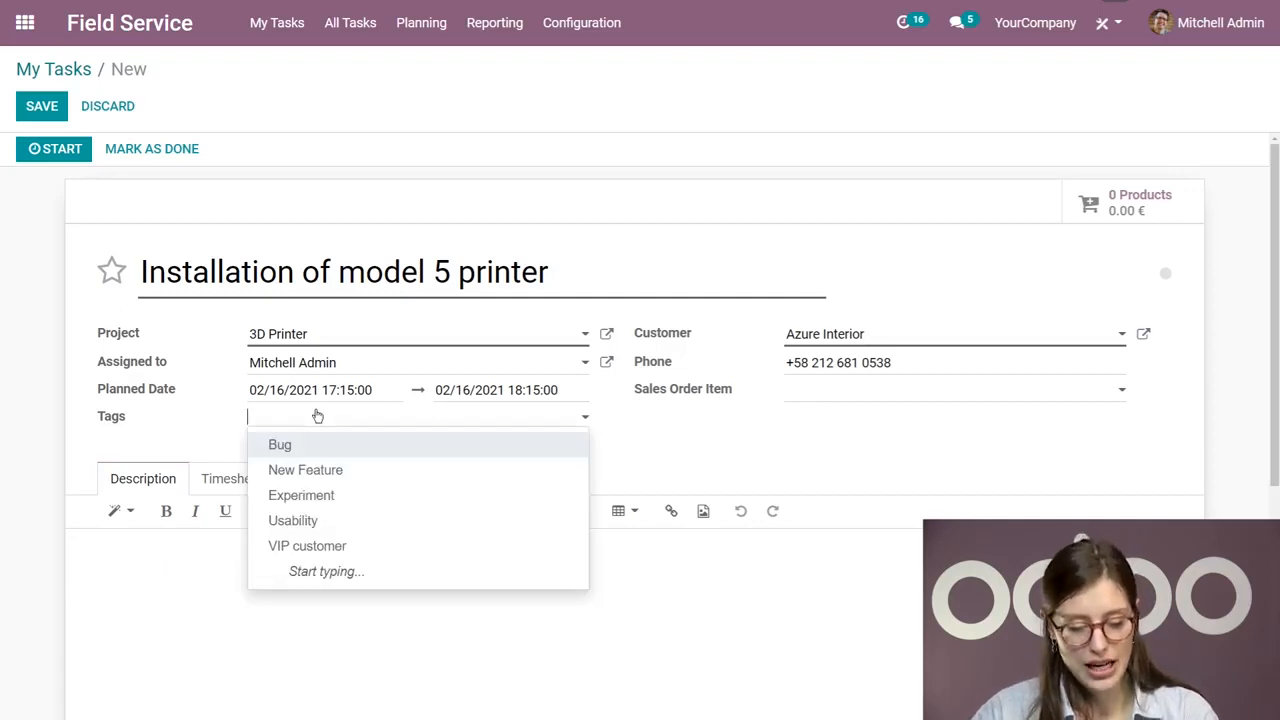
left_click(349, 547)
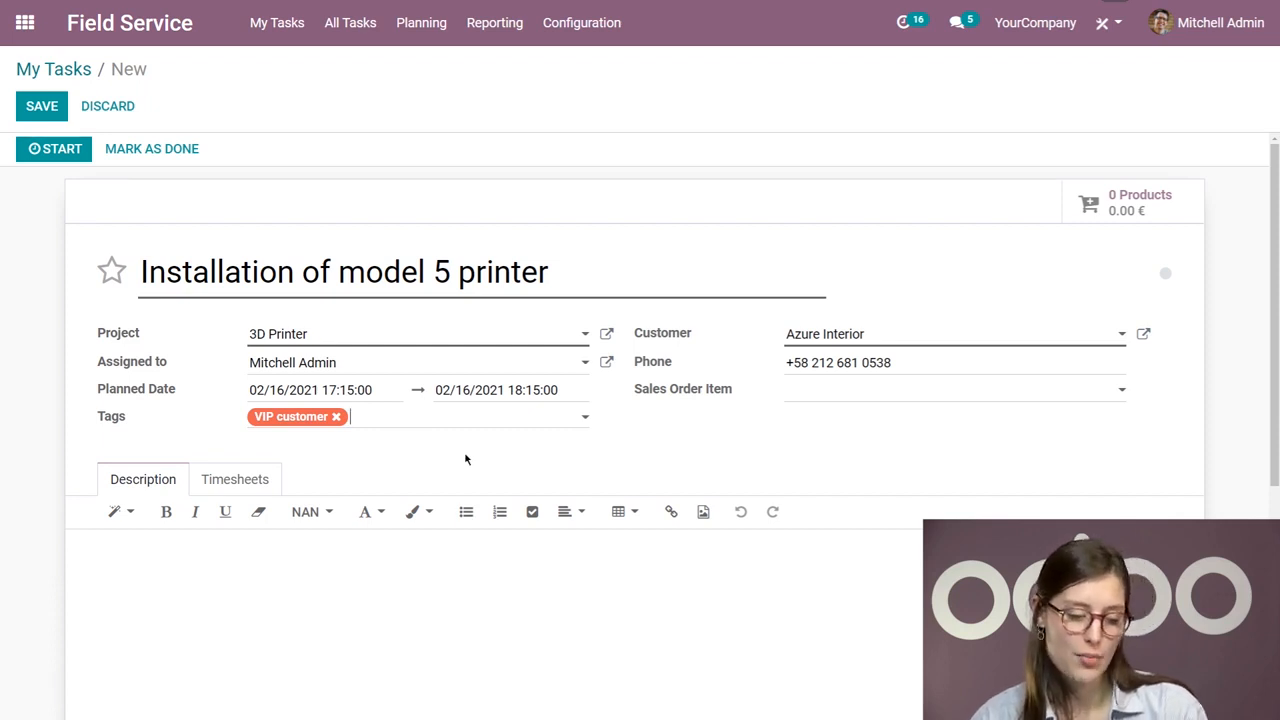
left_click(229, 617)
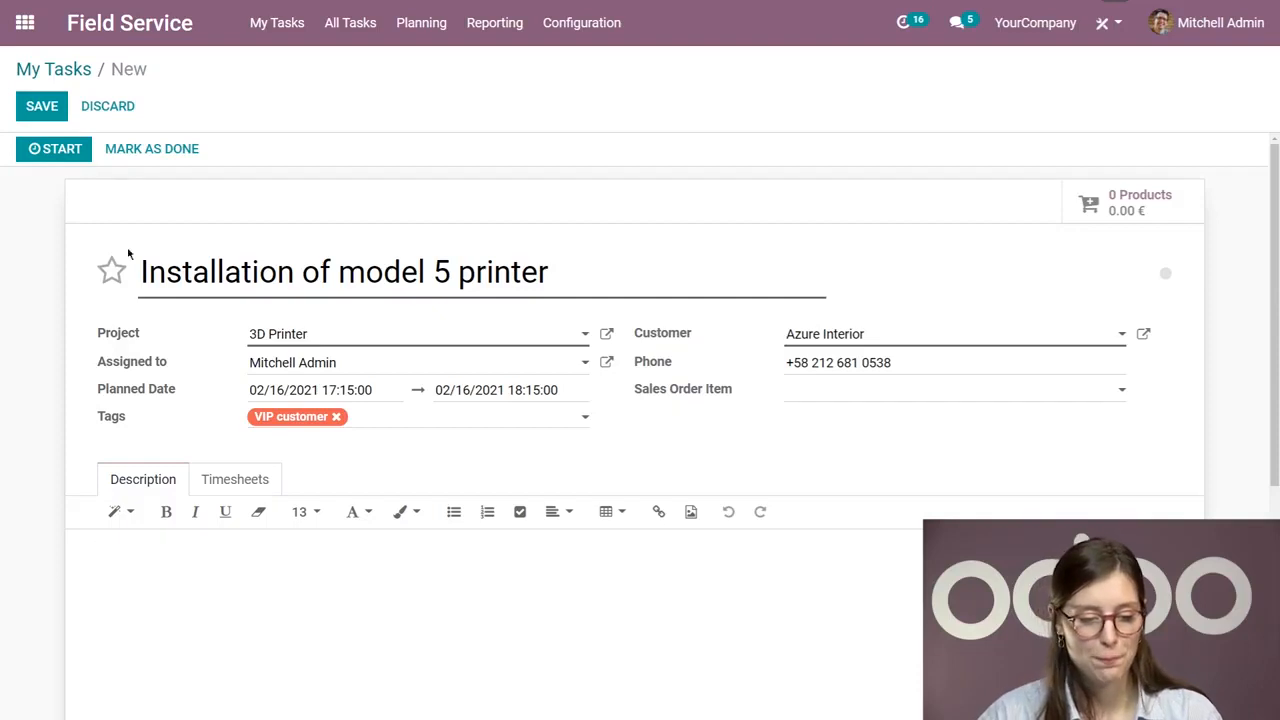
left_click(45, 106)
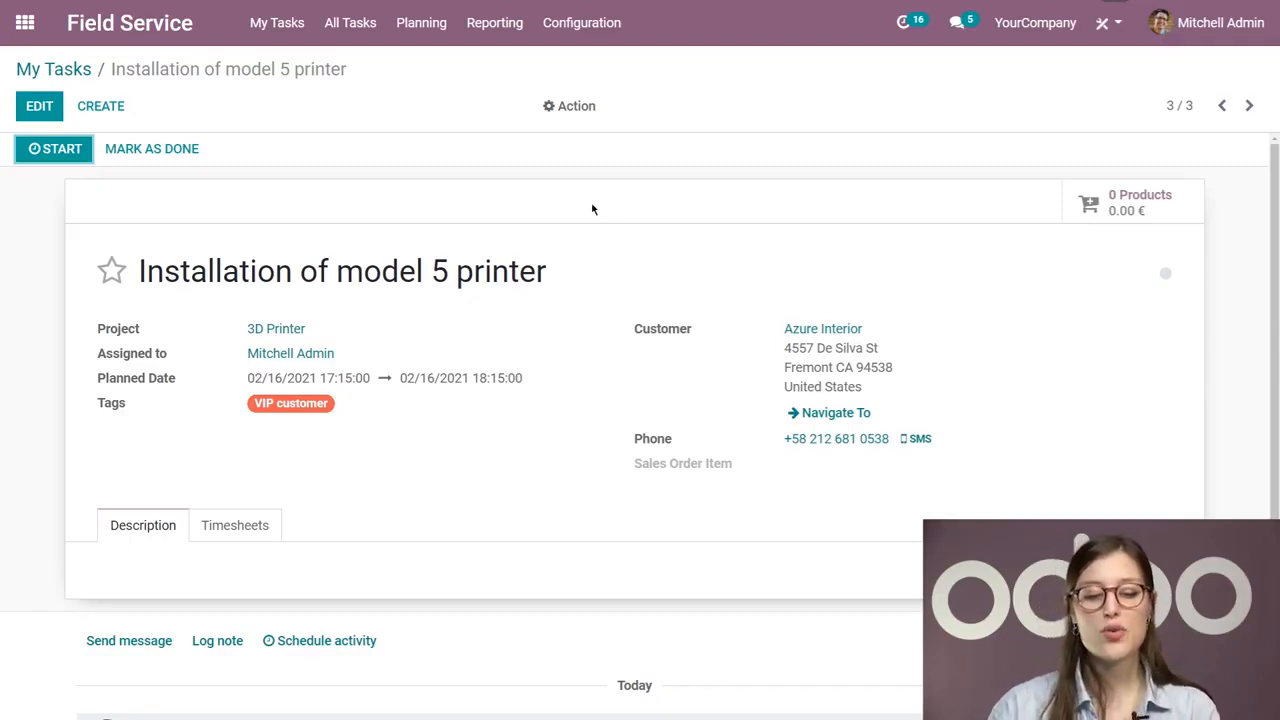
Step: Duplicate the "Installation of model 5 printer" task and delete the copy
left_click(580, 105)
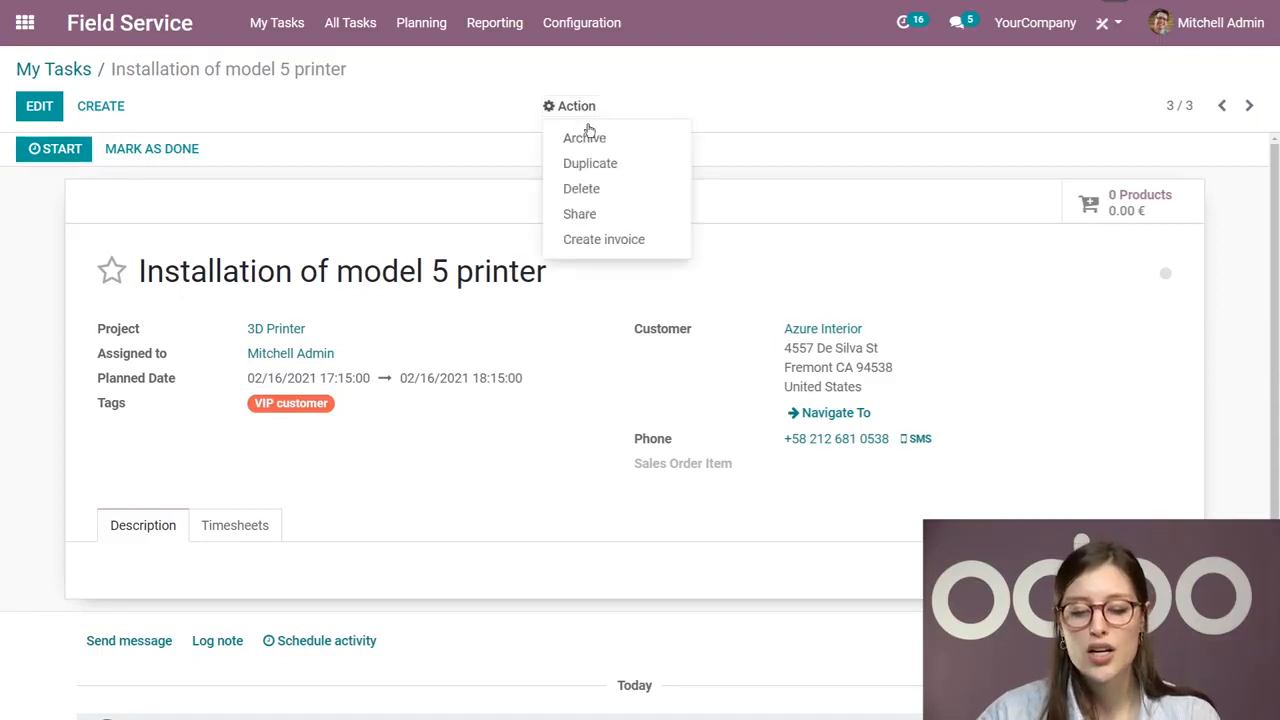
left_click(605, 162)
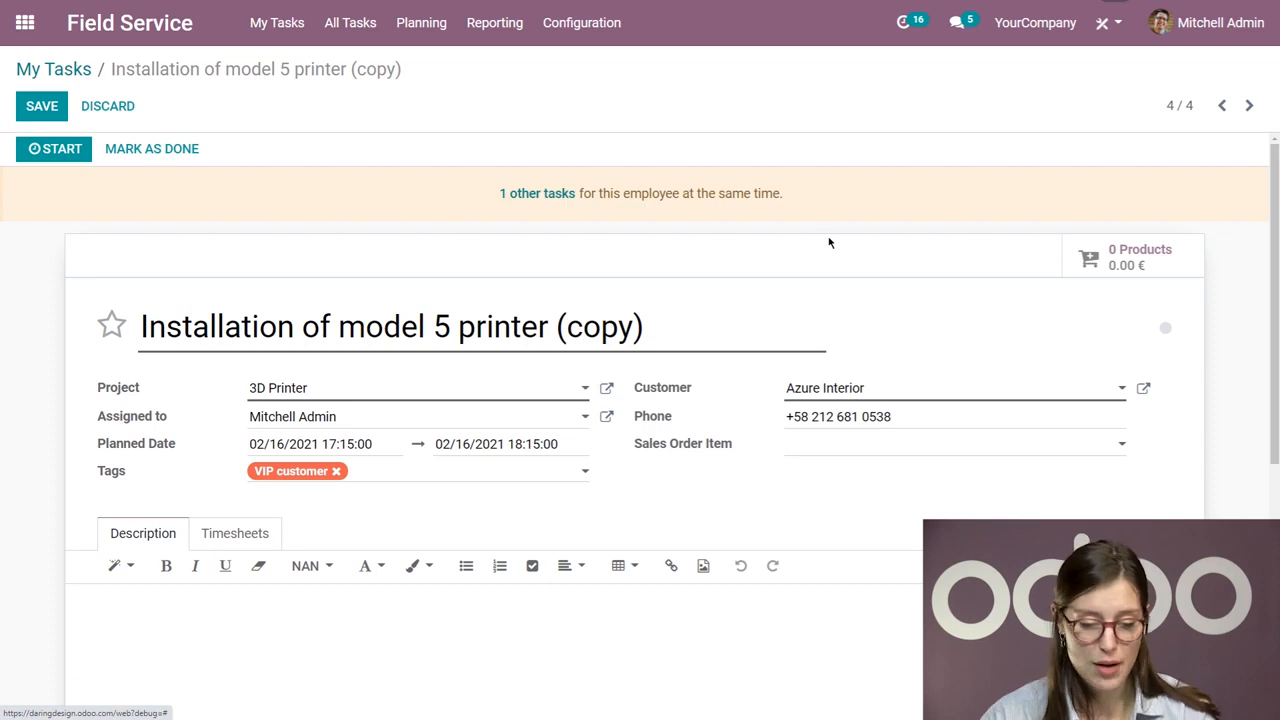
left_click(112, 108)
left_click(585, 108)
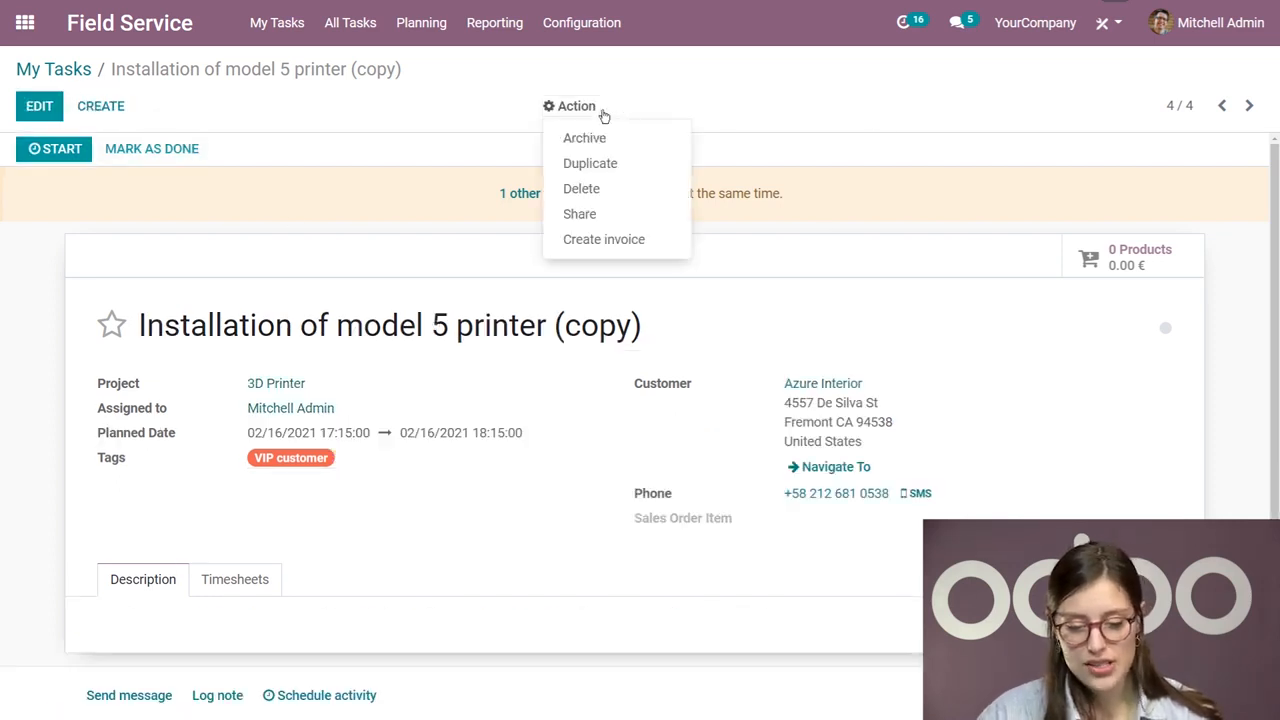
left_click(632, 188)
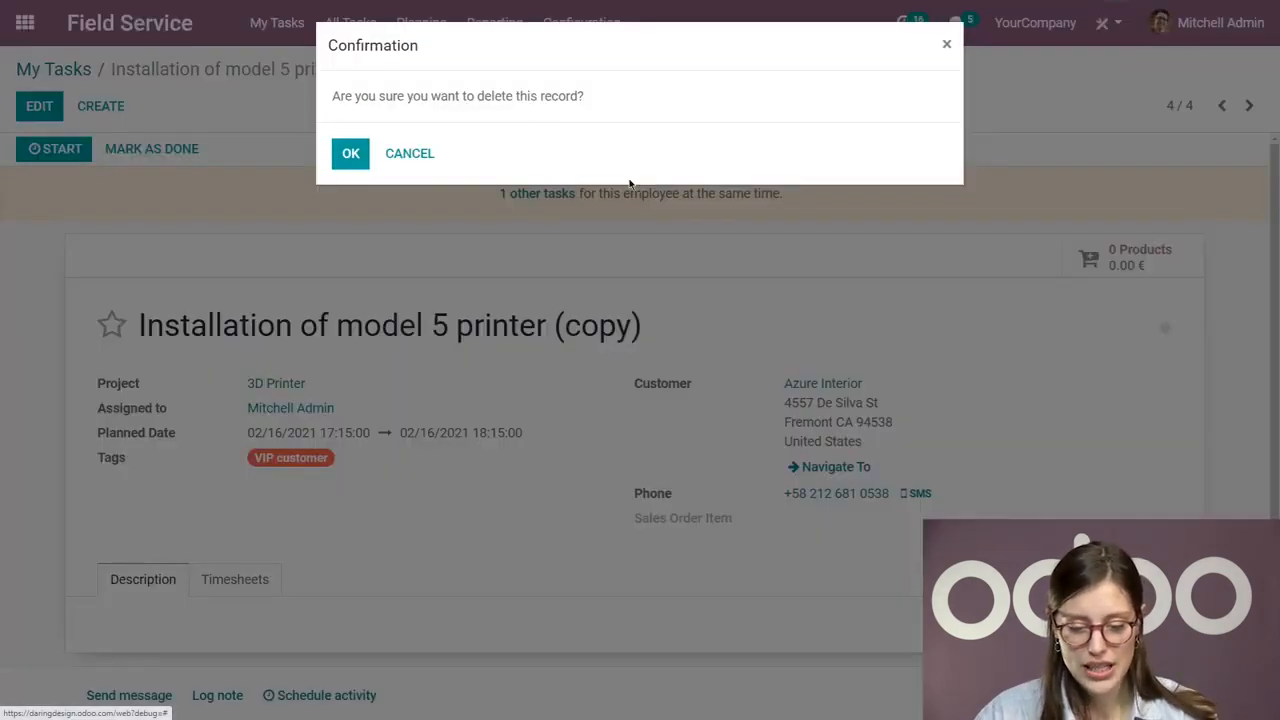
left_click(334, 157)
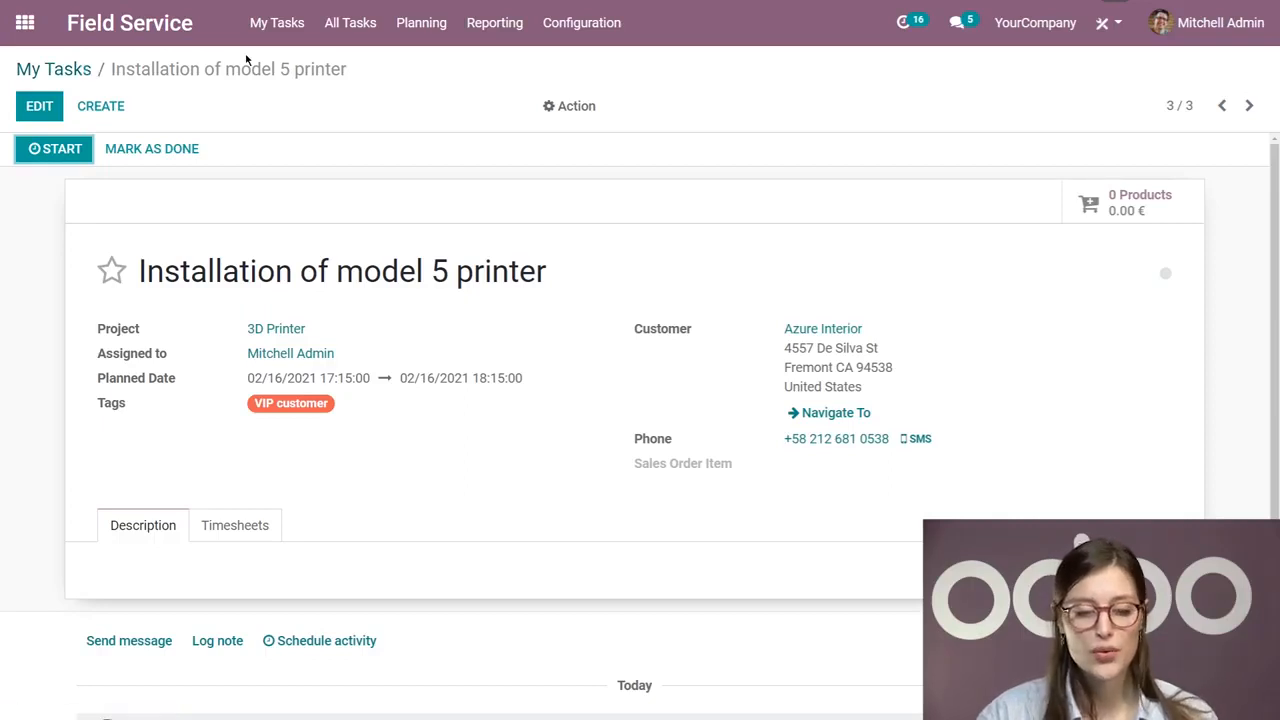
Step: Open My Tasks and remove both the My Tasks and the Planned for Today or Future filters
left_click(158, 36)
left_click(283, 36)
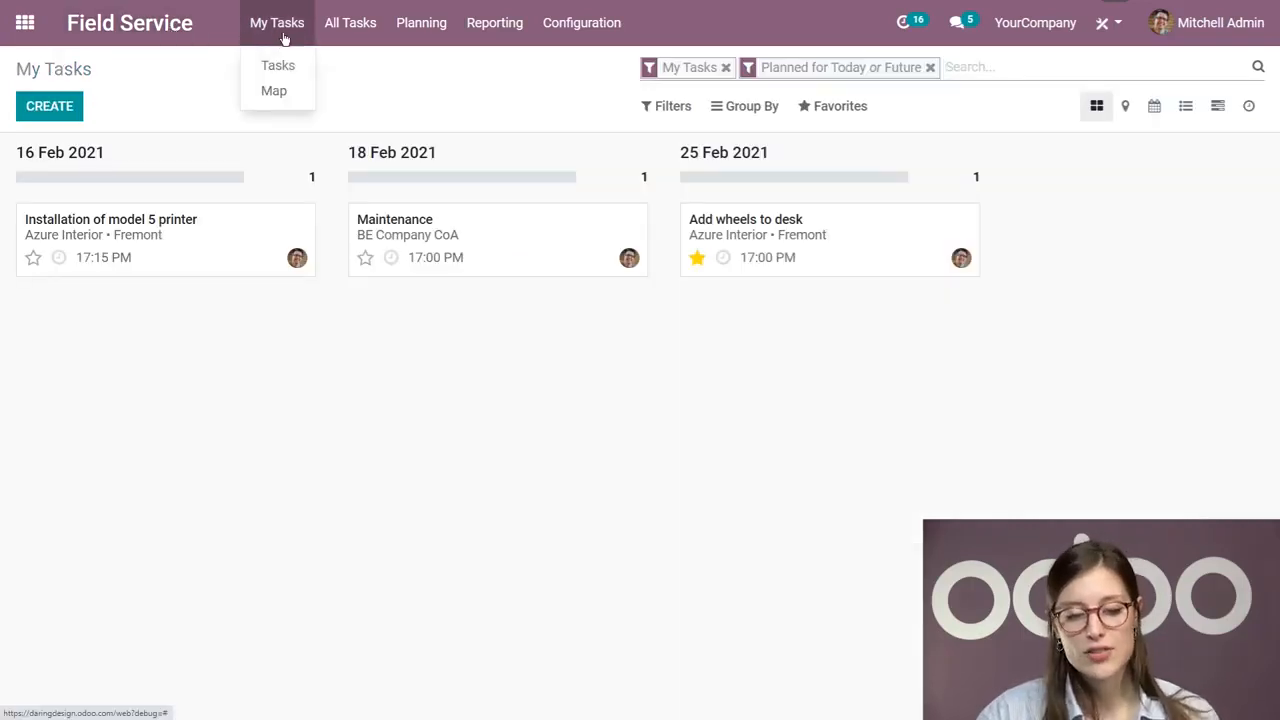
left_click(296, 70)
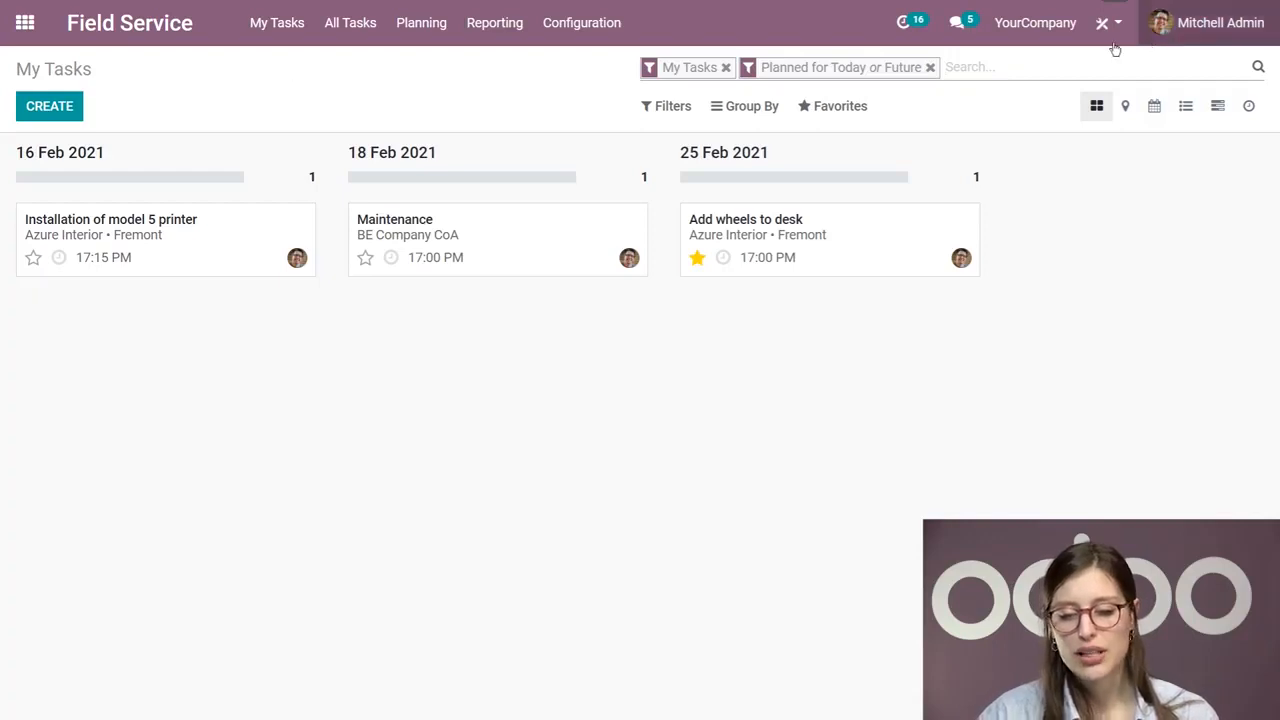
left_click(930, 69)
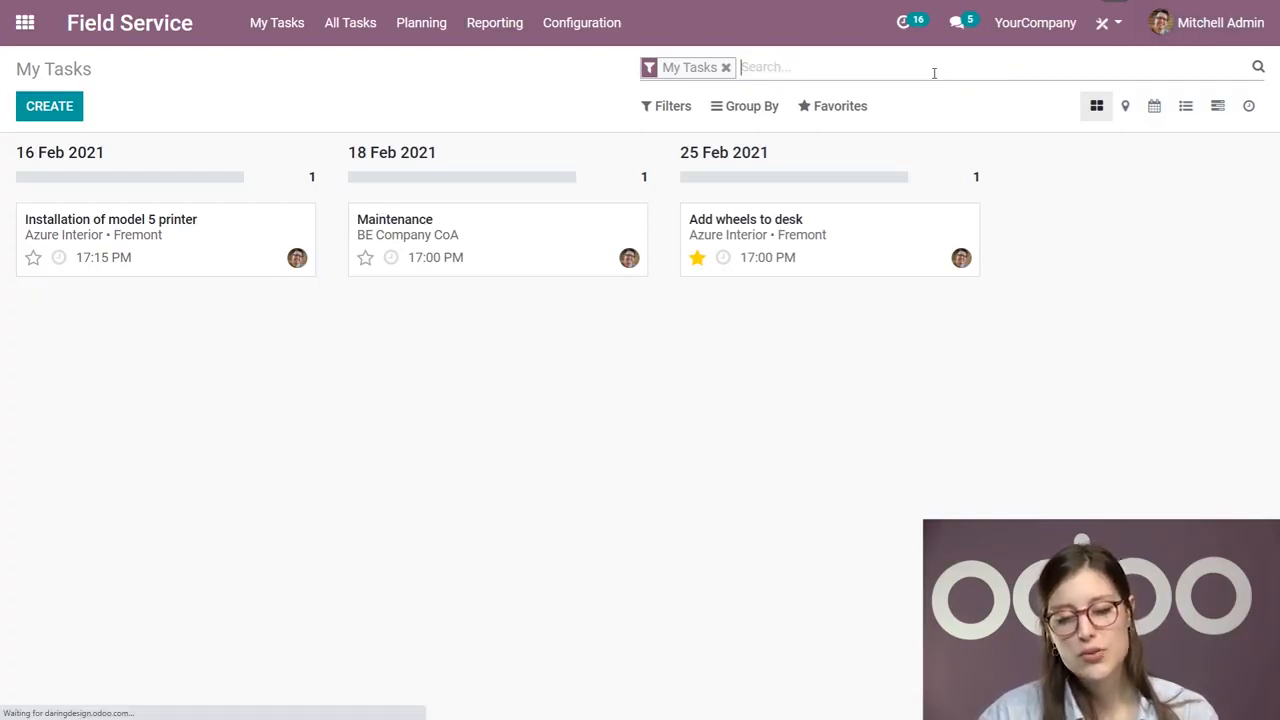
left_click(726, 67)
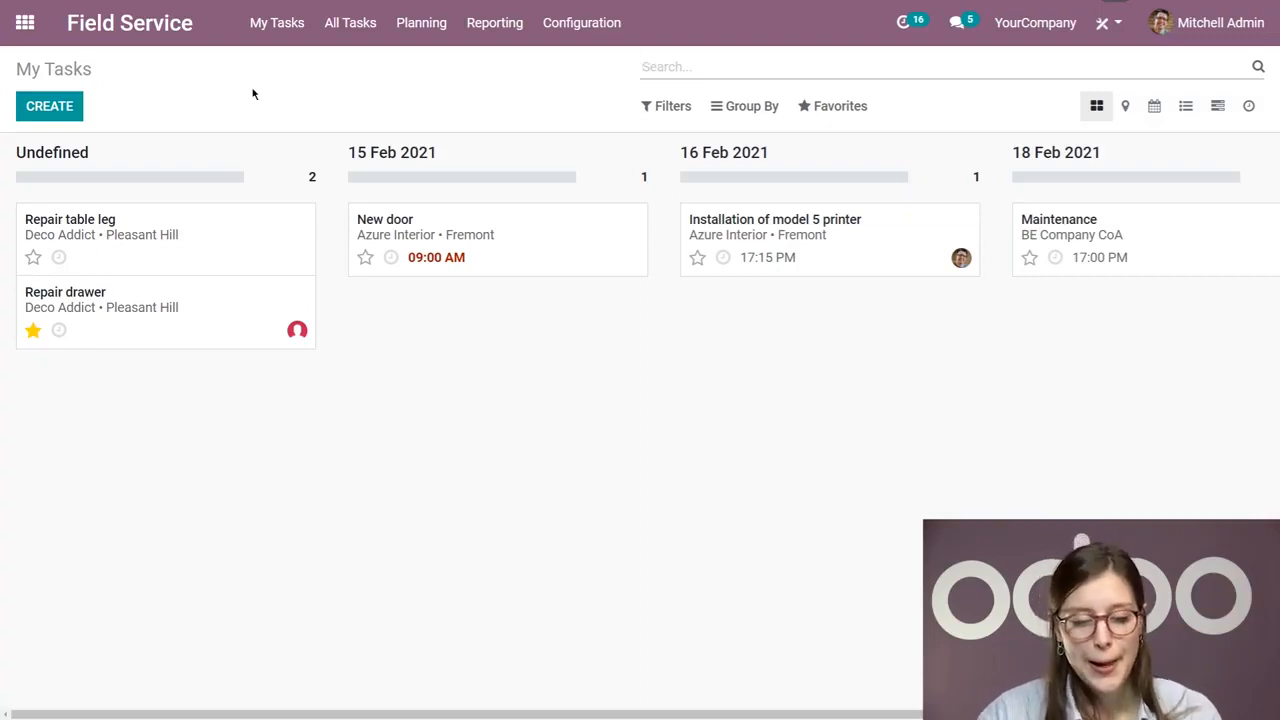
Step: Reload My Tasks with its default filters, star the "Installation of model 5 printer" task and view its activity scheduling option
left_click(265, 25)
left_click(276, 62)
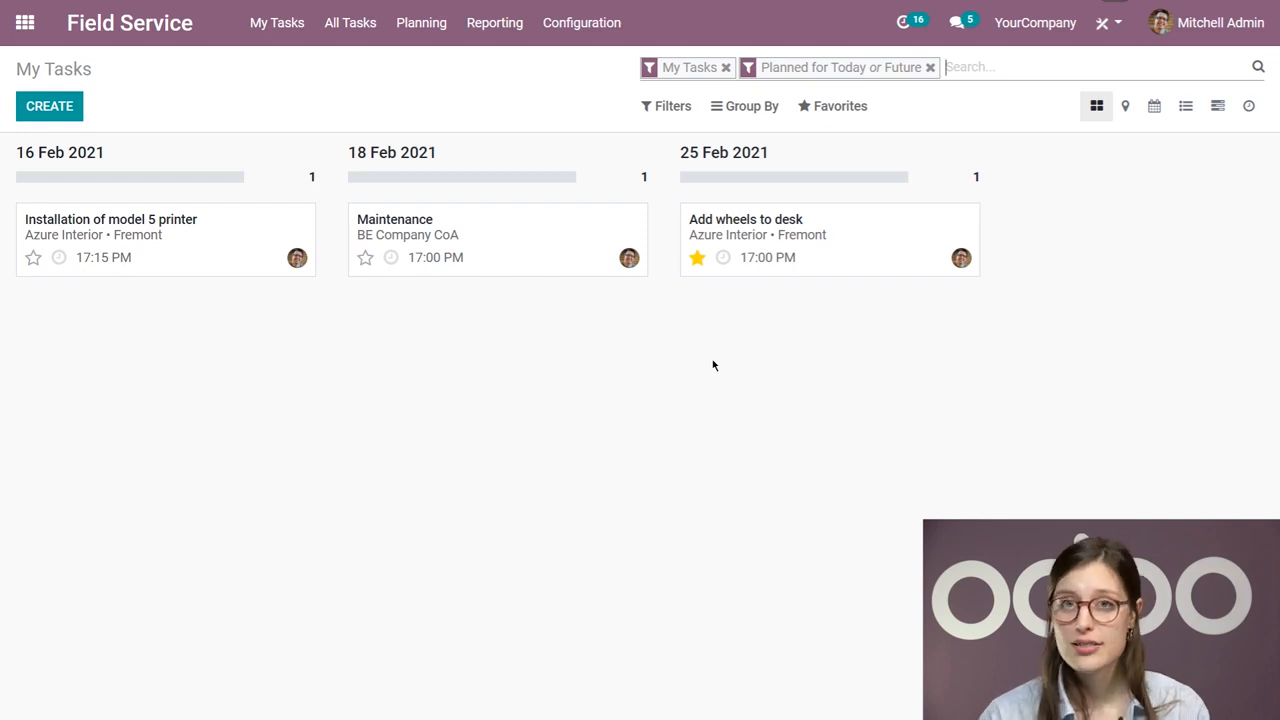
left_click(35, 257)
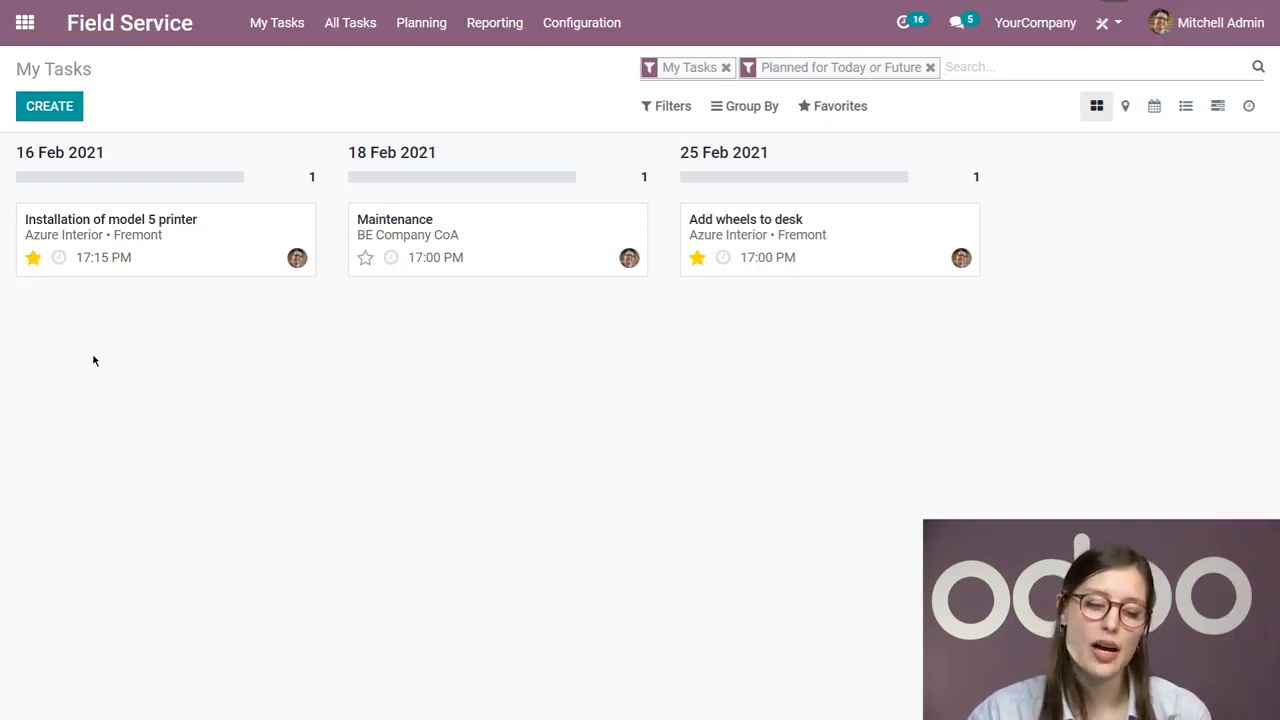
left_click(58, 257)
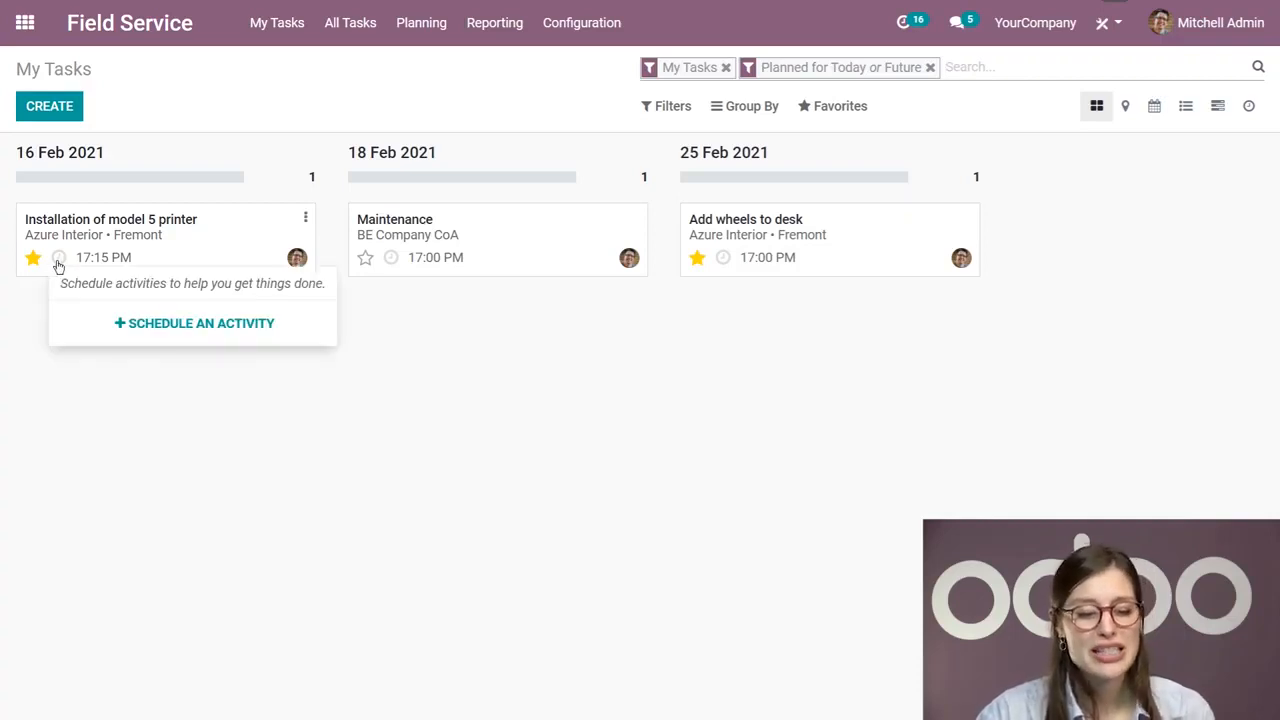
left_click(343, 395)
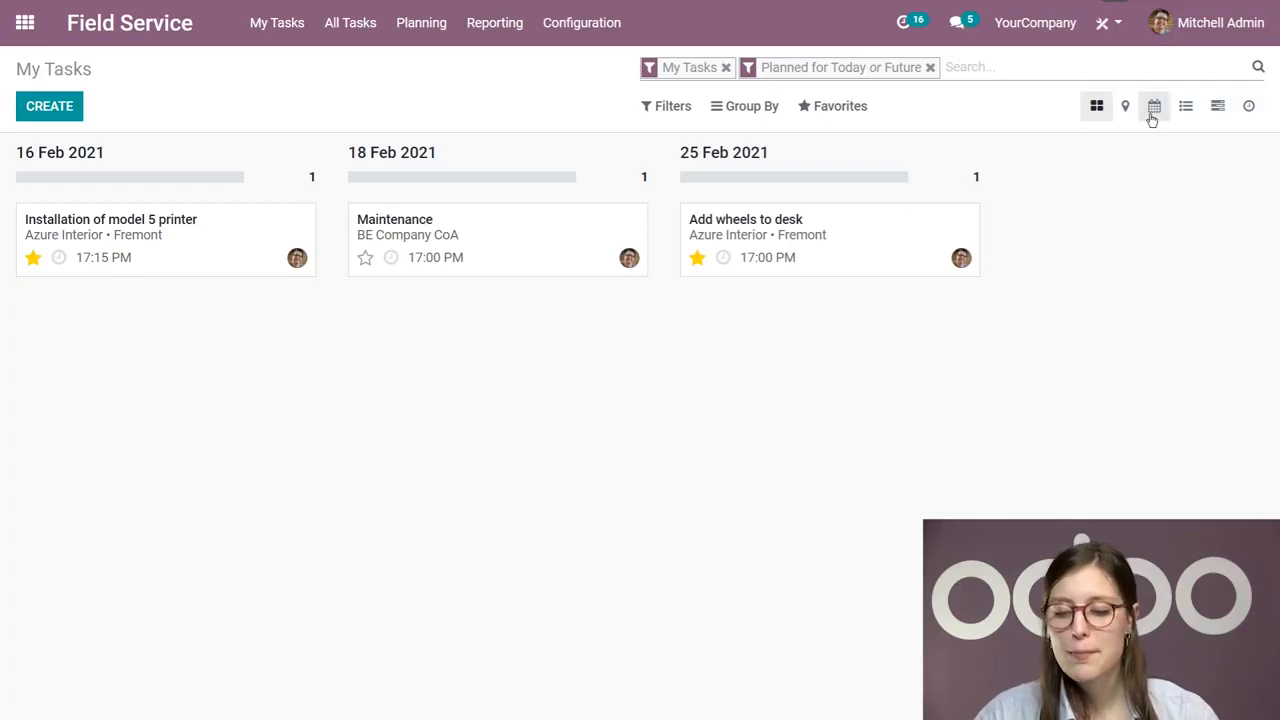
Step: Show the tasks on the map and examine the address details of the Fremont, California marker
left_click(1120, 111)
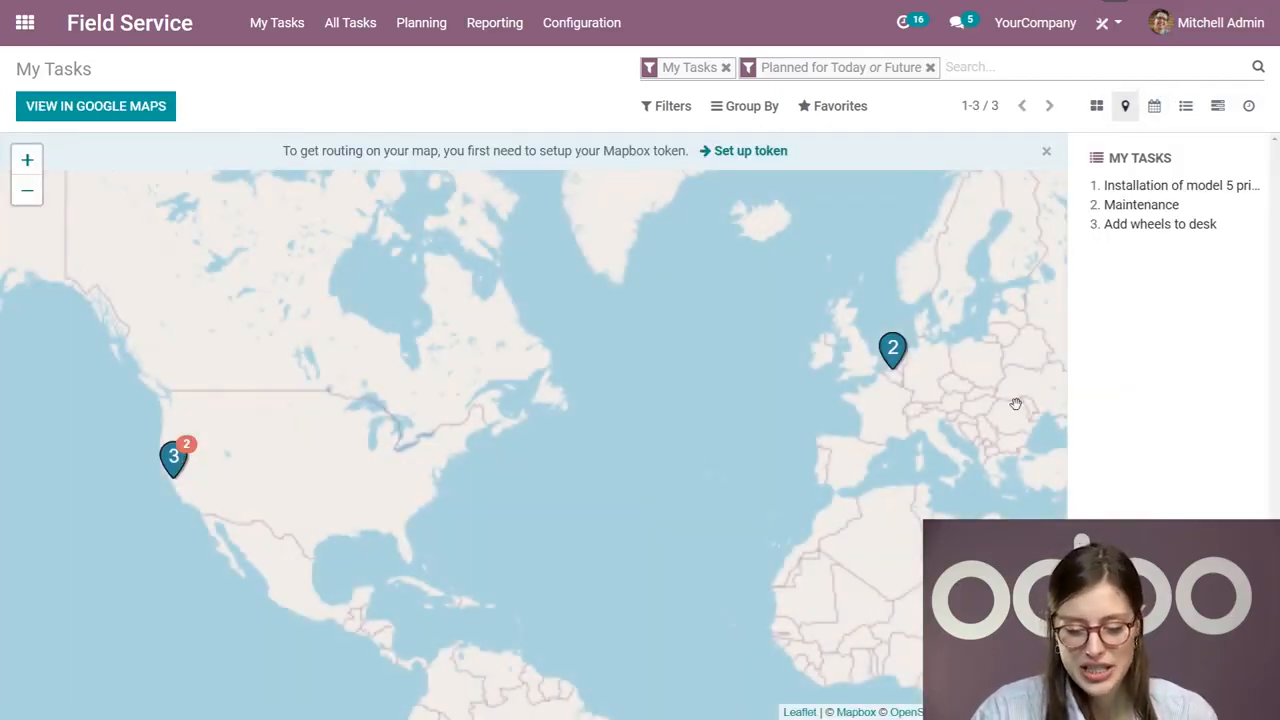
left_click_drag(540, 400, 696, 392)
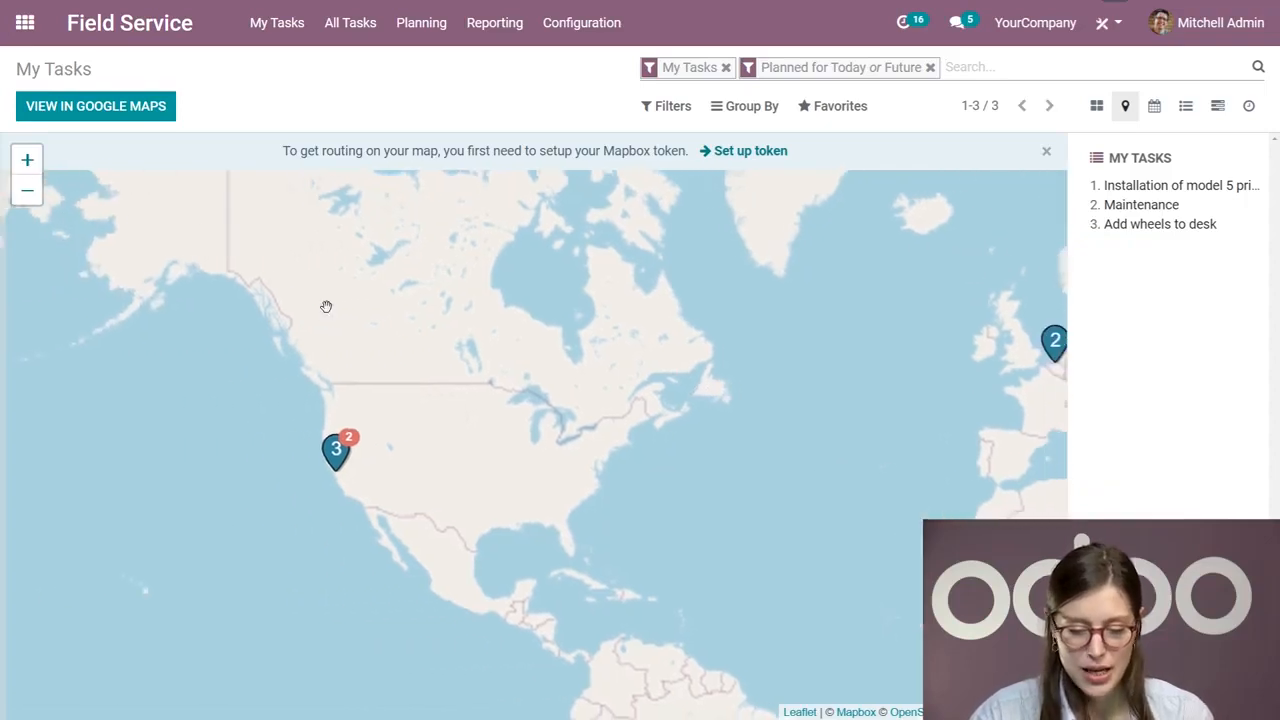
left_click(26, 160)
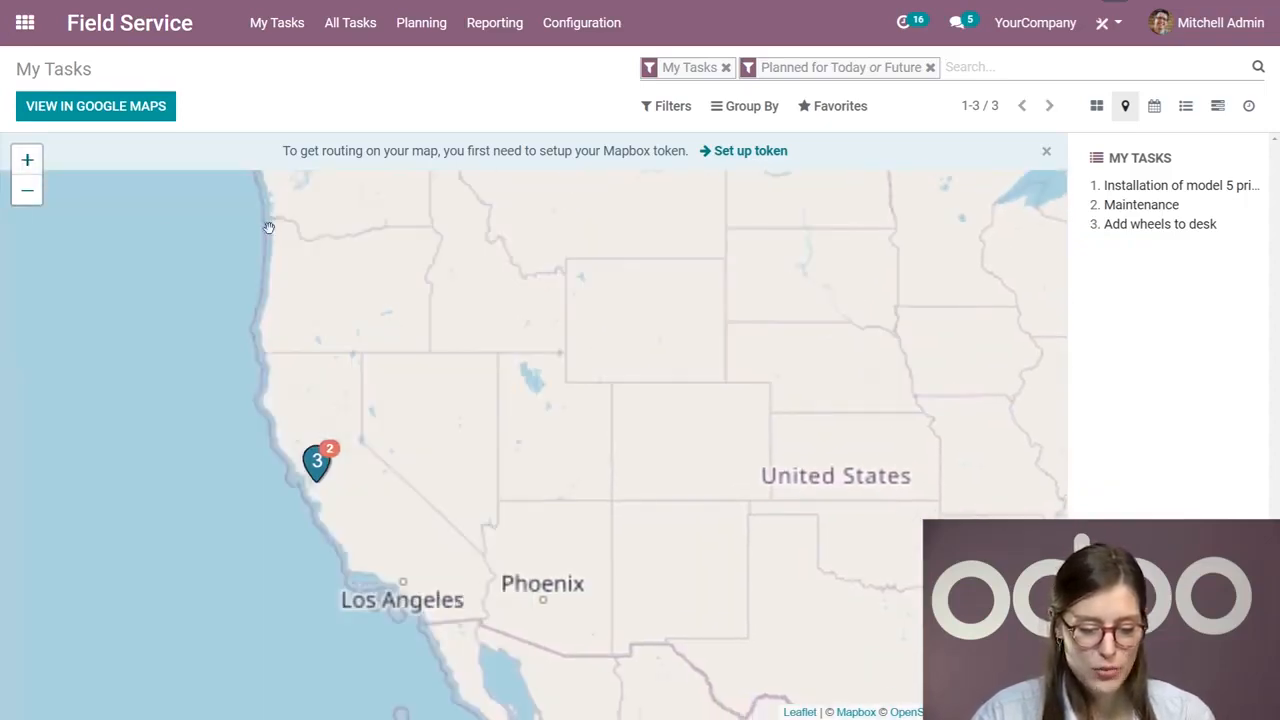
left_click(27, 161)
left_click(27, 161)
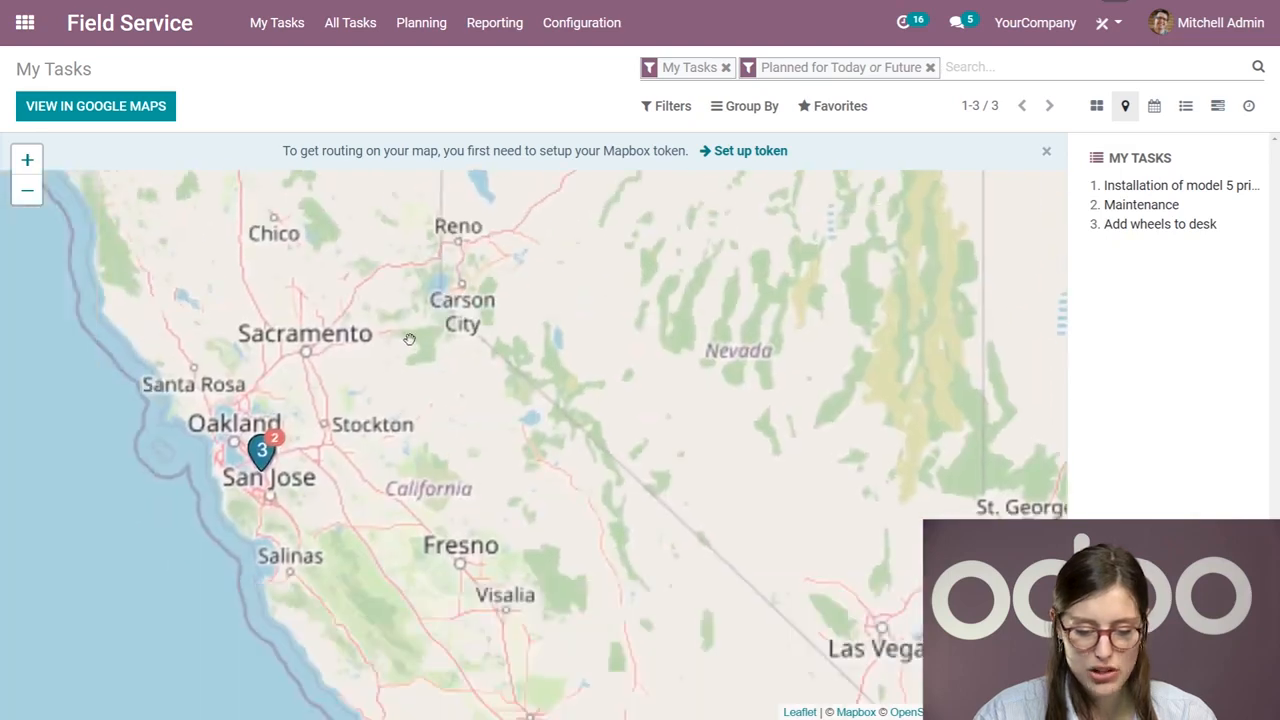
left_click(27, 160)
left_click(27, 160)
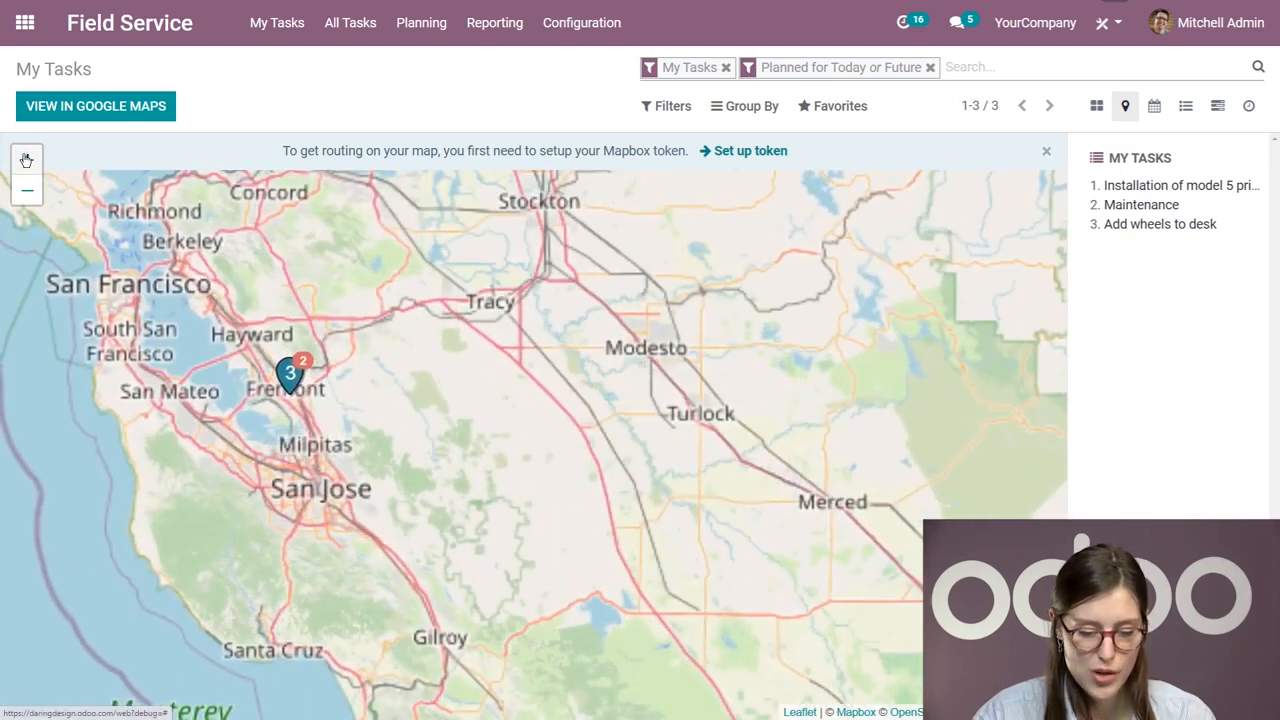
left_click(27, 160)
left_click_drag(286, 381, 646, 421)
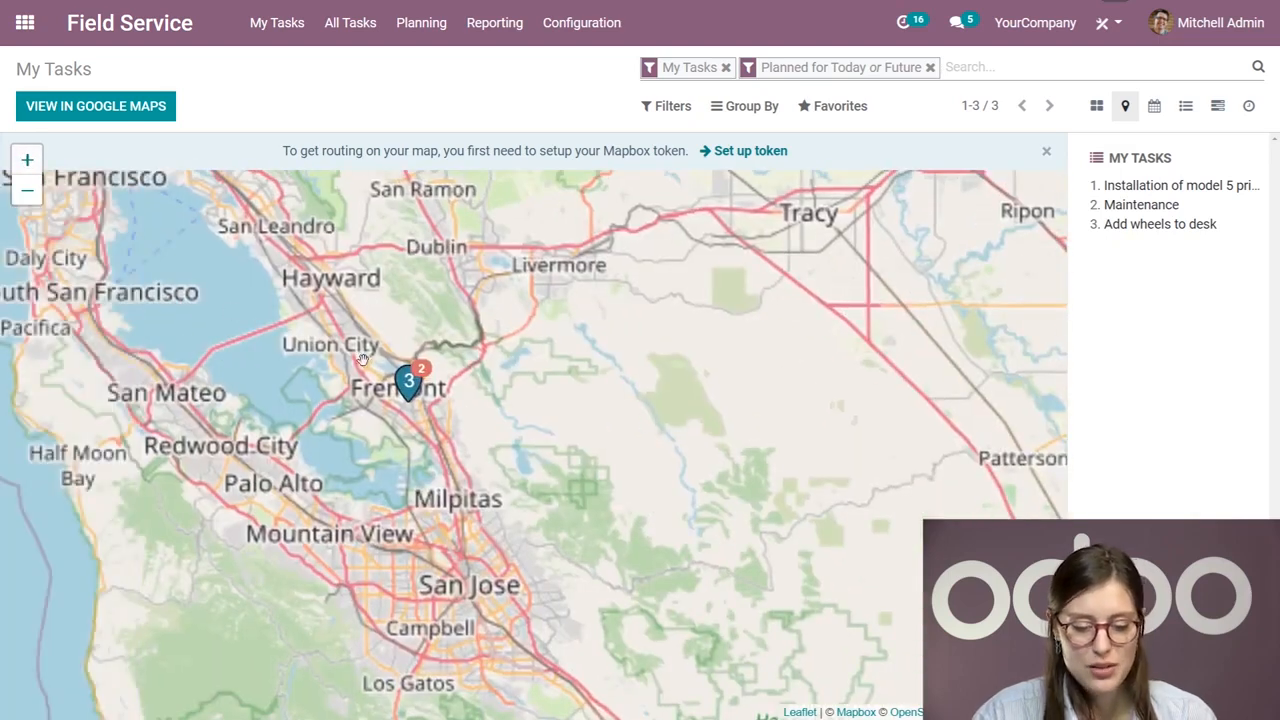
left_click(407, 384)
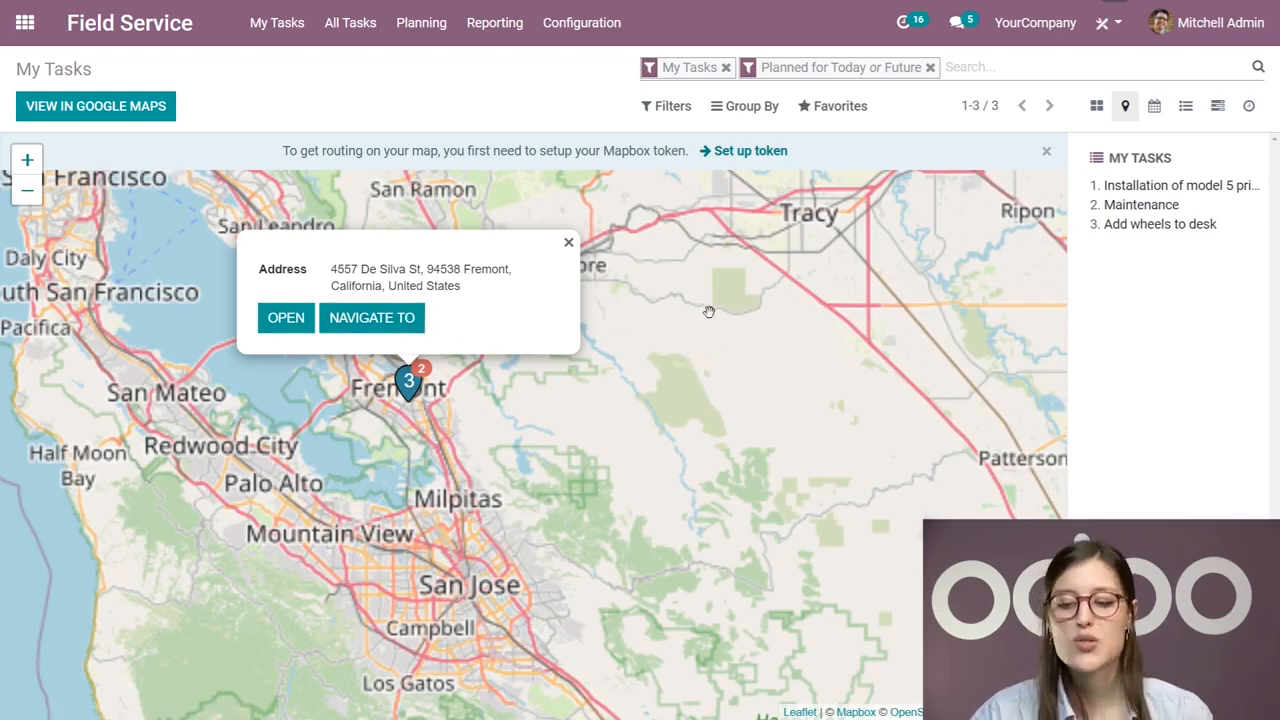
Step: Show the tasks in the monthly calendar and inspect the Maintenance task's details and edit form without changing it
left_click(1155, 107)
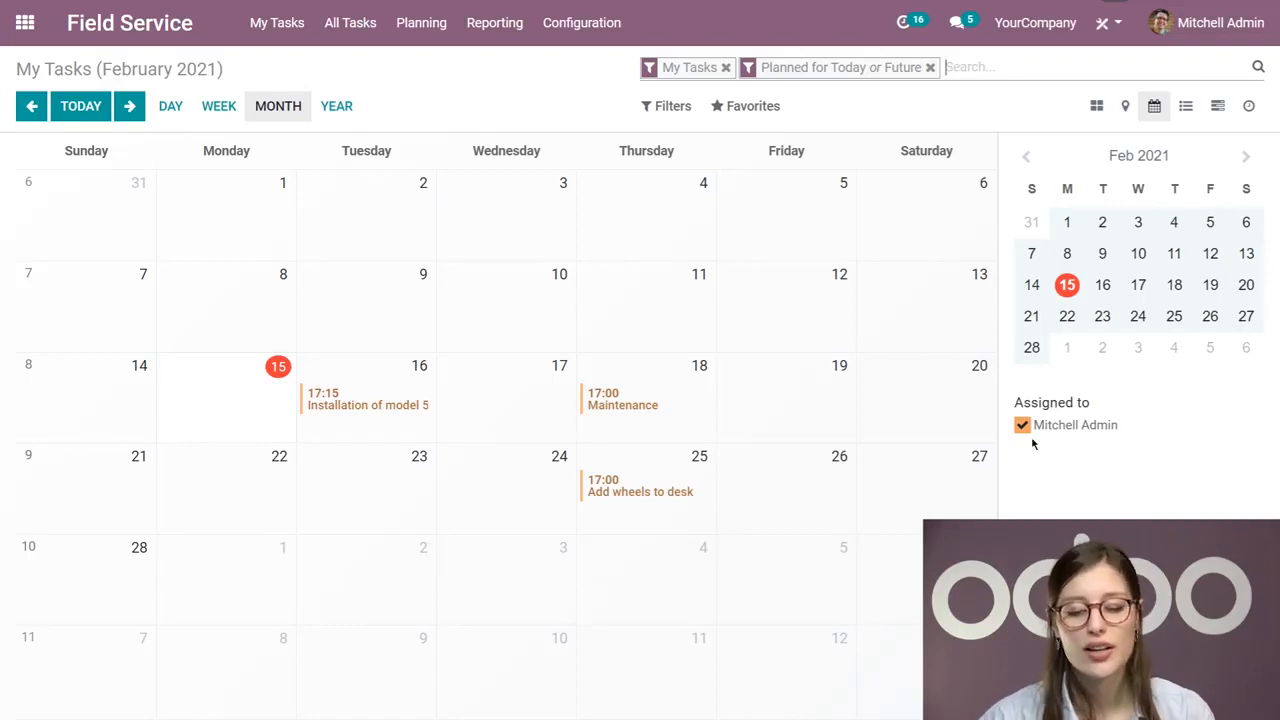
left_click(620, 402)
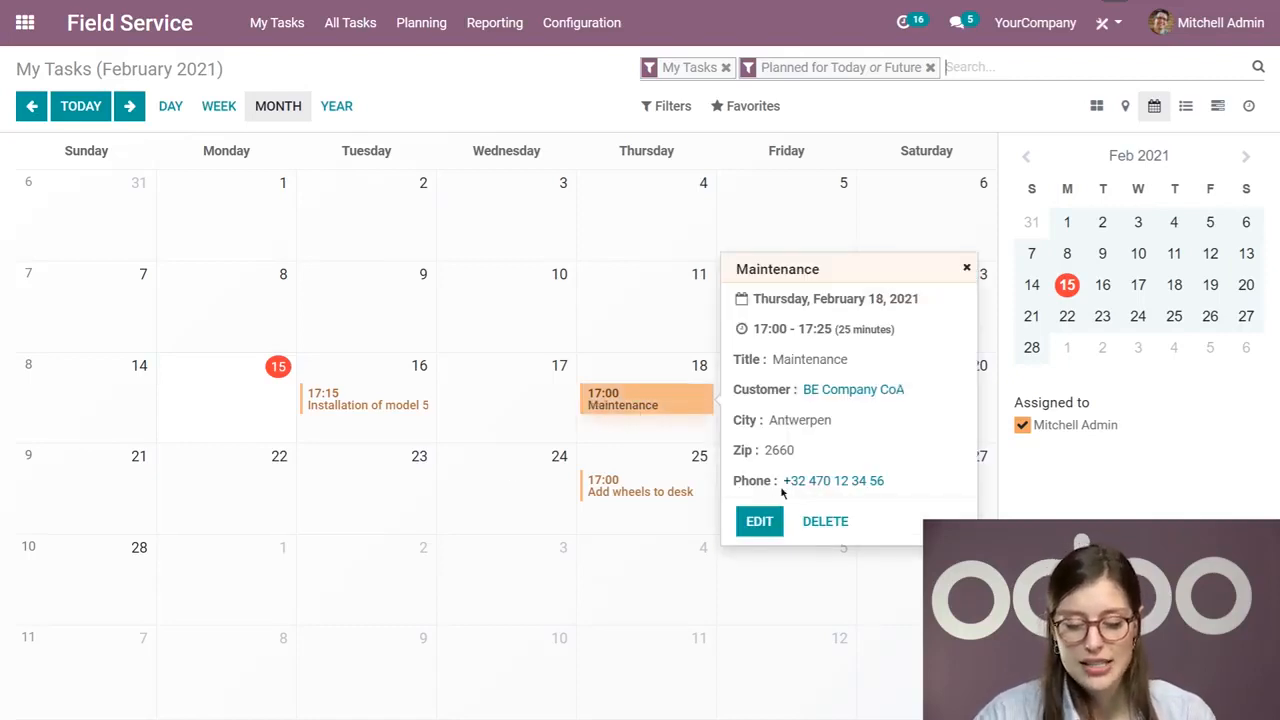
left_click(759, 522)
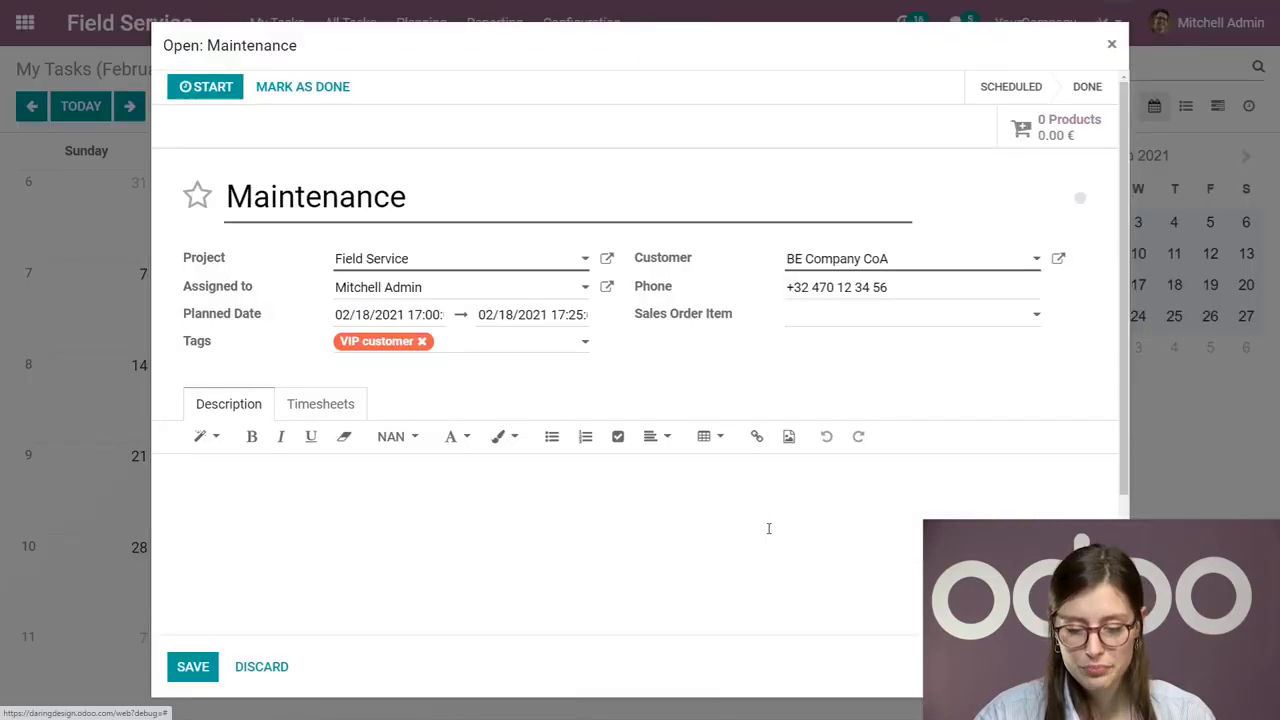
left_click(1111, 44)
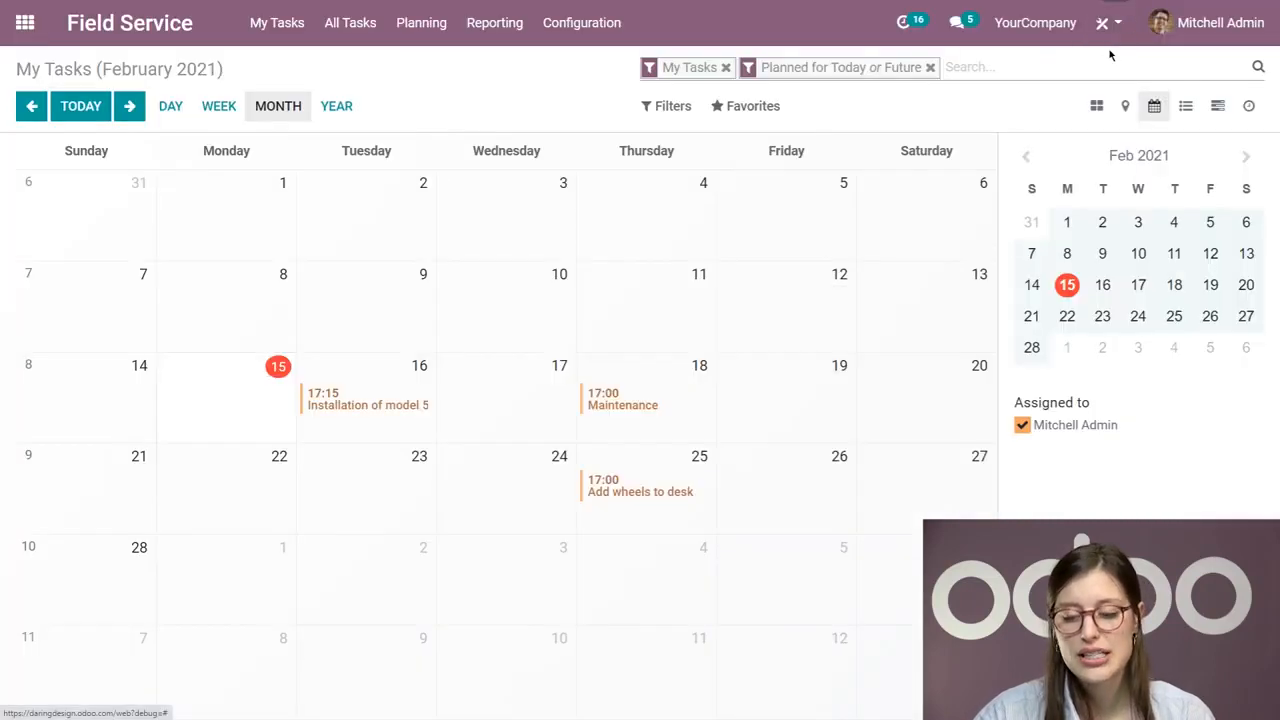
Step: Show the tasks as a list, review the grouping and filter options, and switch the Future filter off and on again
left_click(1185, 106)
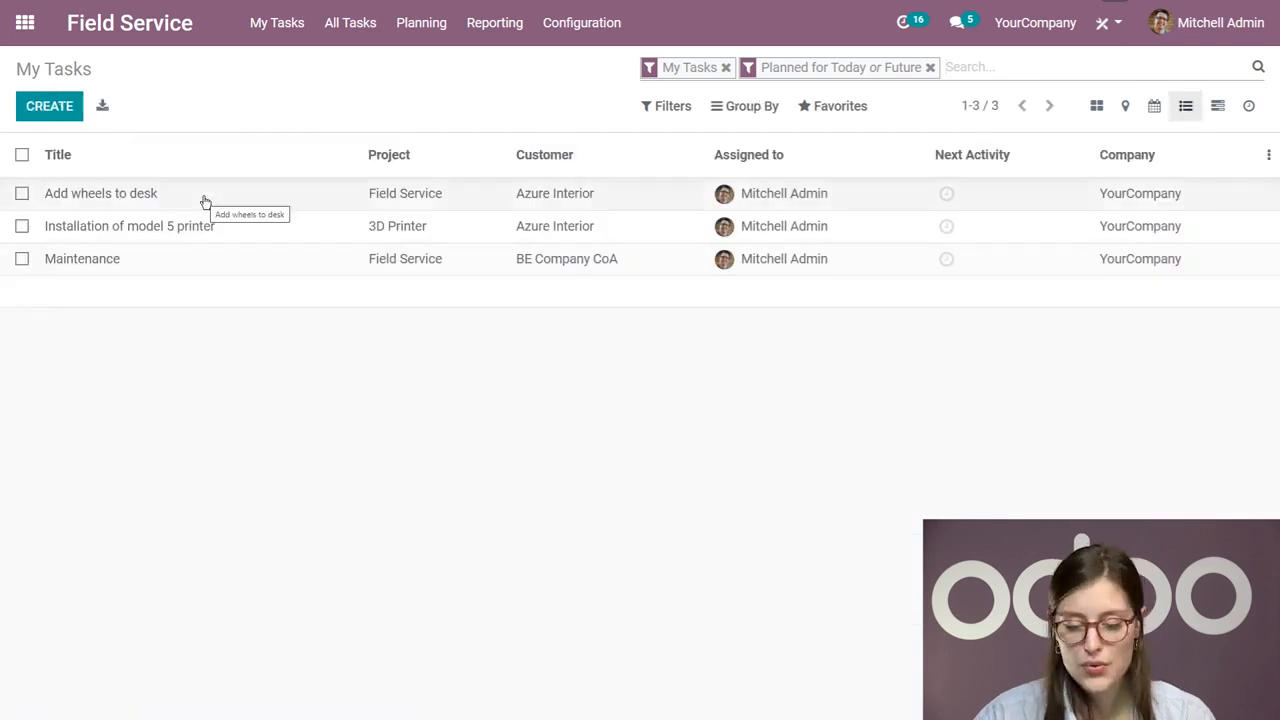
left_click(736, 106)
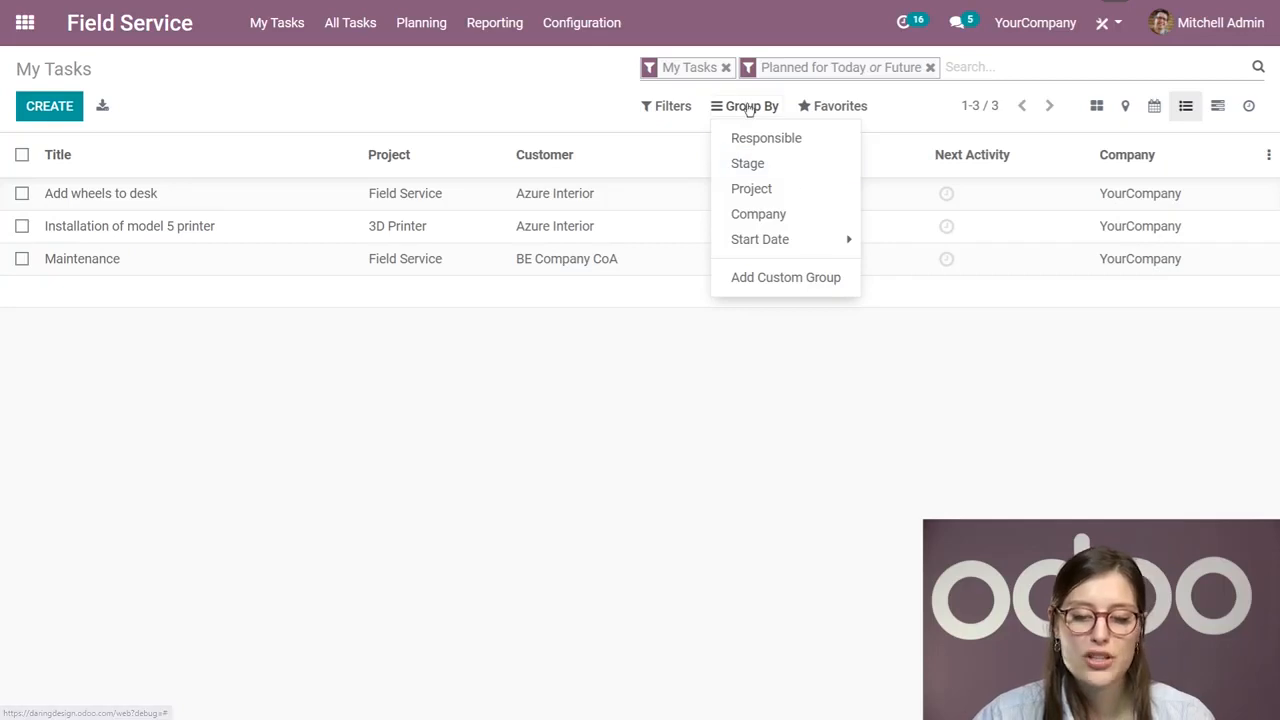
left_click(662, 107)
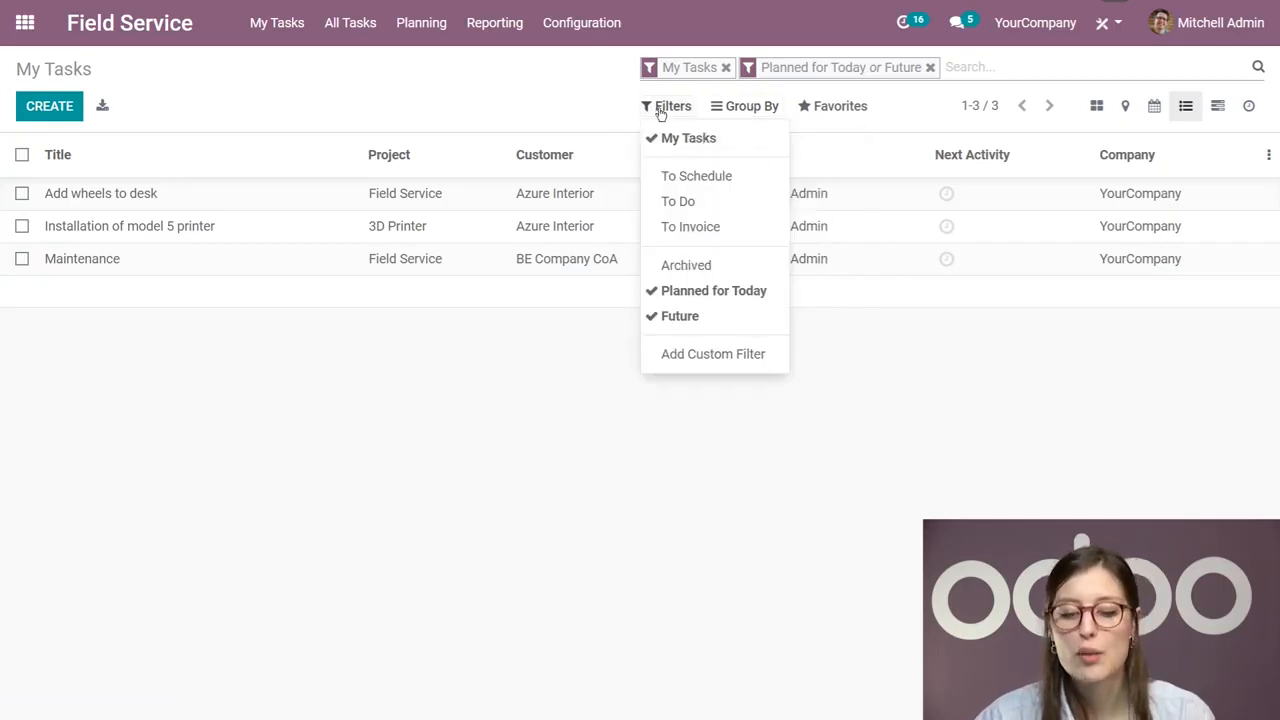
left_click(680, 316)
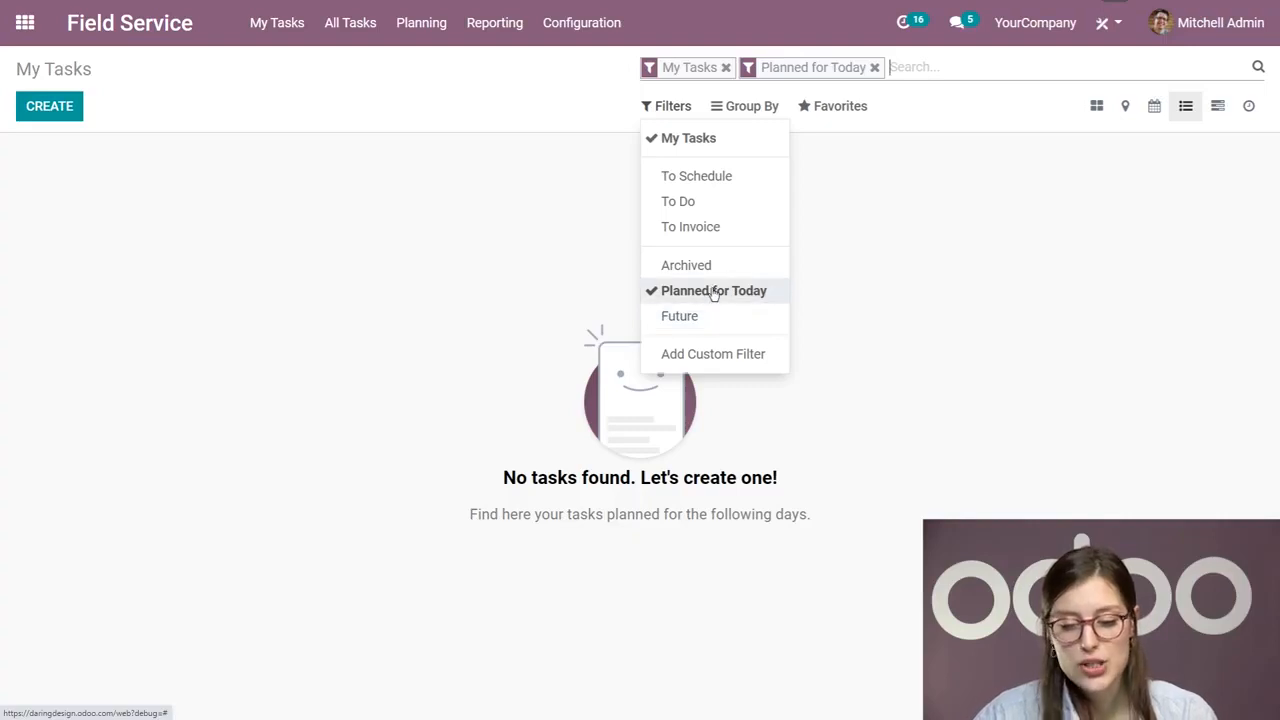
left_click(684, 318)
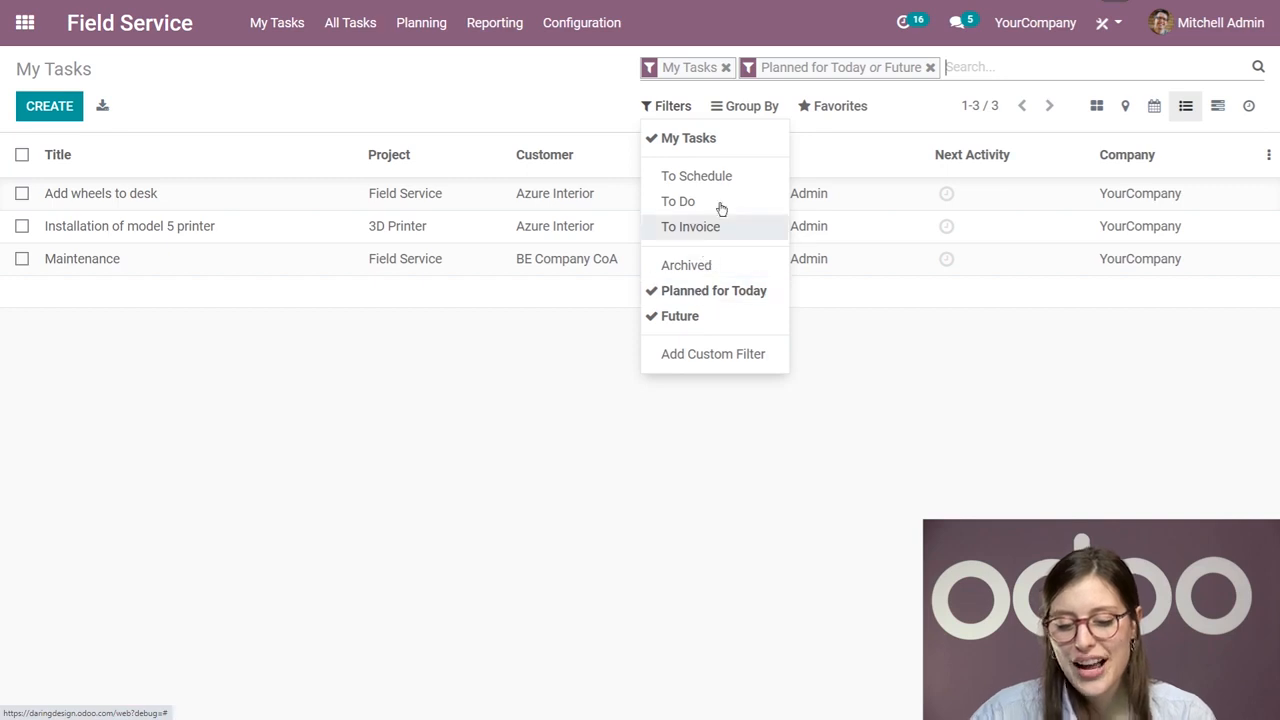
left_click(371, 99)
left_click(667, 112)
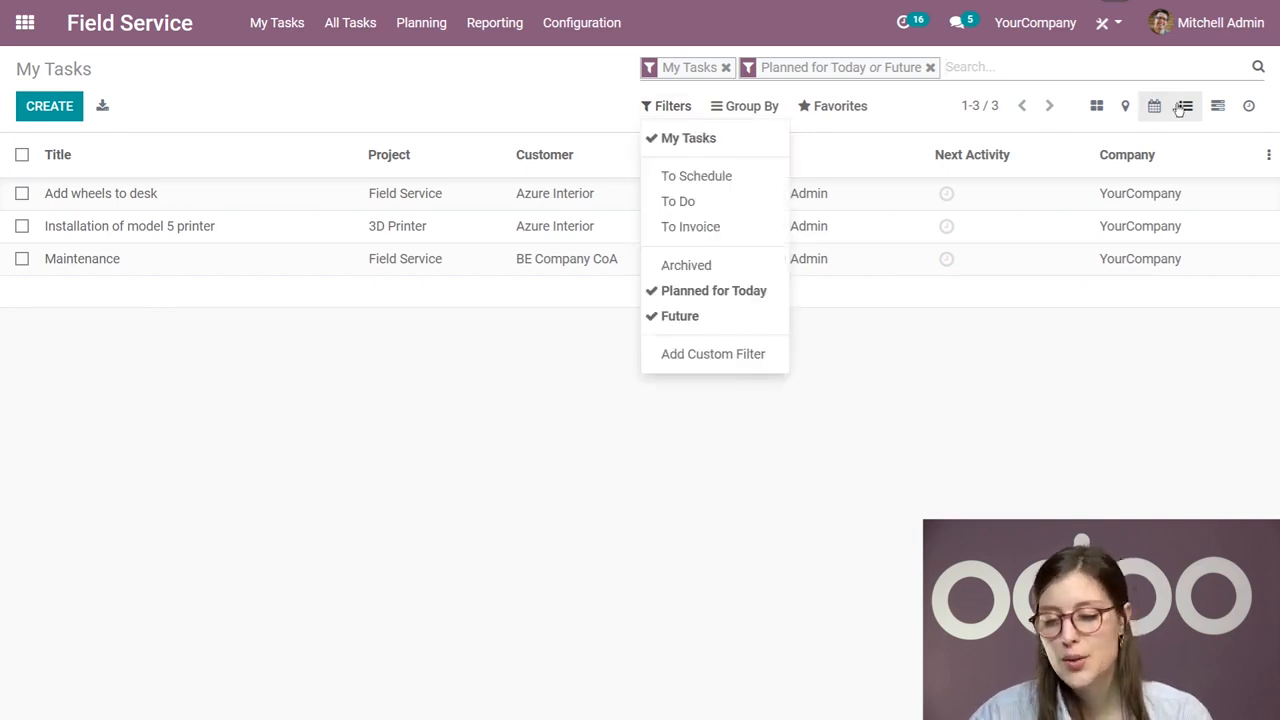
Step: In the weekly Gantt view, reschedule the "Installation of model 5 printer" task to Monday, February 15
left_click(1219, 108)
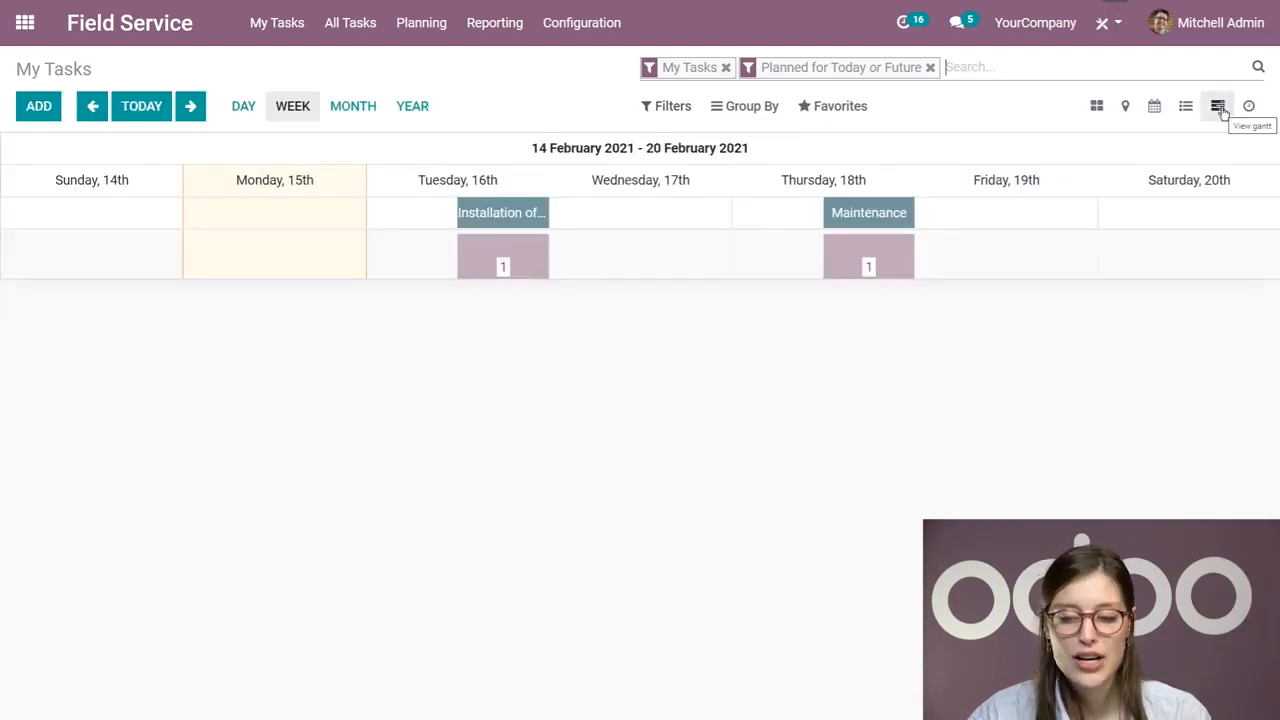
mouse_move(537, 220)
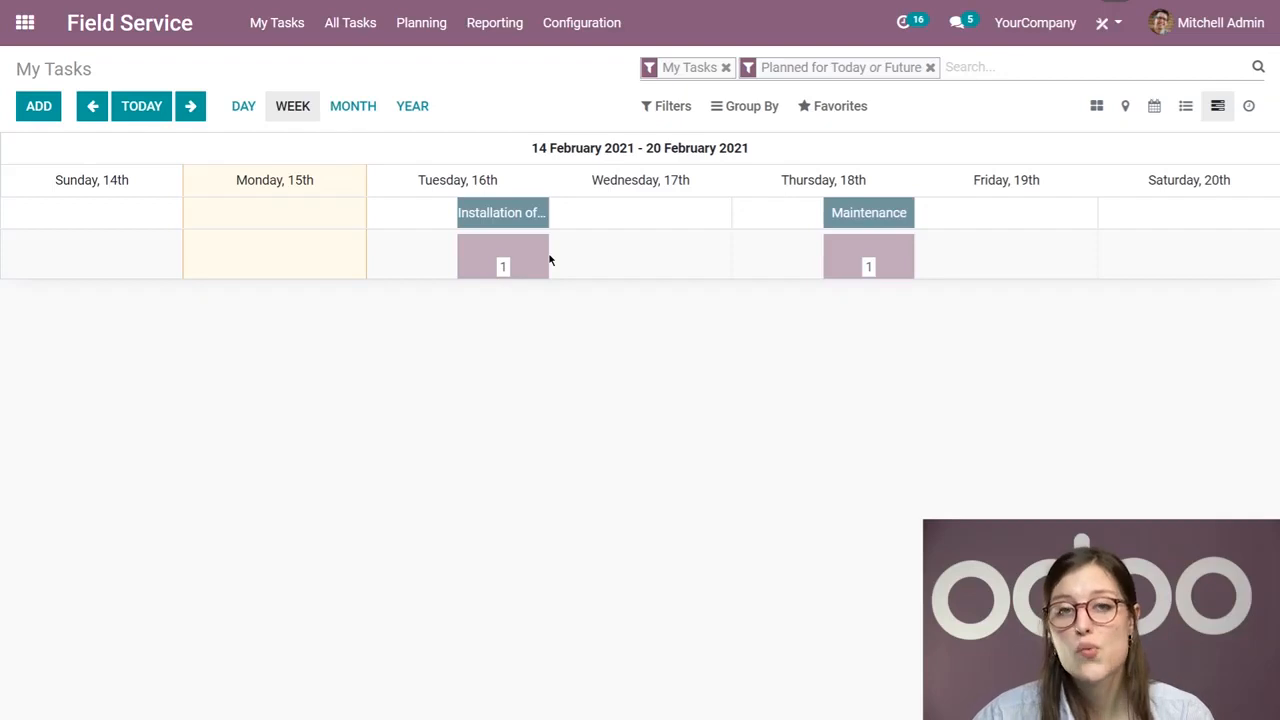
left_click_drag(540, 213, 385, 222)
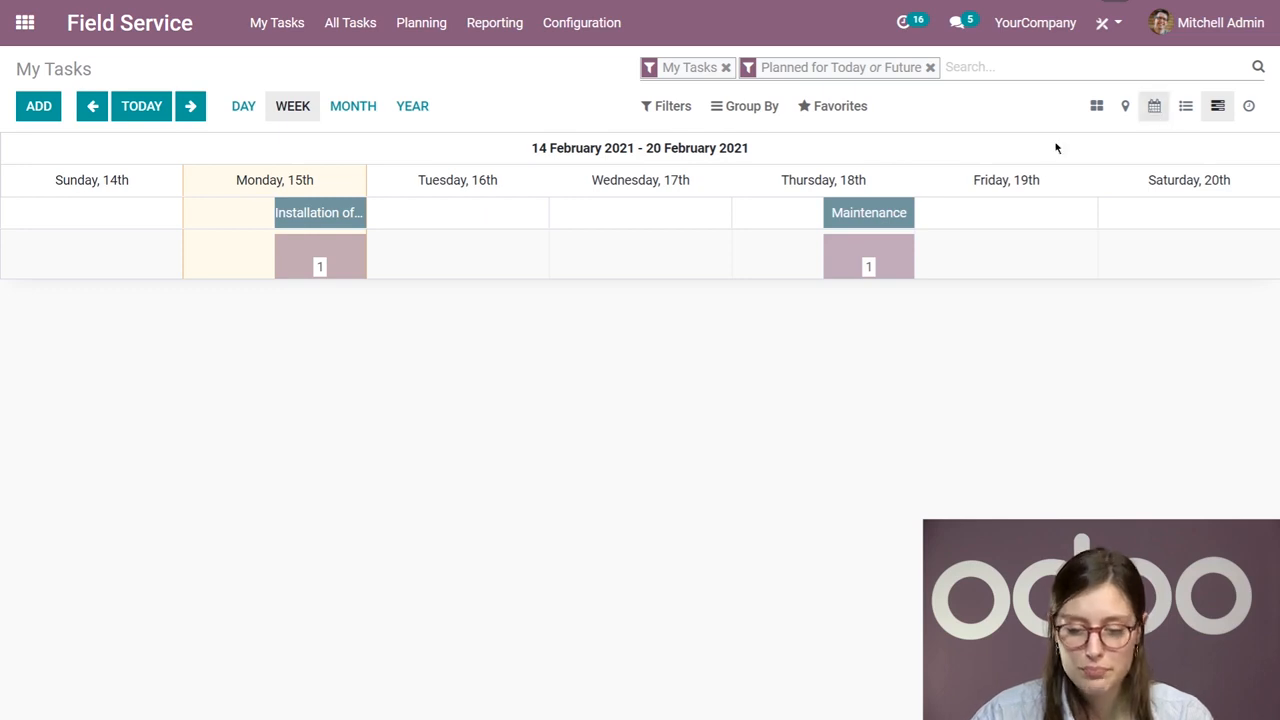
Step: Try filtering the Gantt view to only tasks planned for today, and restore the Future filter
left_click(670, 106)
left_click(716, 318)
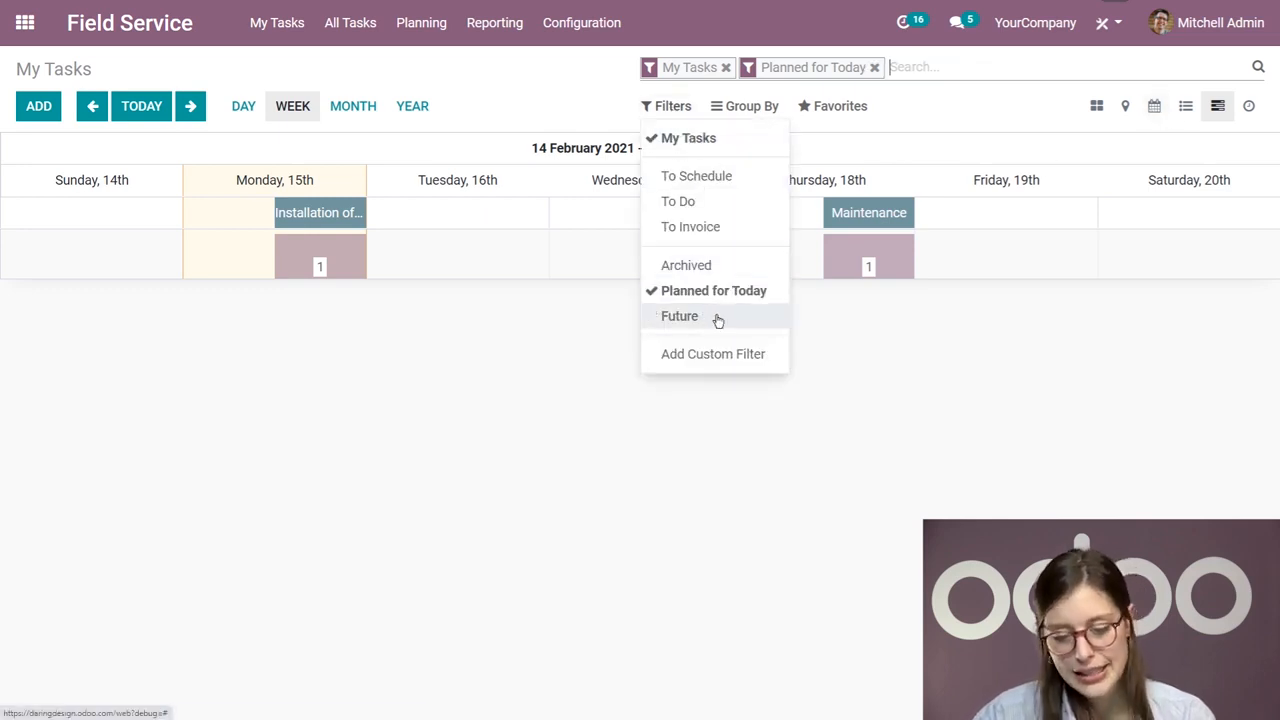
left_click(717, 318)
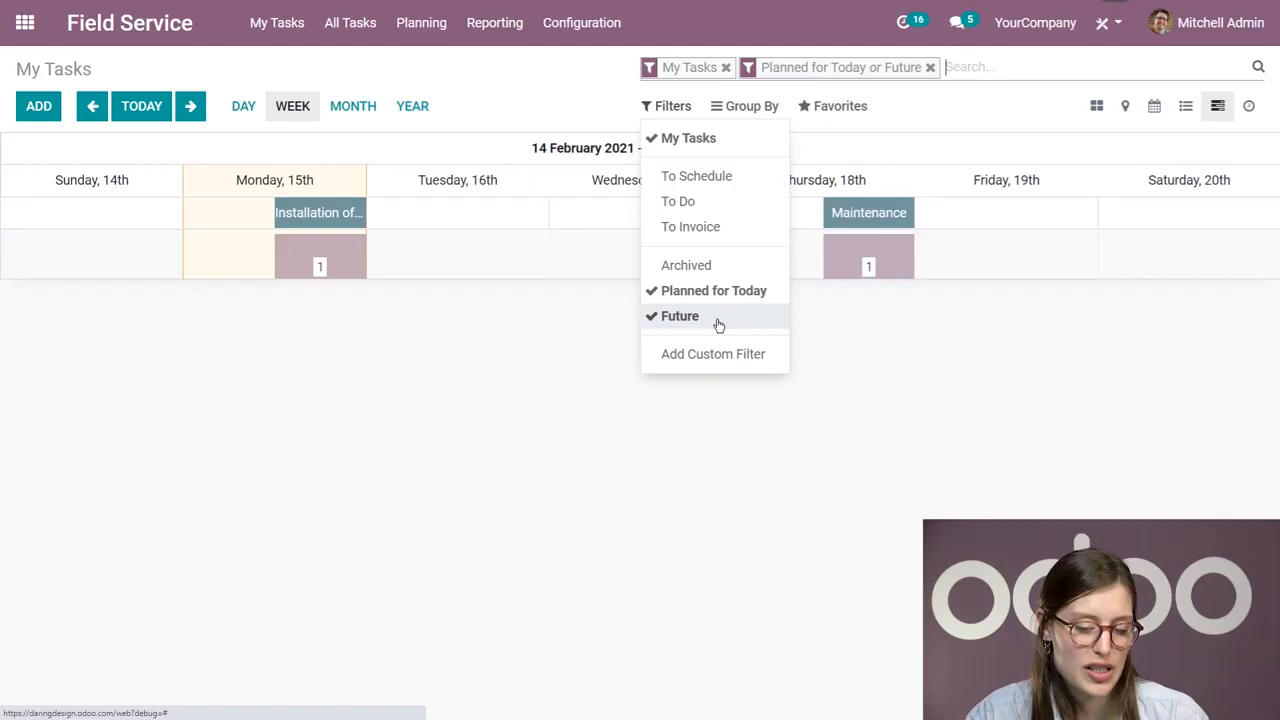
Step: Inspect the "Installation of model 5 printer" task's details from the weekly Gantt view and close them without changes
left_click(420, 374)
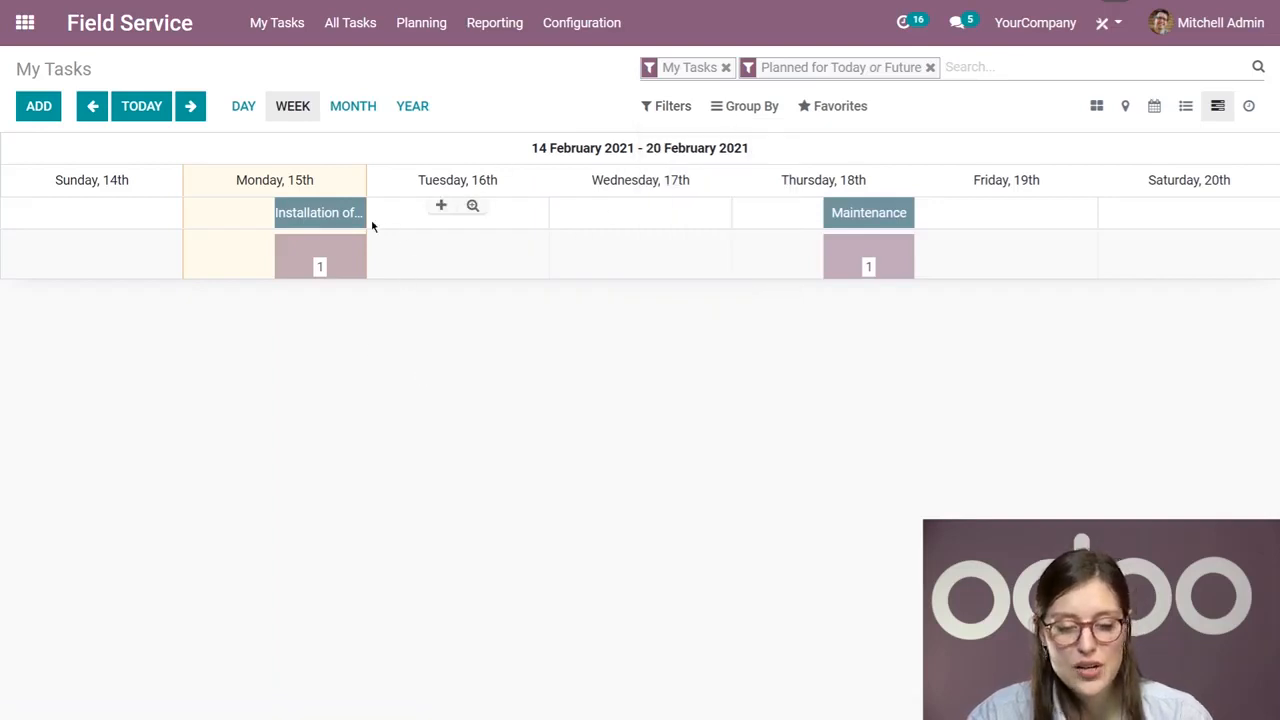
mouse_move(351, 217)
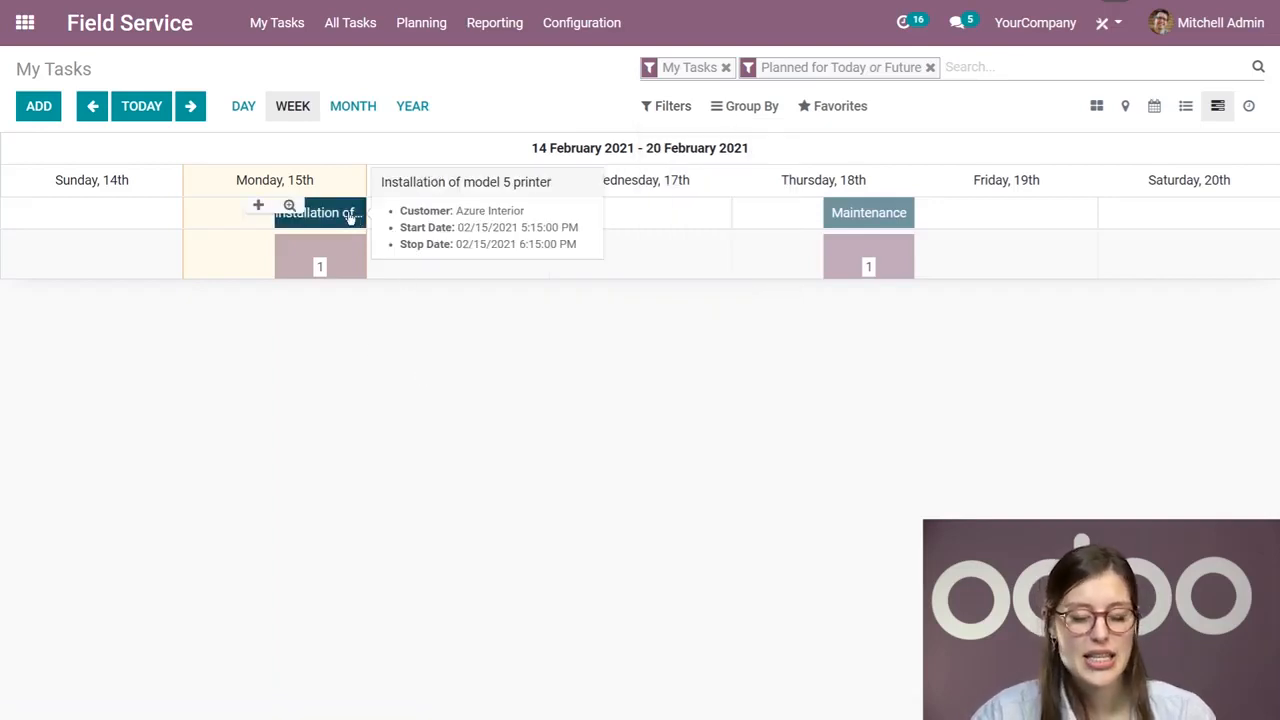
left_click(349, 216)
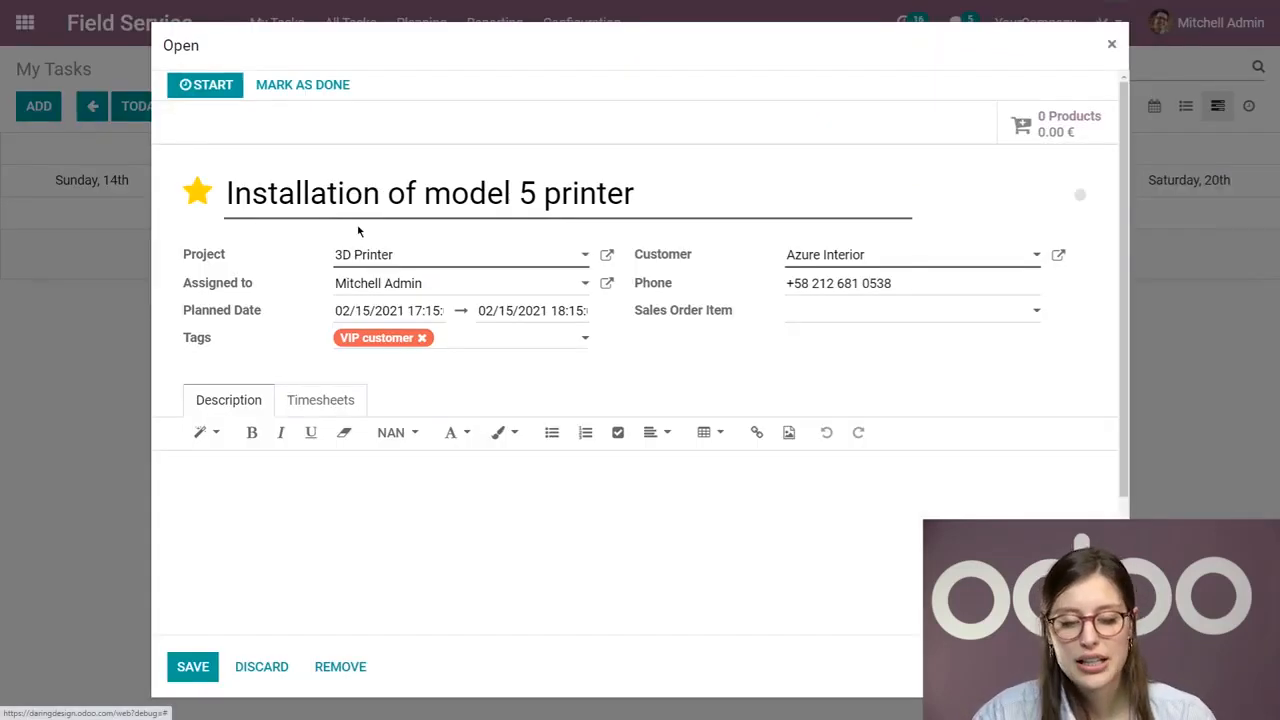
left_click(1111, 45)
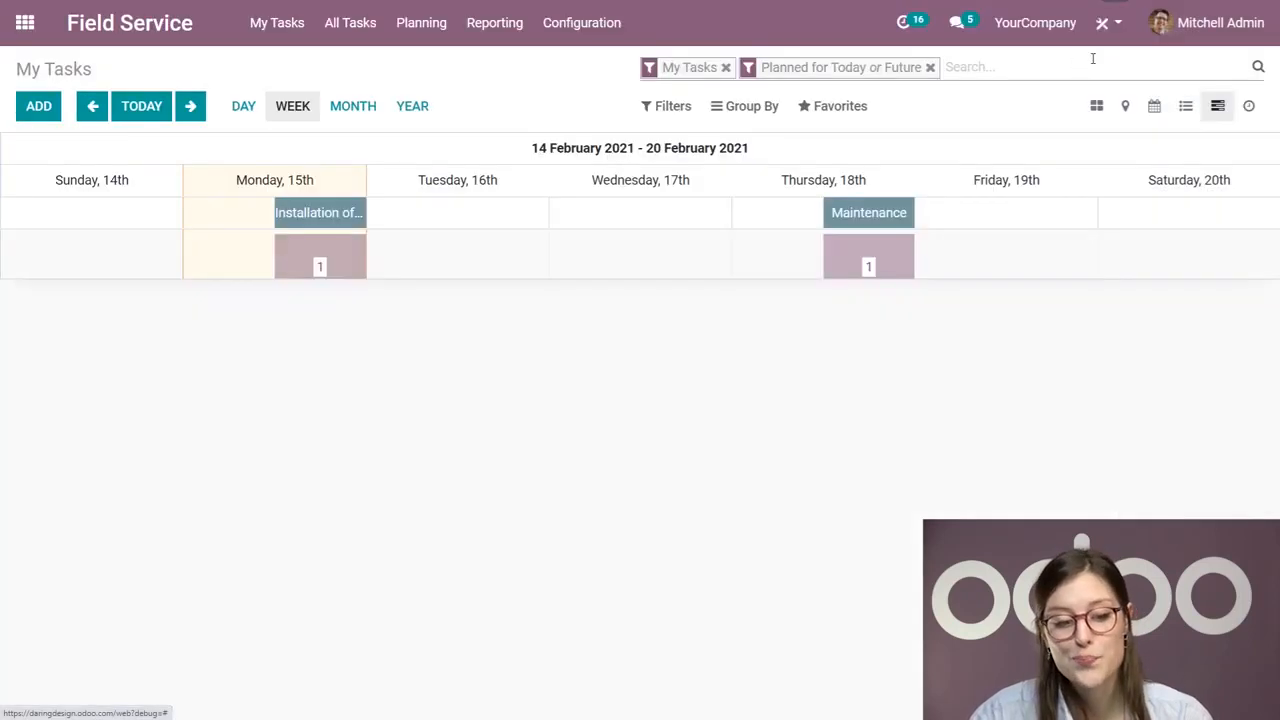
Step: Open the "Installation of model 5 printer" task from My Tasks and start its timer, pausing and resuming it once
left_click(131, 35)
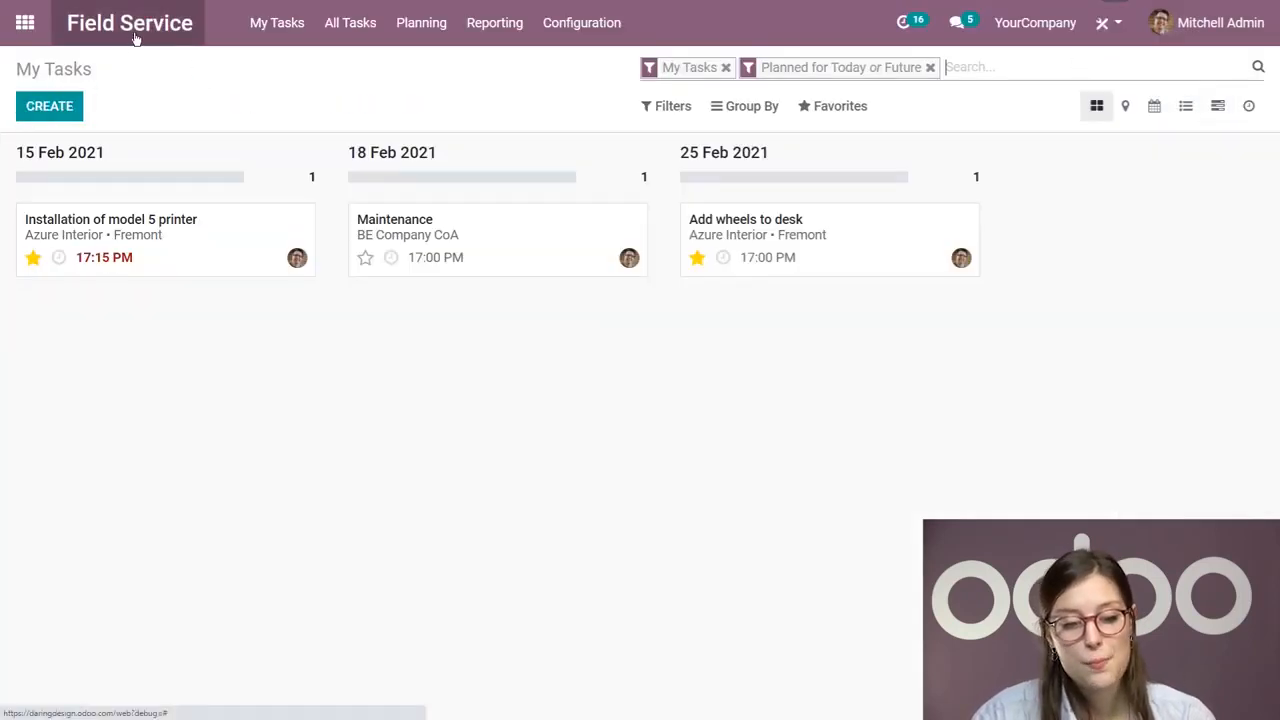
left_click(194, 237)
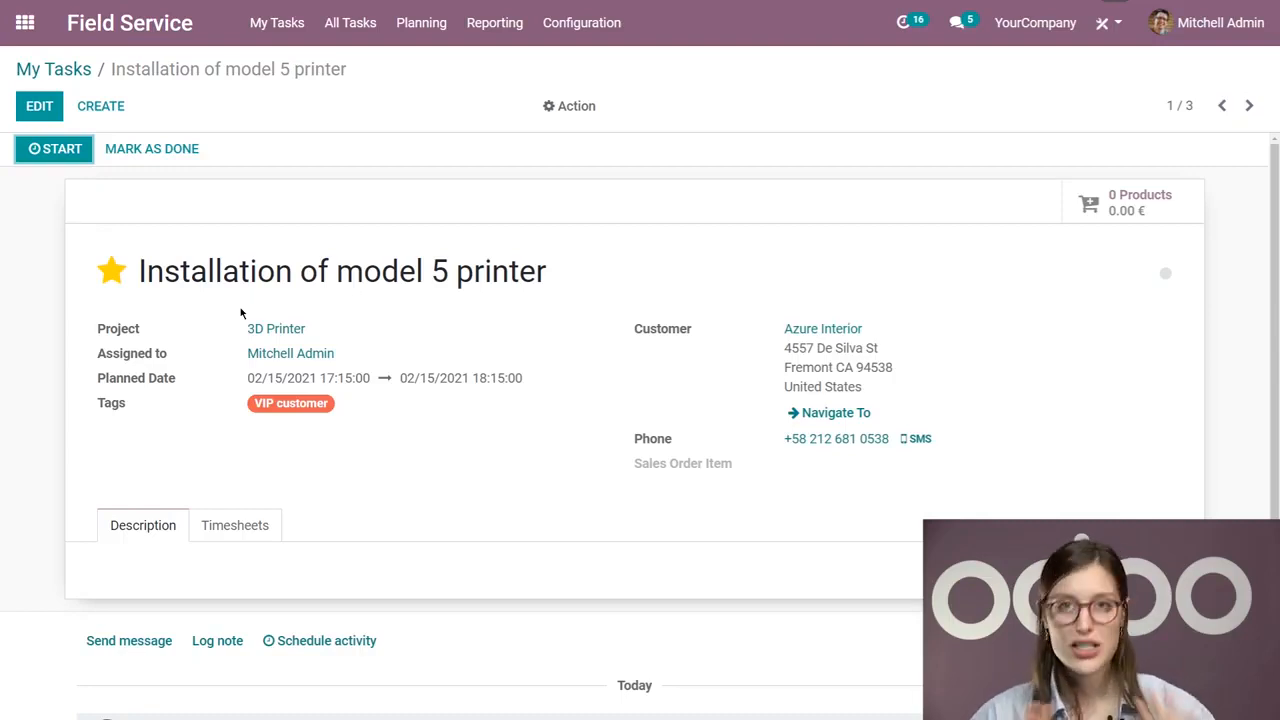
left_click(62, 150)
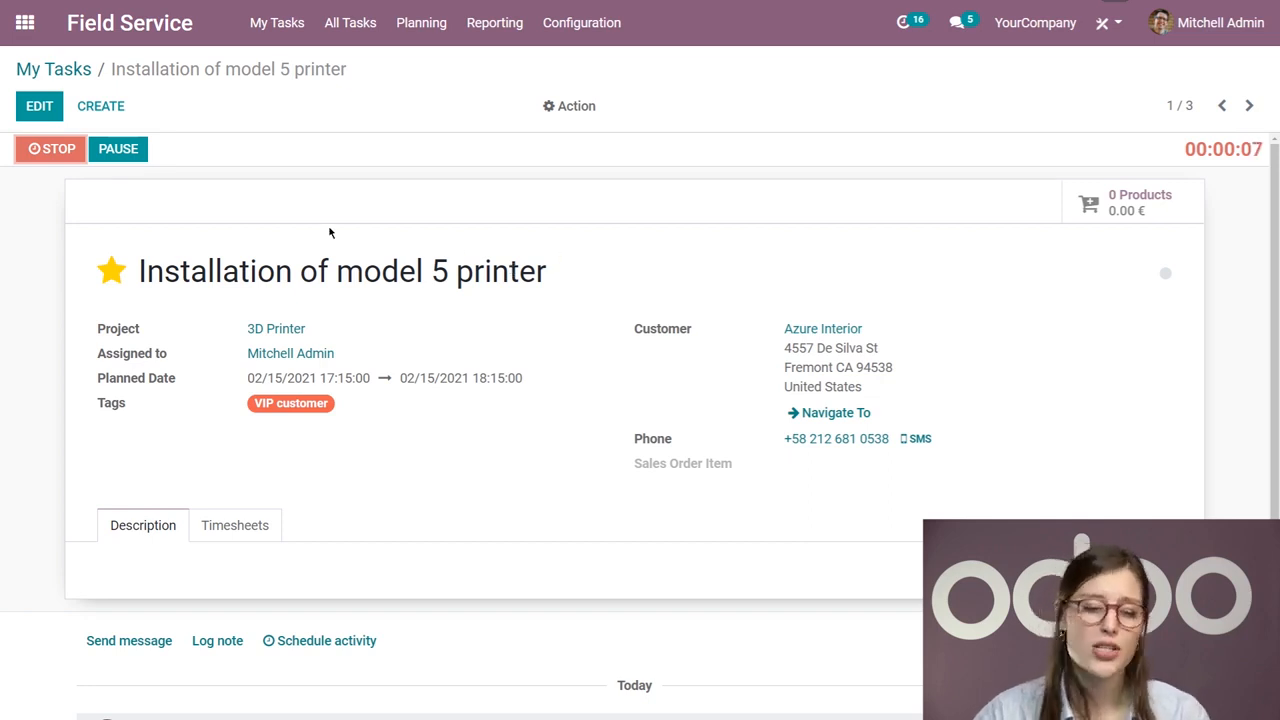
left_click(108, 150)
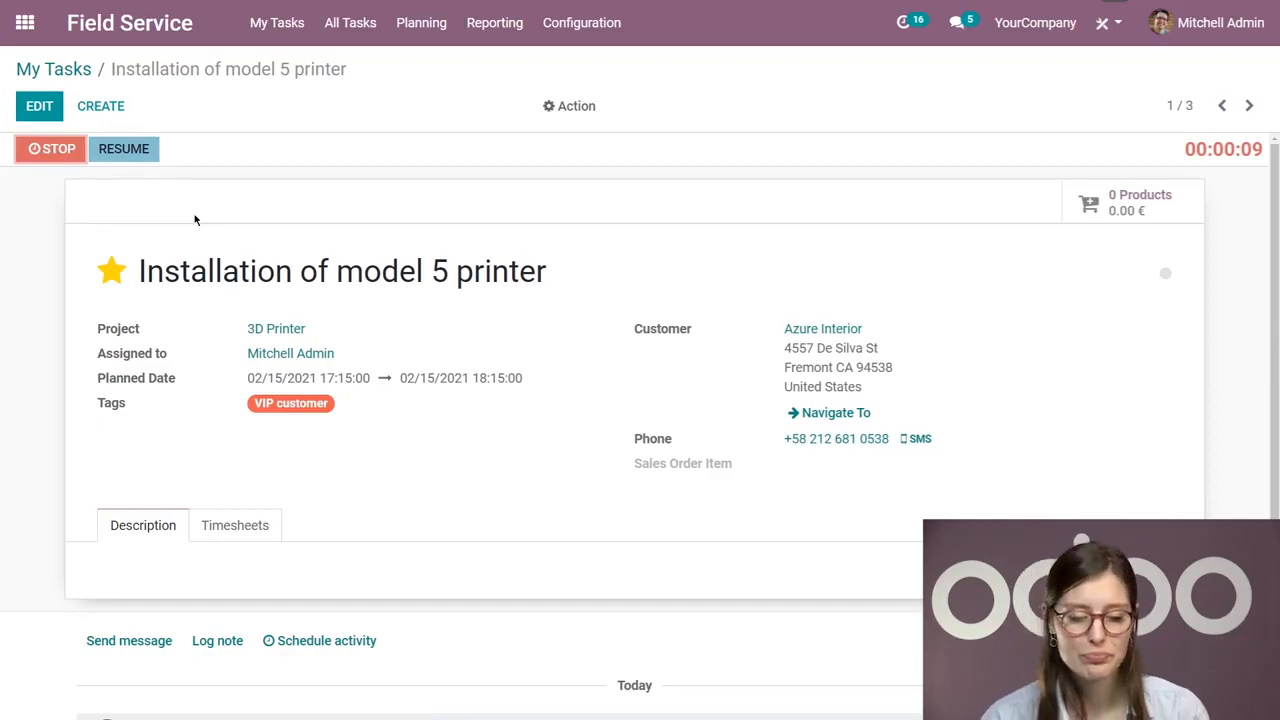
left_click(130, 148)
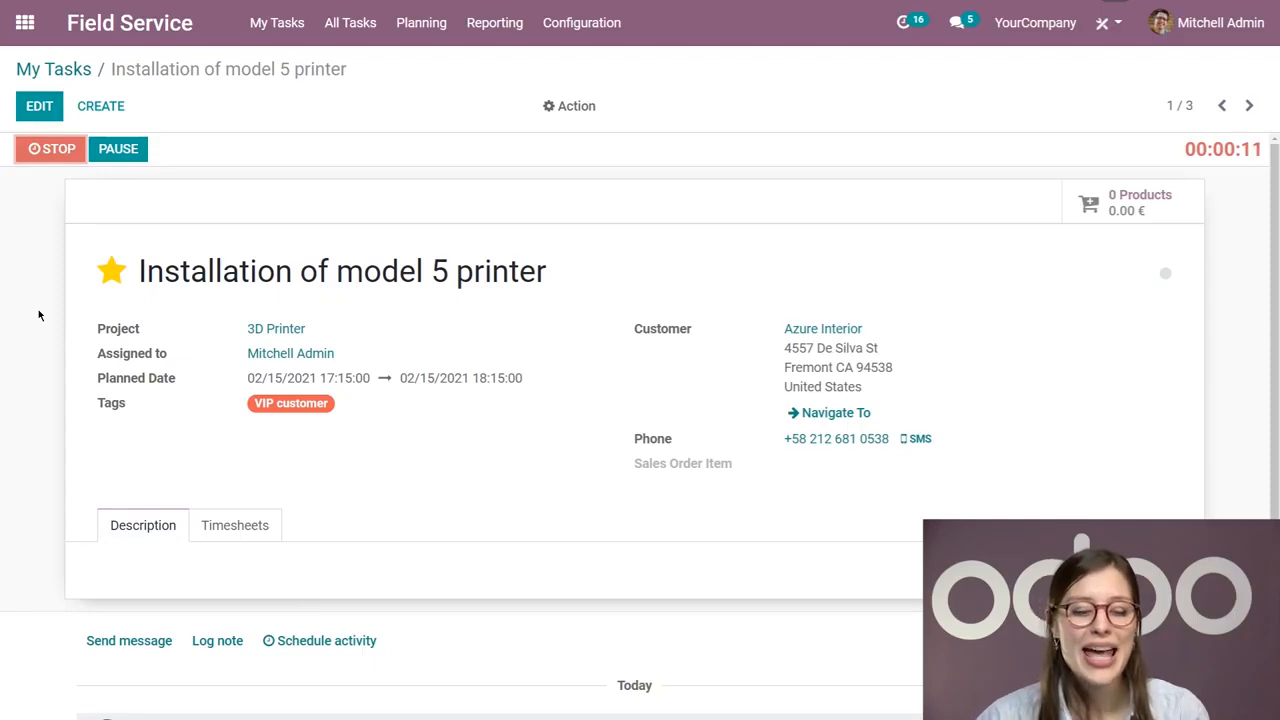
Step: Stop the task timer and save the 00:15 time entry with the description "First part done"
left_click(50, 149)
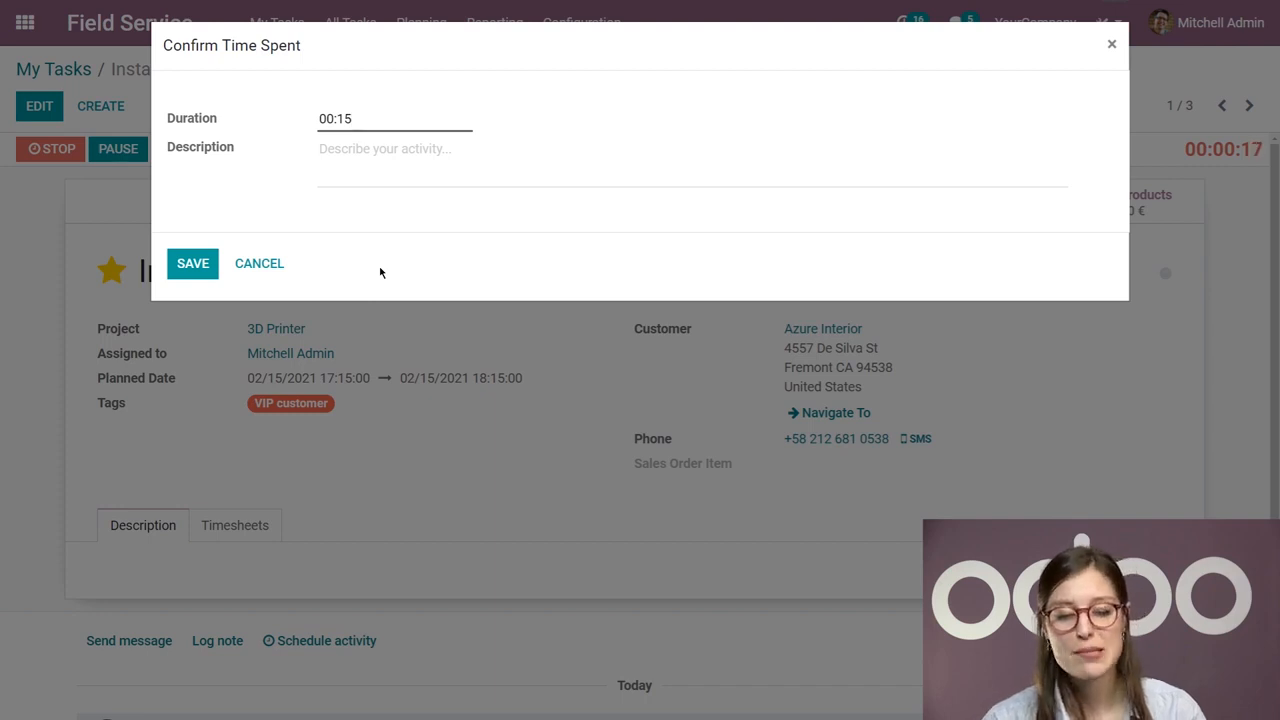
left_click(414, 180)
type("First pa")
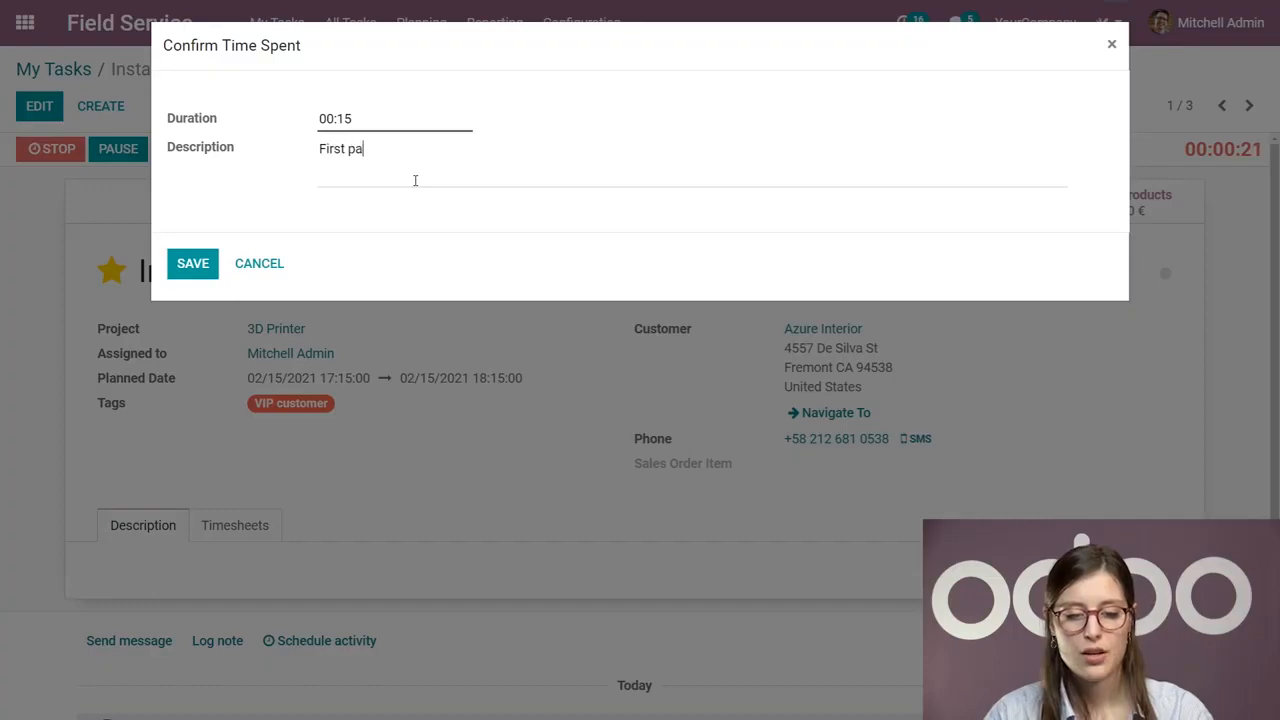
type("rt done")
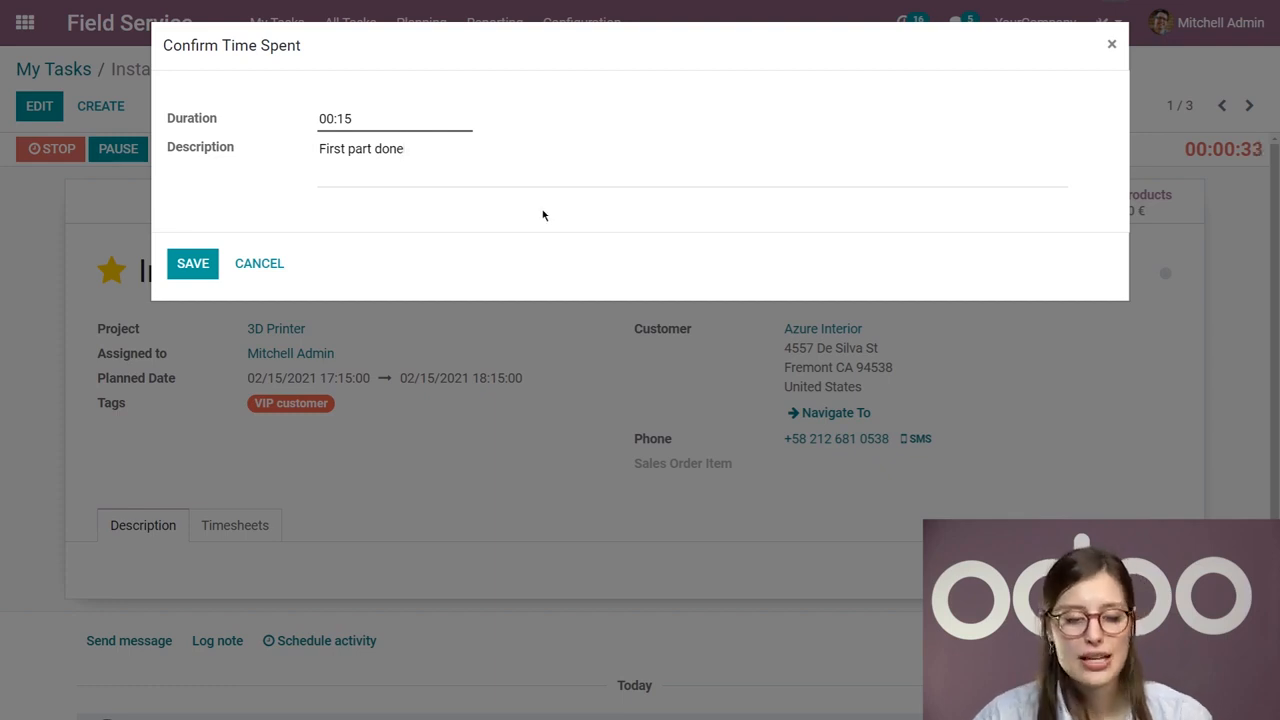
left_click(191, 264)
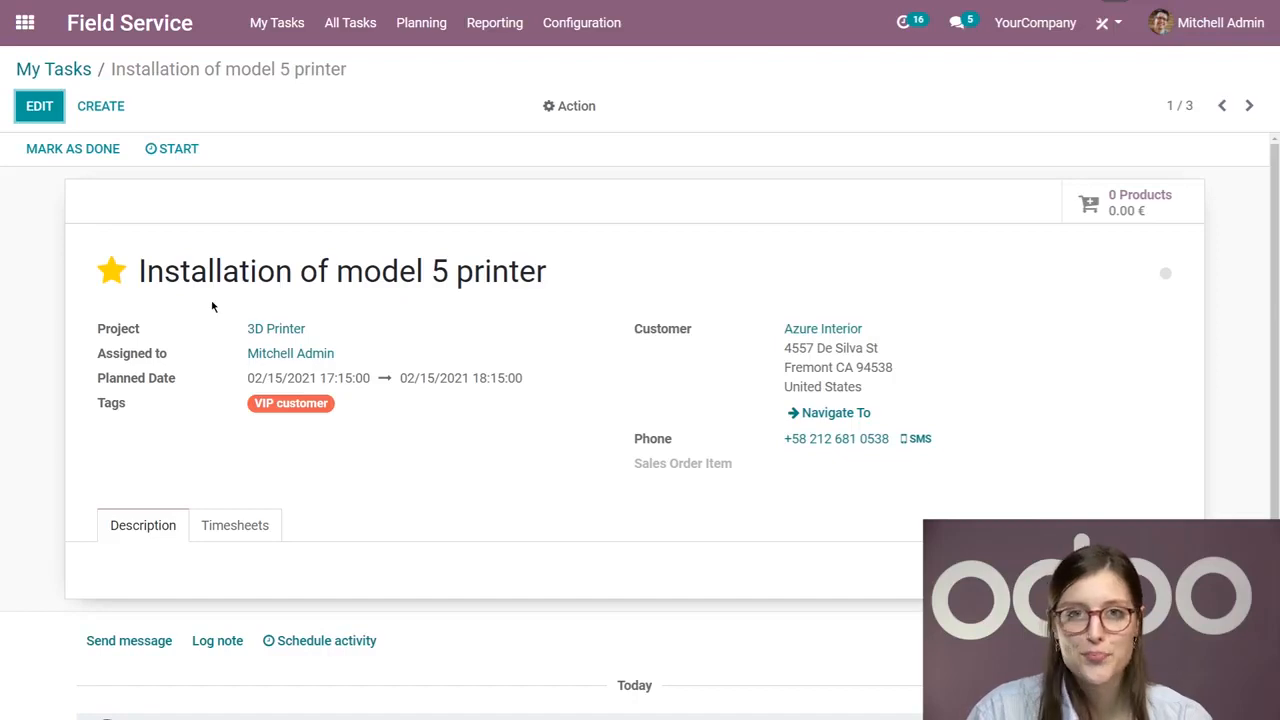
Step: Run the timer again to log a second 00:15 entry without a description, and mark the task as done
left_click(196, 160)
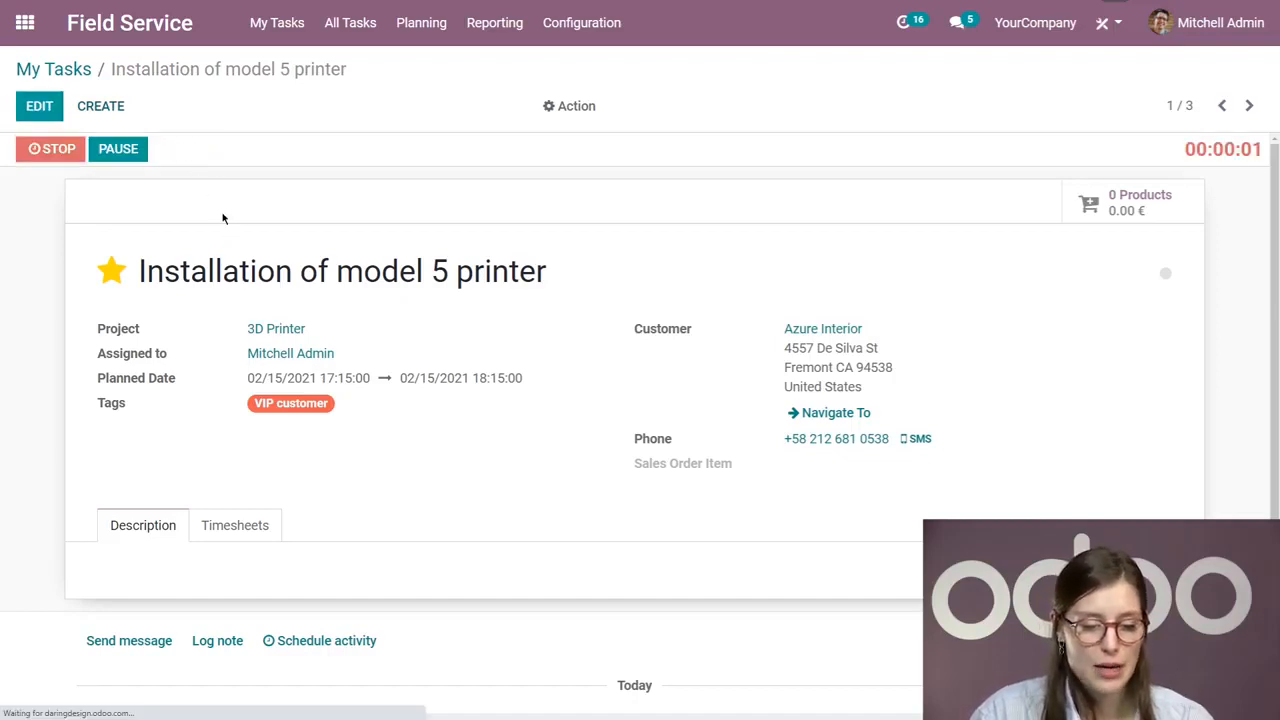
left_click(60, 150)
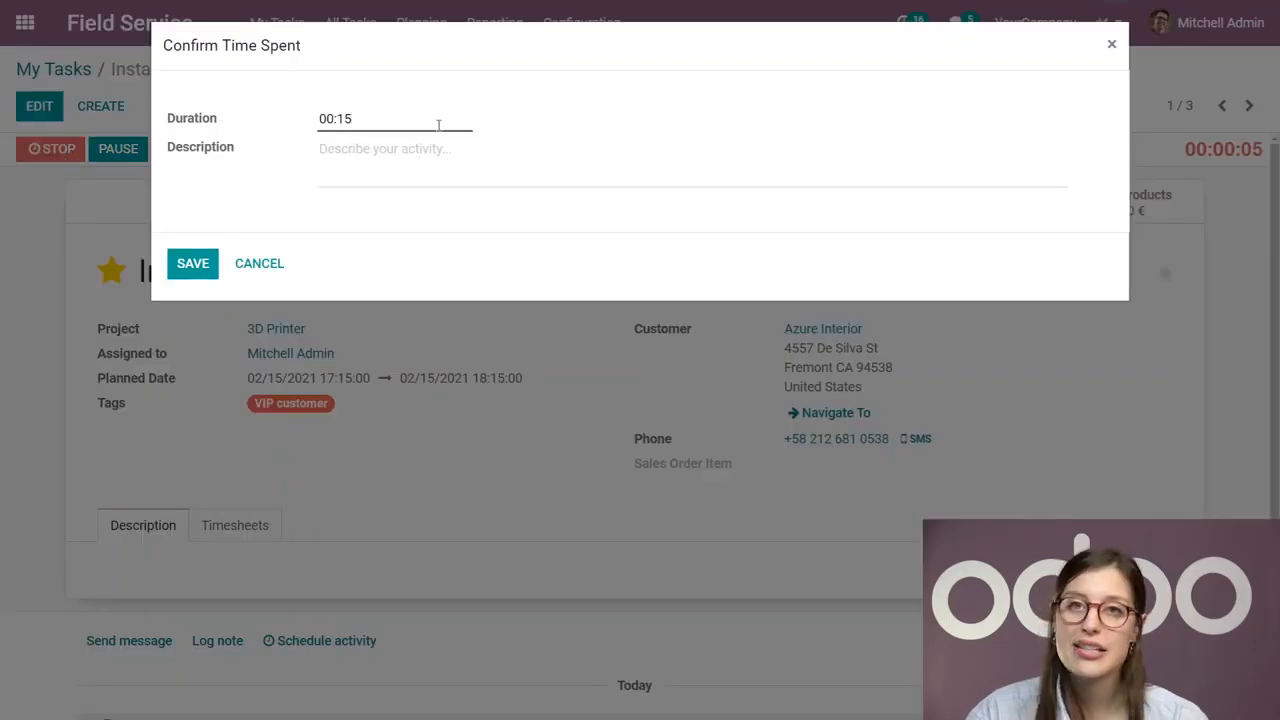
left_click(193, 262)
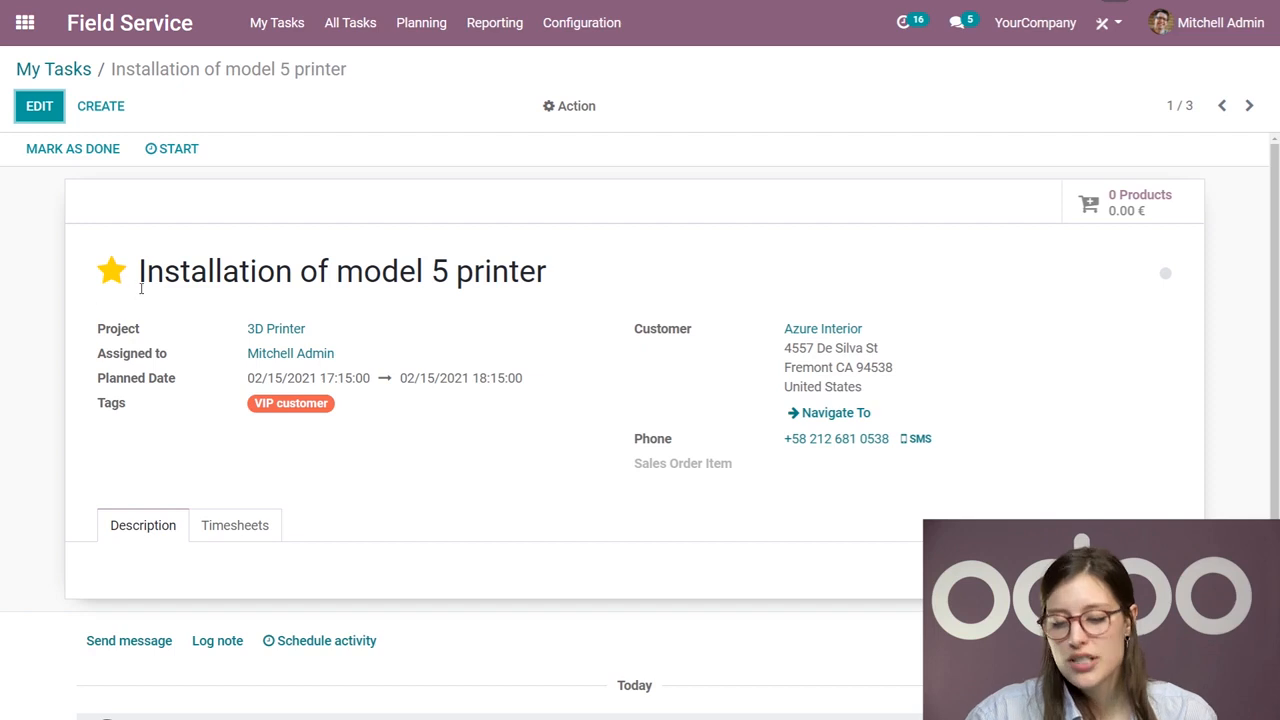
left_click(76, 152)
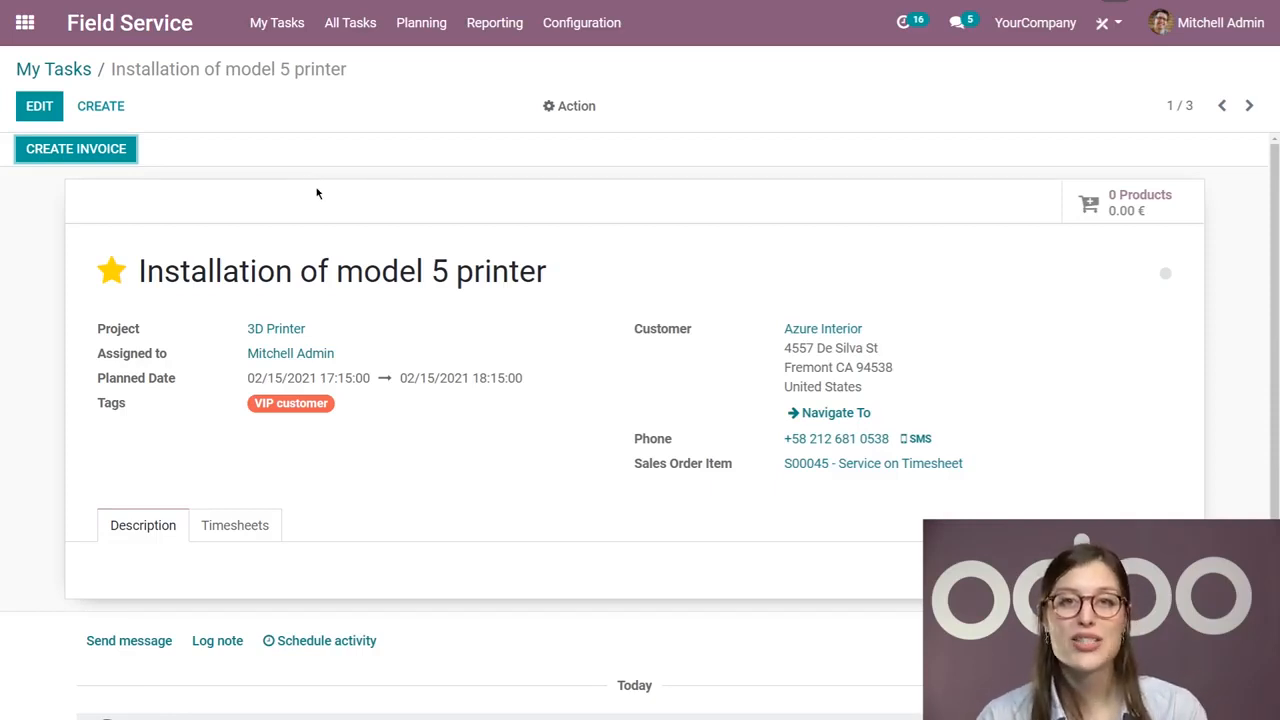
Step: Edit the task's timesheets and delete the 00:15 entry that was saved without a description
scroll(300, 200, "down", 1)
left_click(263, 418)
scroll(213, 399, "up", 1)
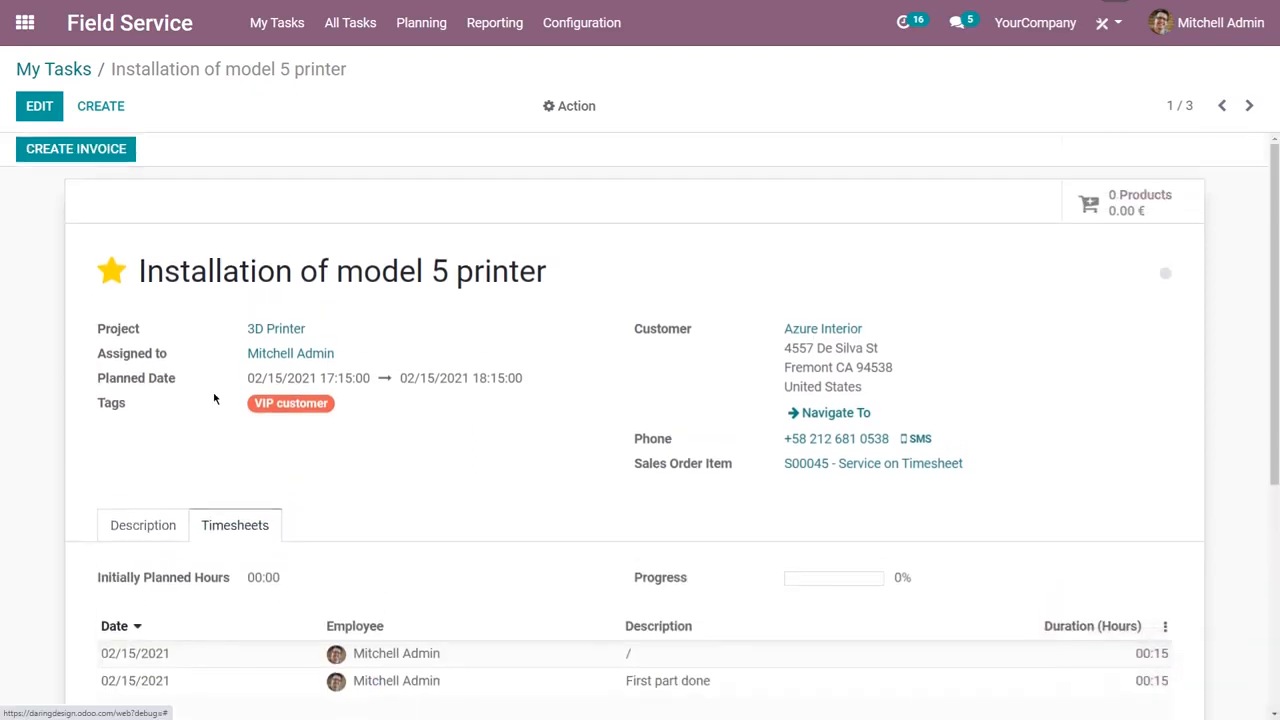
left_click(39, 106)
scroll(60, 350, "down", 1)
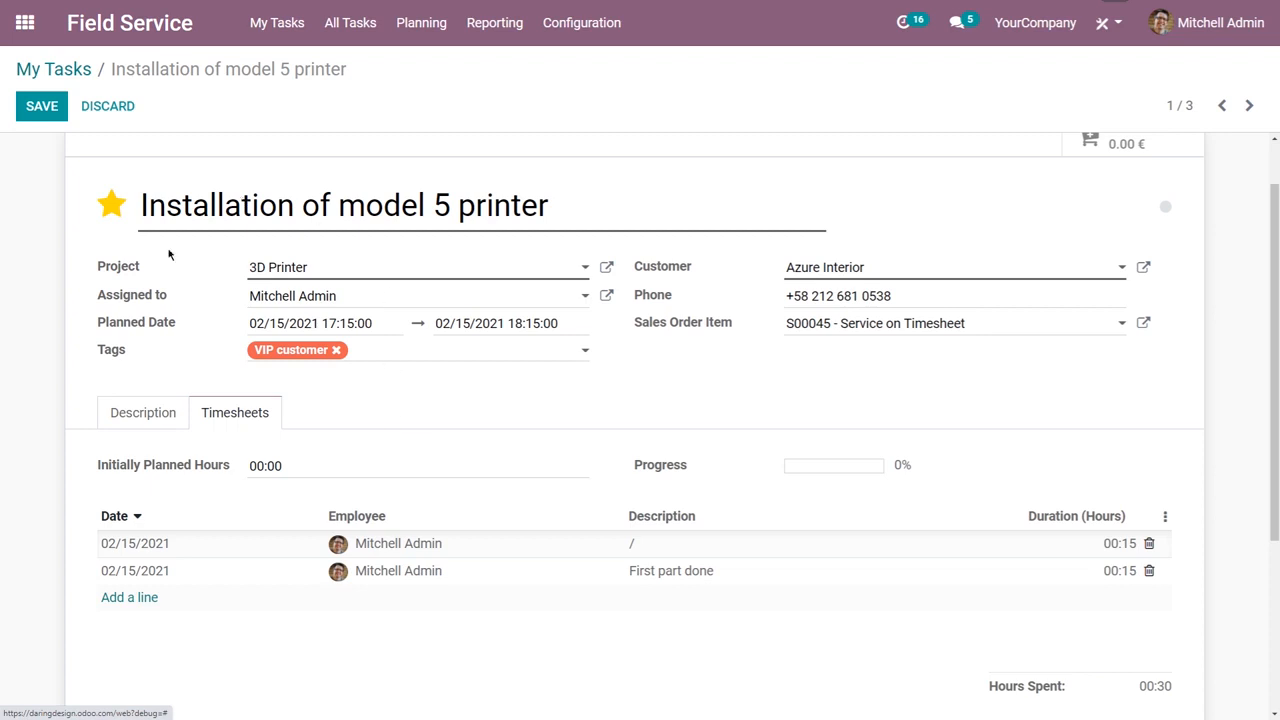
left_click(652, 545)
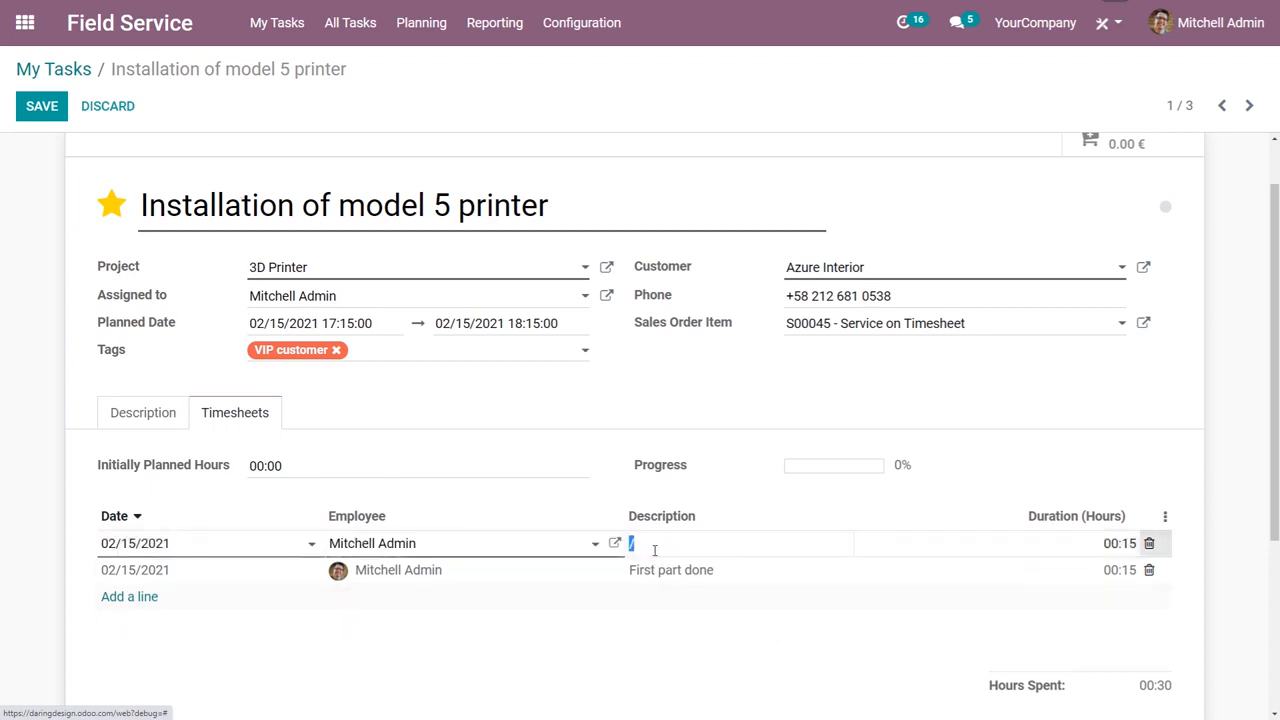
type("This")
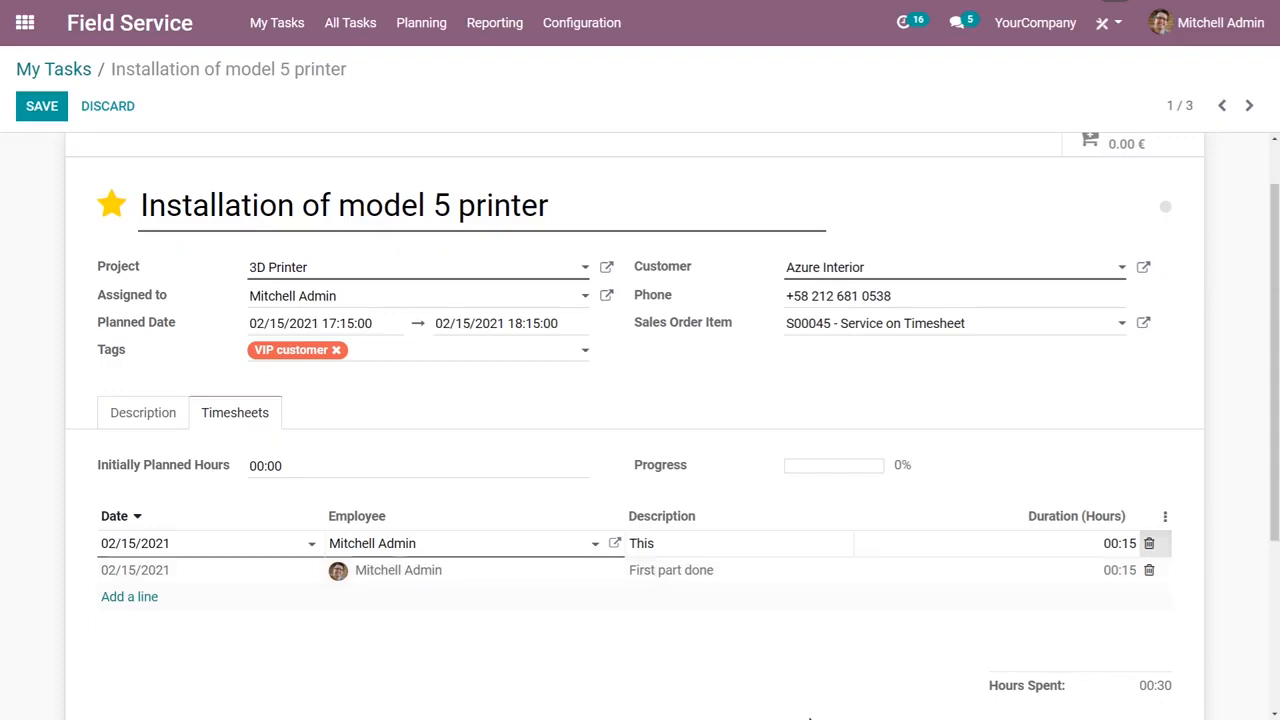
left_click(1149, 543)
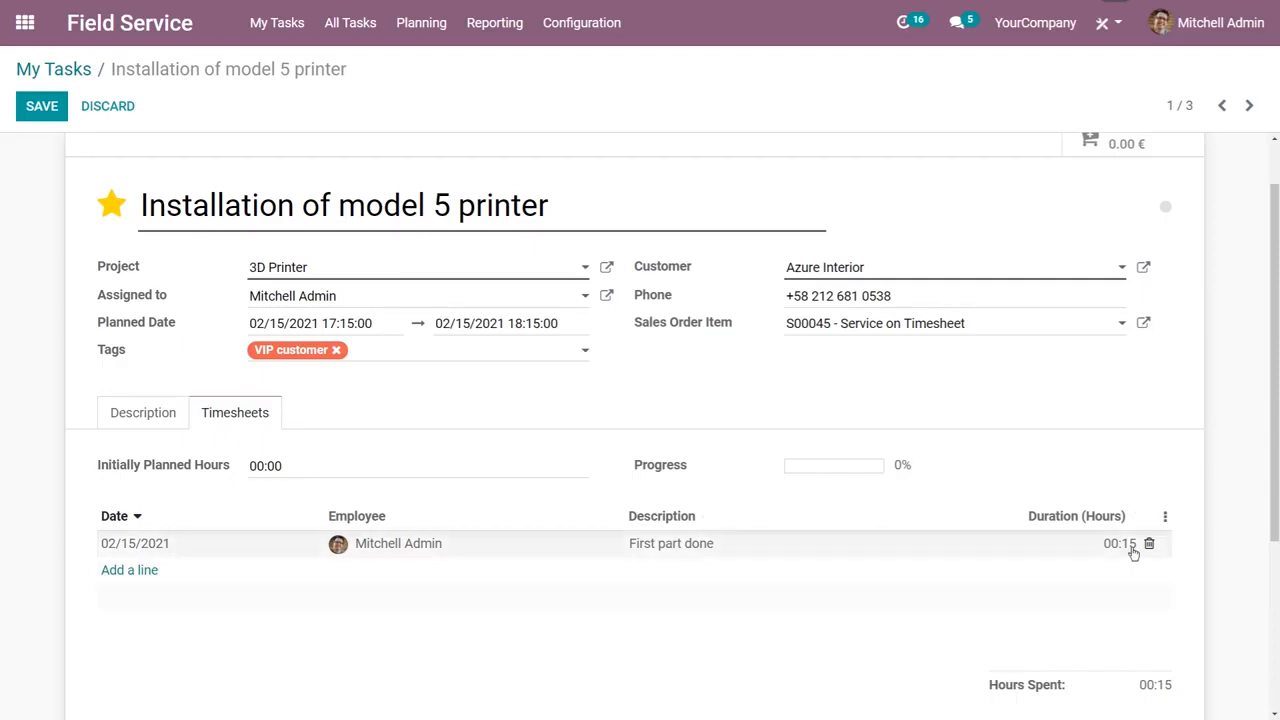
Step: Add a timesheet line described as "Second part done" with a duration of 1 hour and save the task
left_click(124, 574)
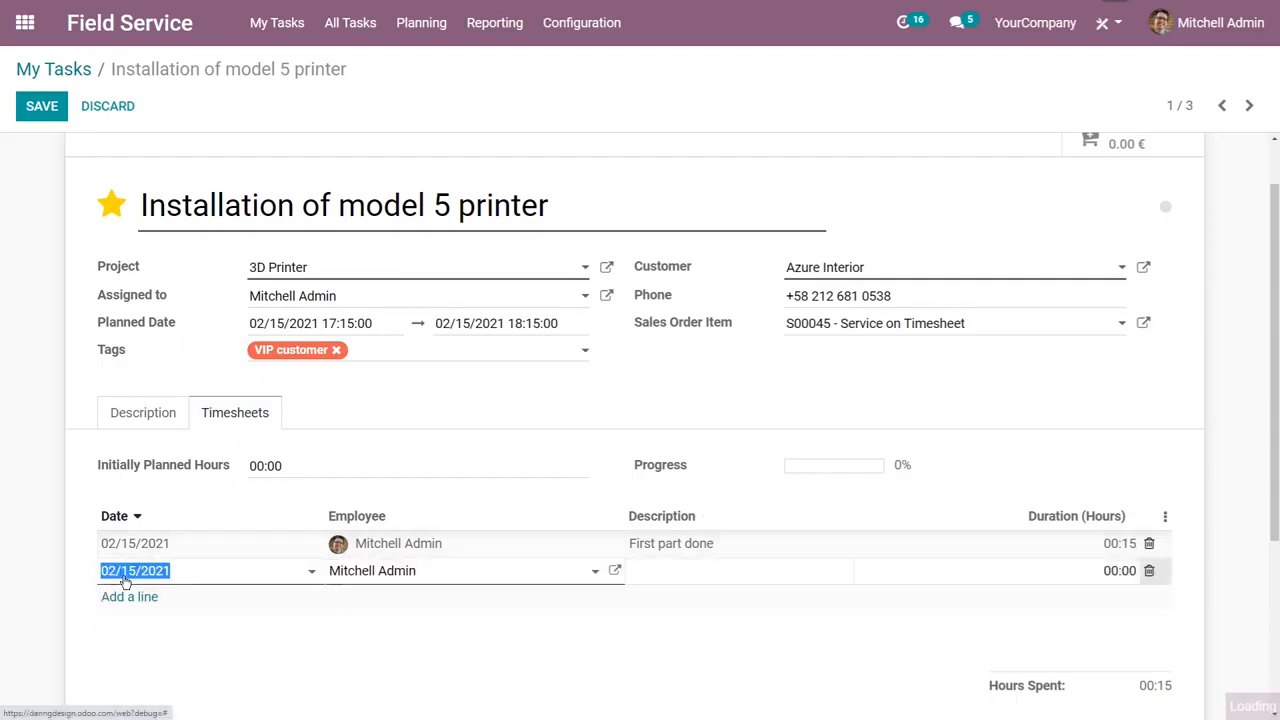
left_click(750, 570)
type("Second part done")
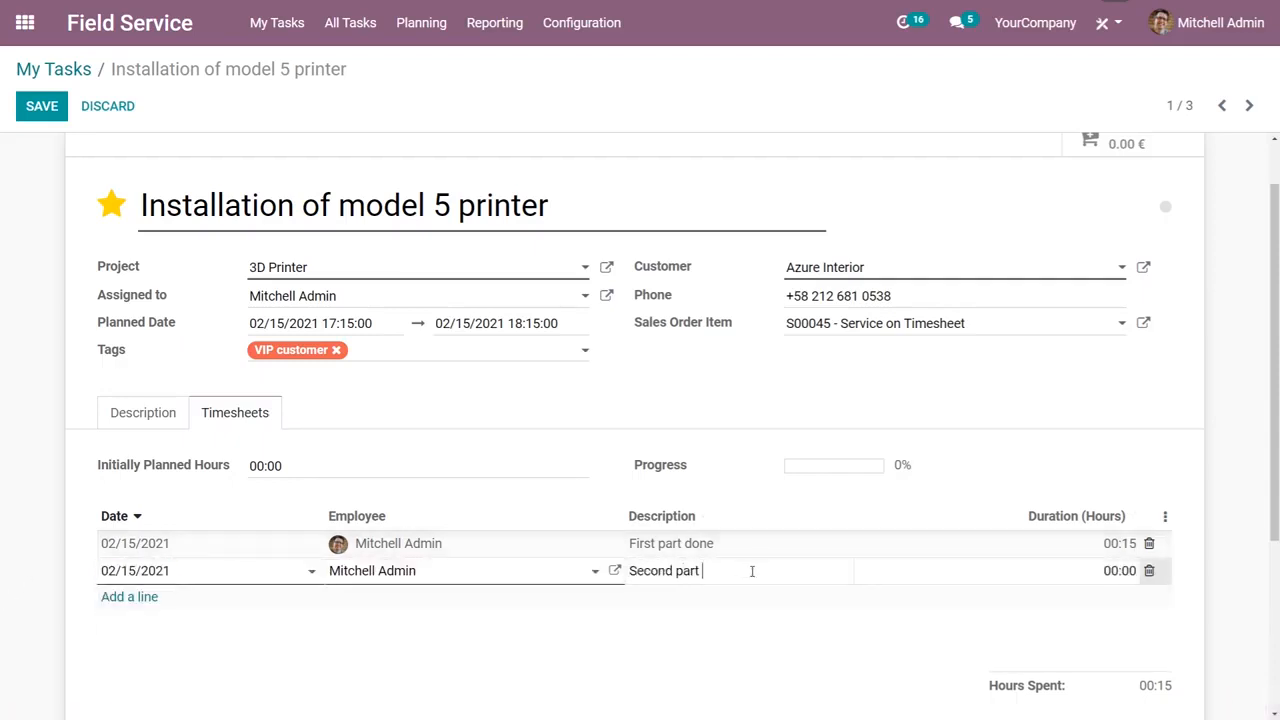
left_click(1079, 568)
type("1")
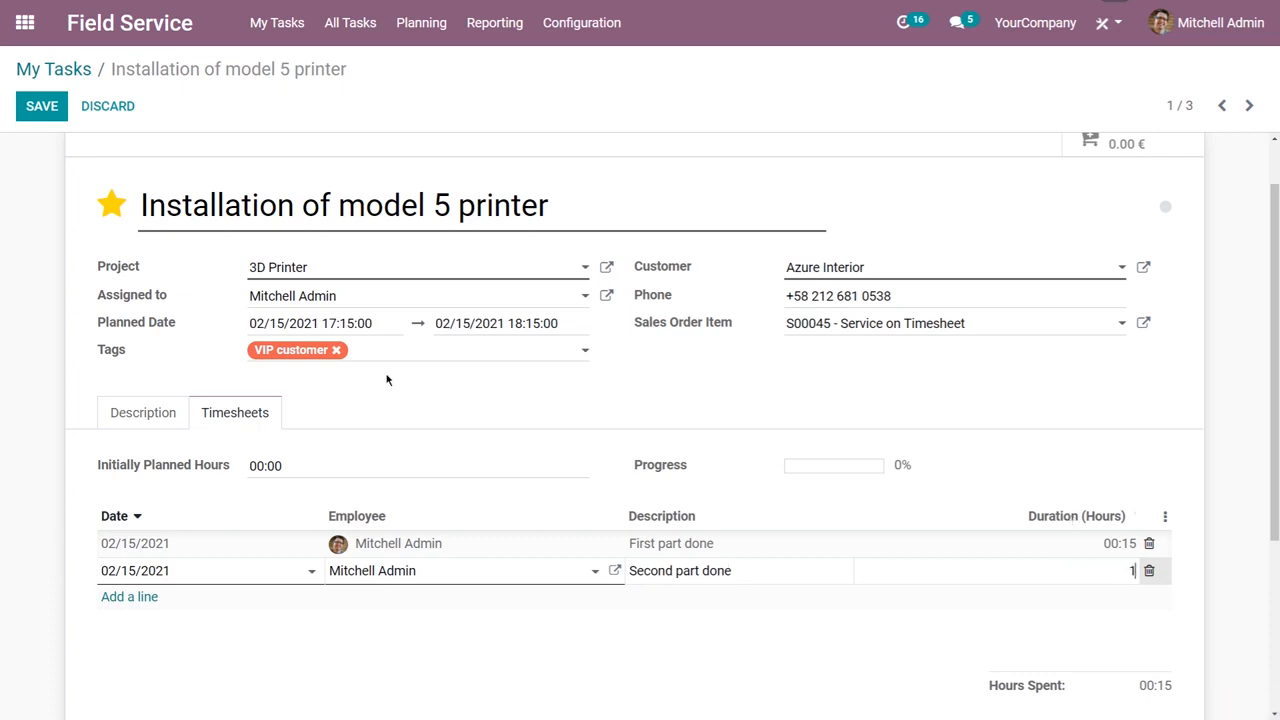
left_click(40, 106)
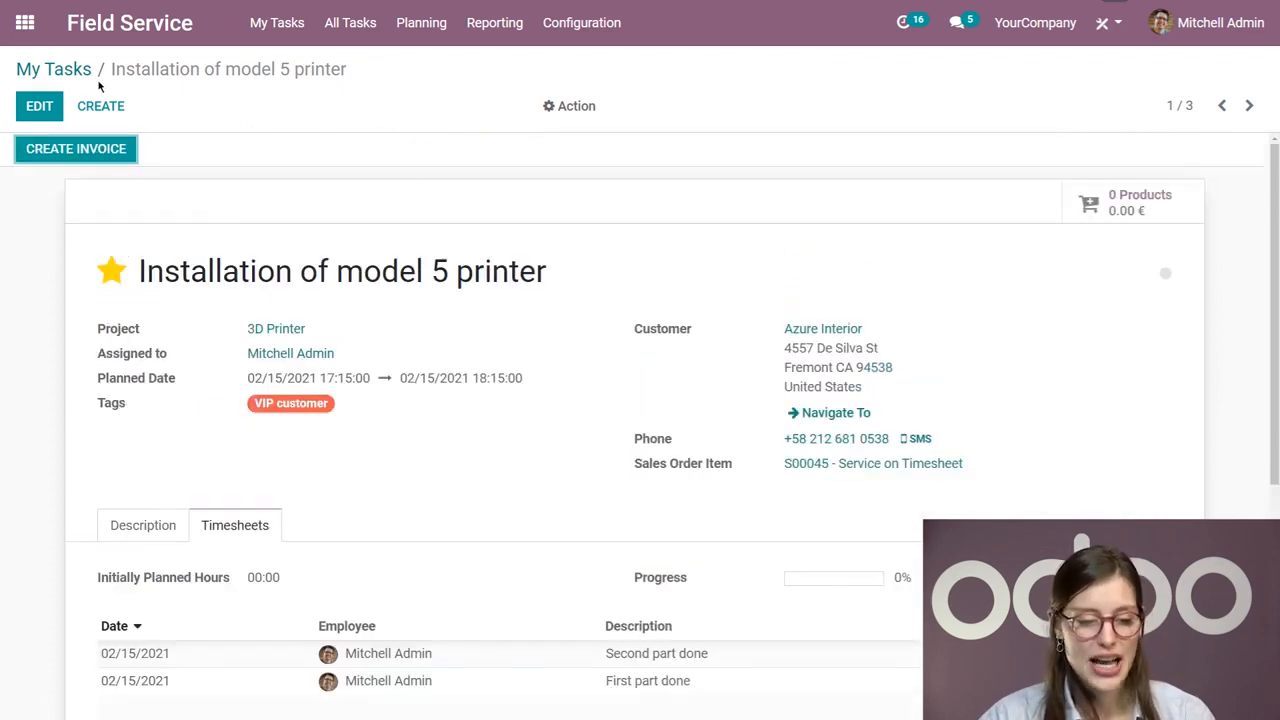
Step: Return to My Tasks, open the list of all tasks, and group it by project
left_click(74, 69)
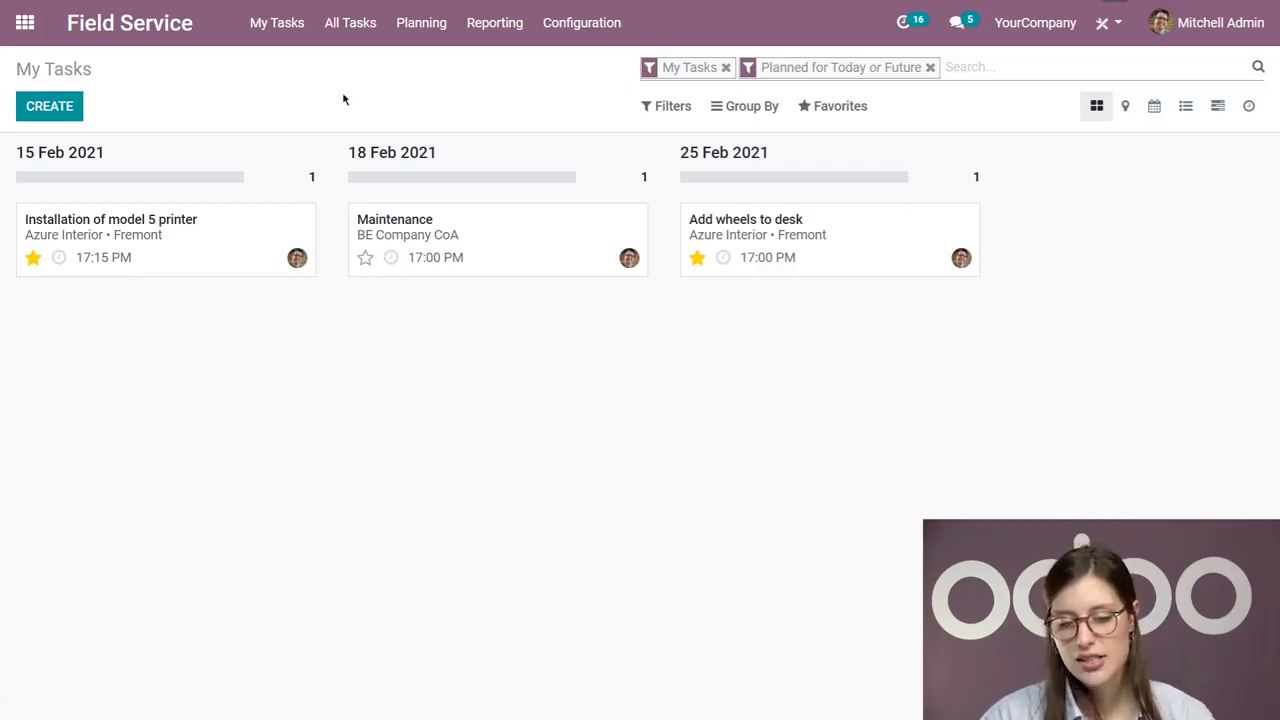
left_click(358, 30)
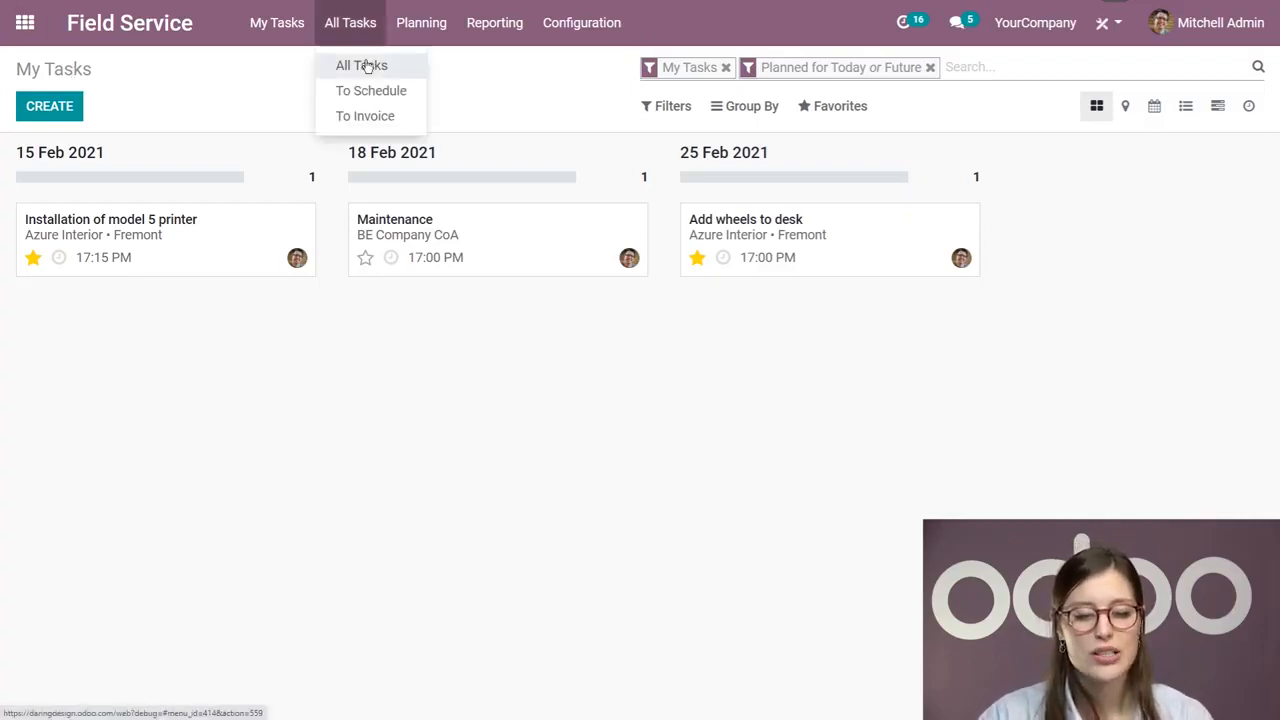
left_click(366, 60)
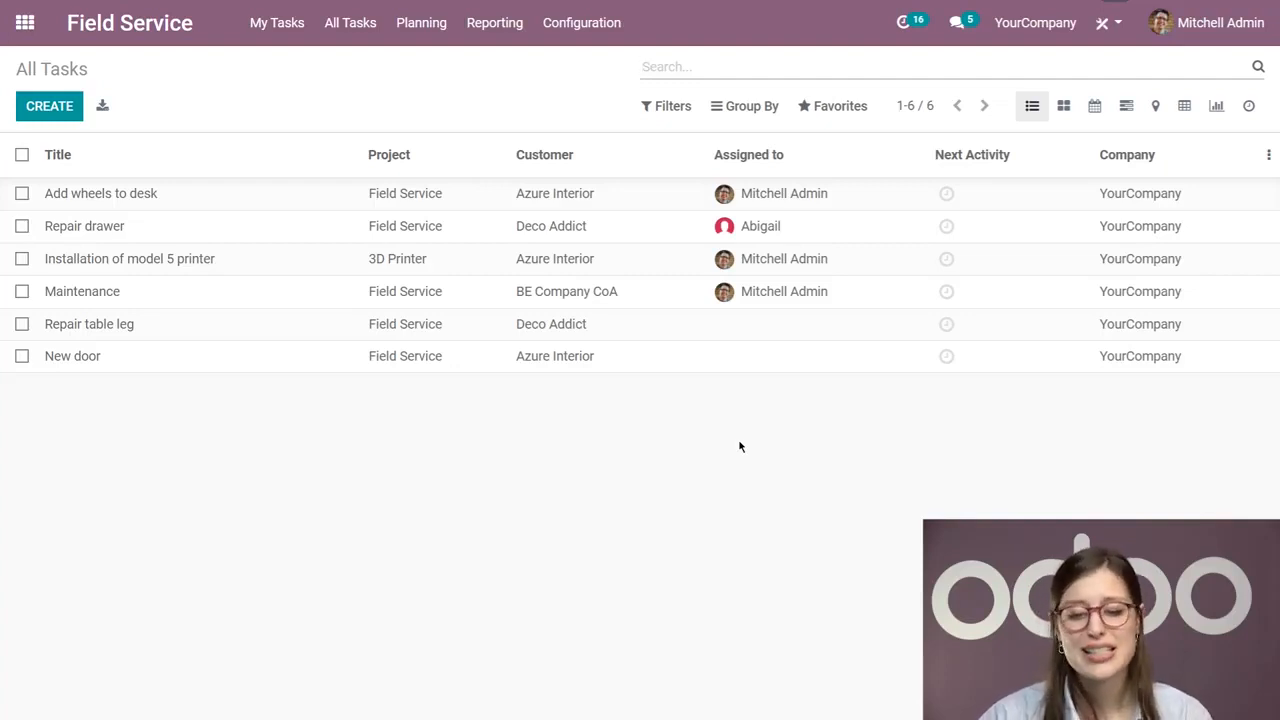
left_click(733, 112)
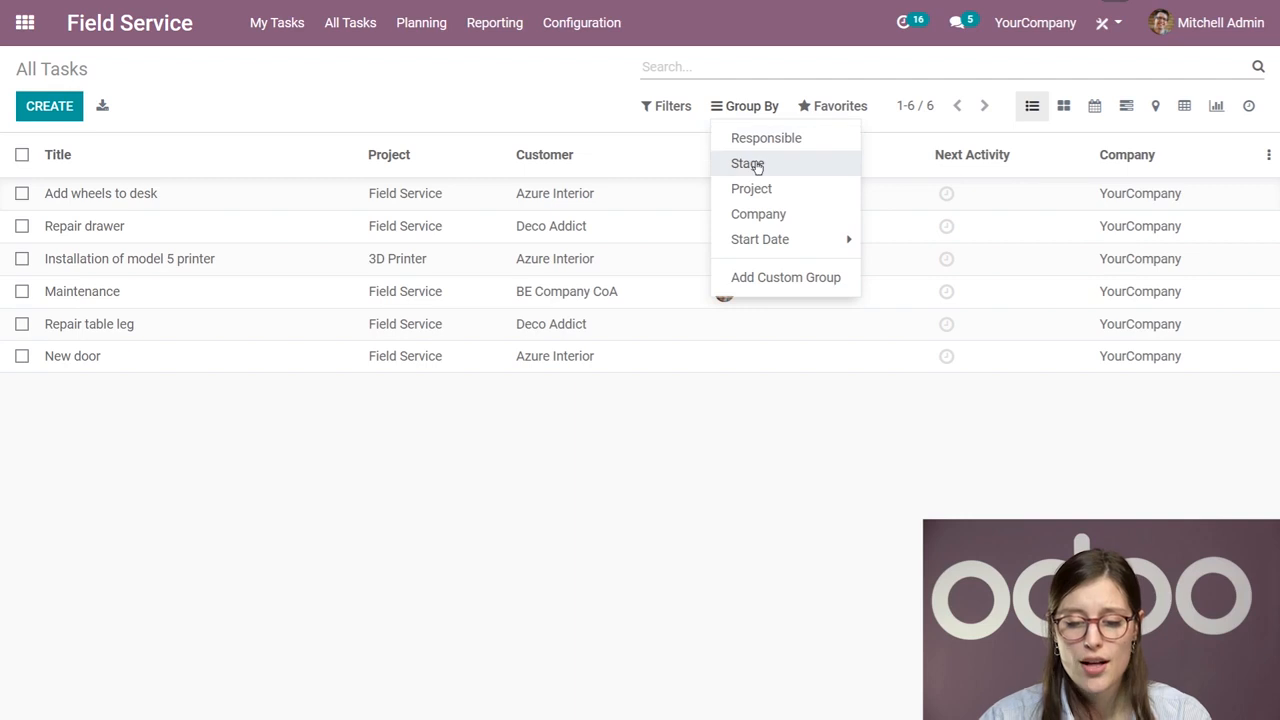
left_click(774, 192)
left_click(309, 503)
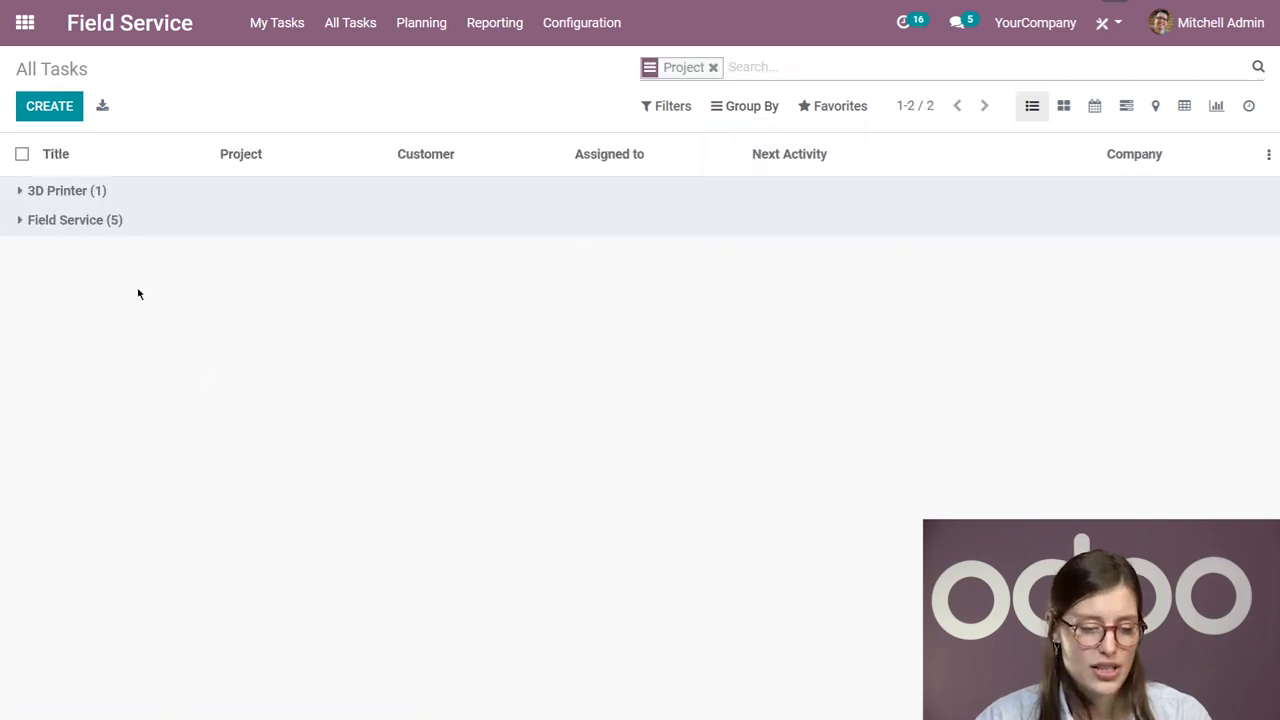
Step: Expand and collapse the 3D Printer and Field Service project groups to review their tasks
left_click(88, 197)
left_click(88, 196)
left_click(91, 225)
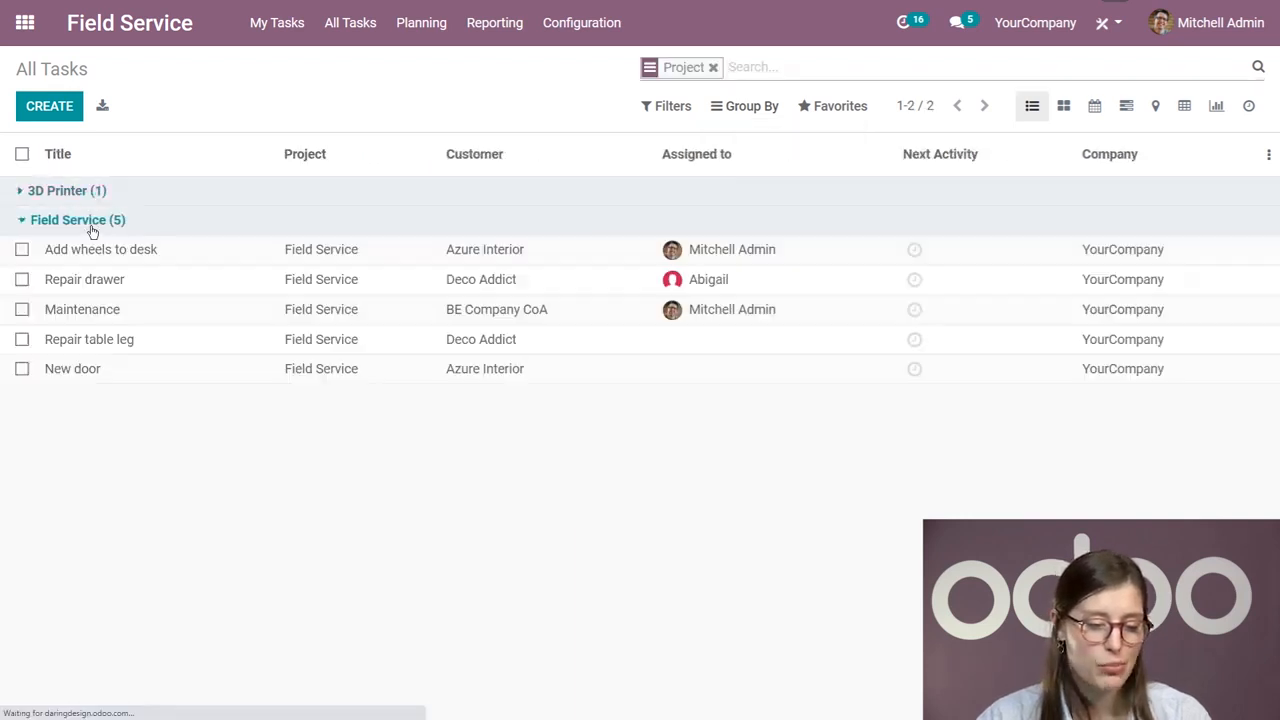
left_click(90, 228)
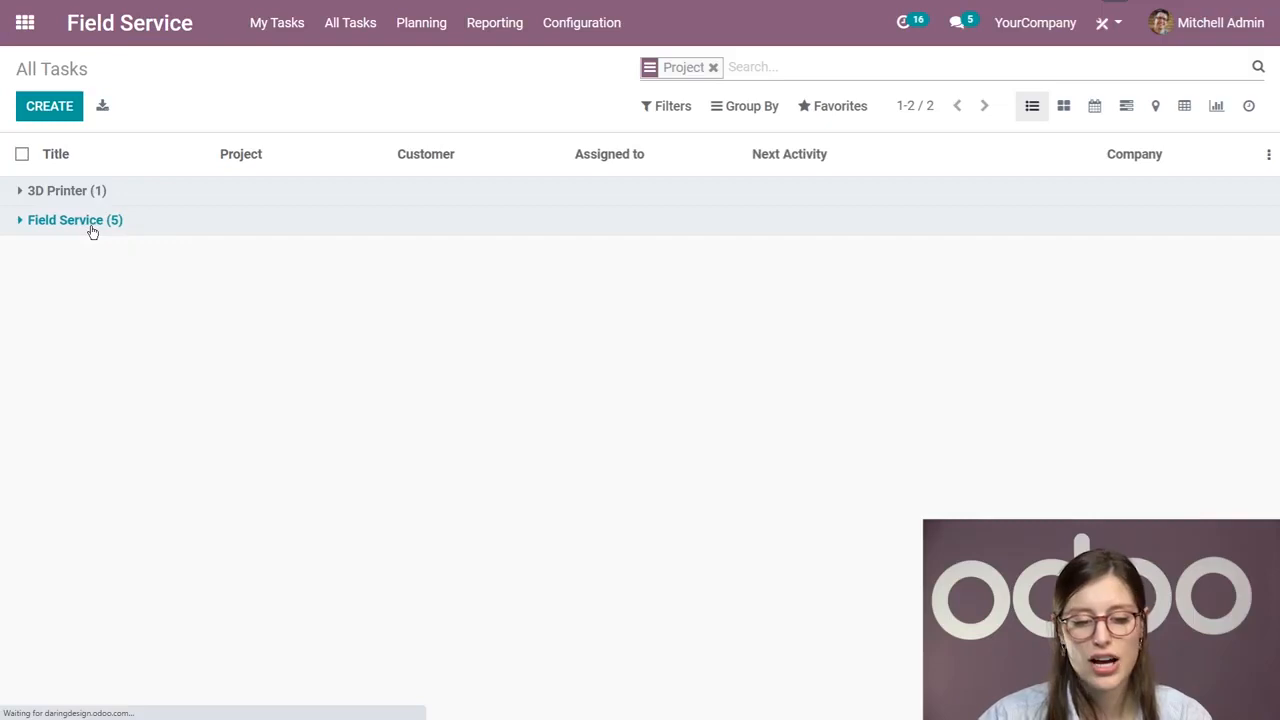
Step: Add a second grouping level by stage under project and expand the Field Service group
left_click(776, 109)
left_click(778, 164)
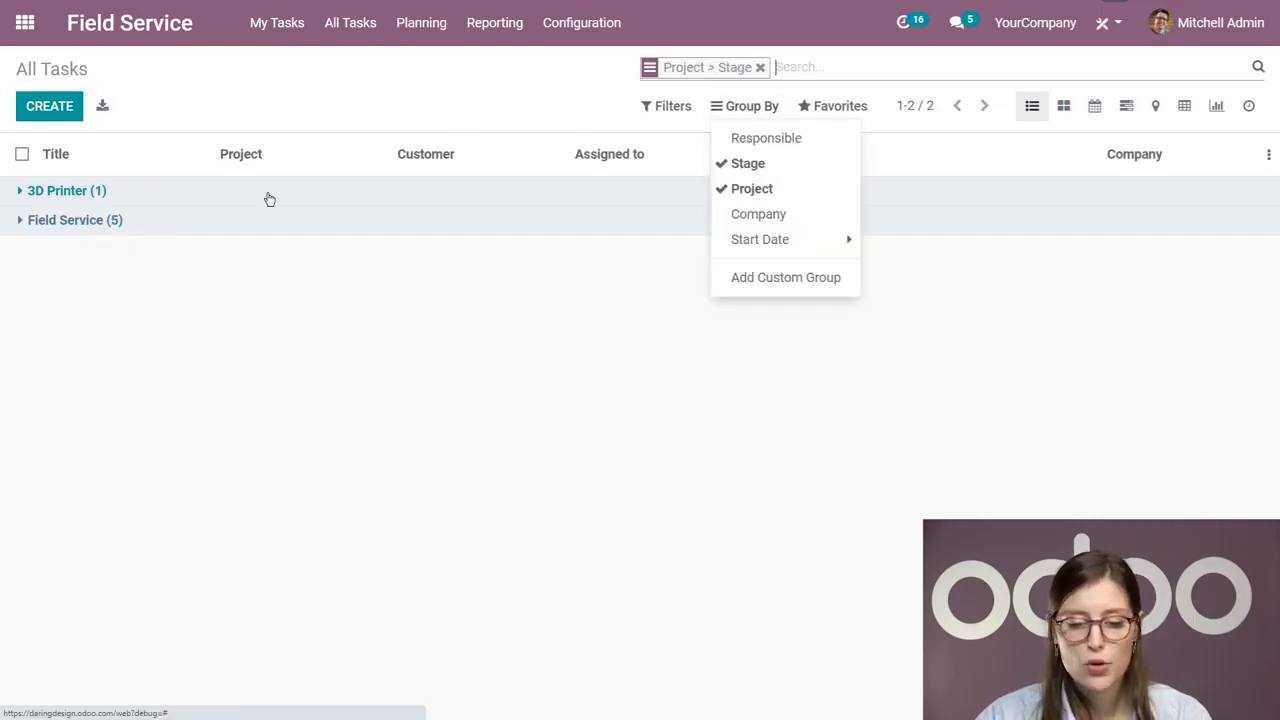
left_click(96, 219)
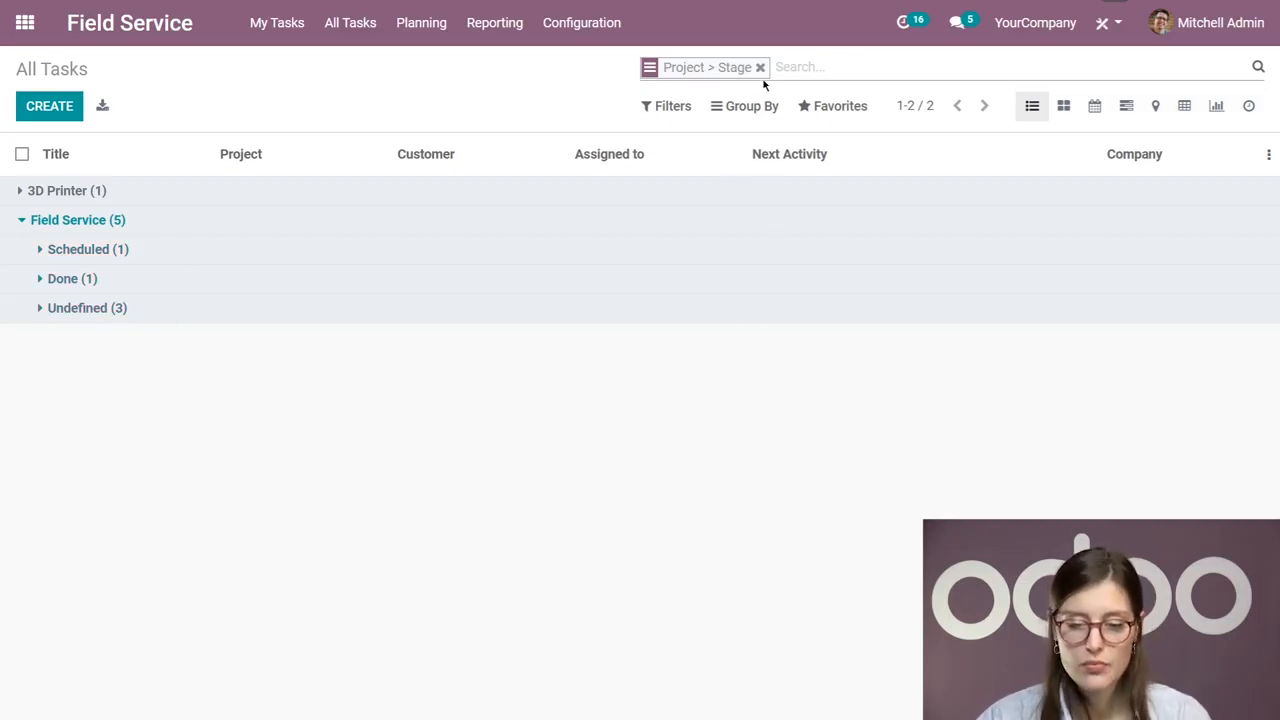
Step: Remove the Project > Stage grouping and filter all tasks with a custom filter where Tags contains "VIP"
left_click(674, 108)
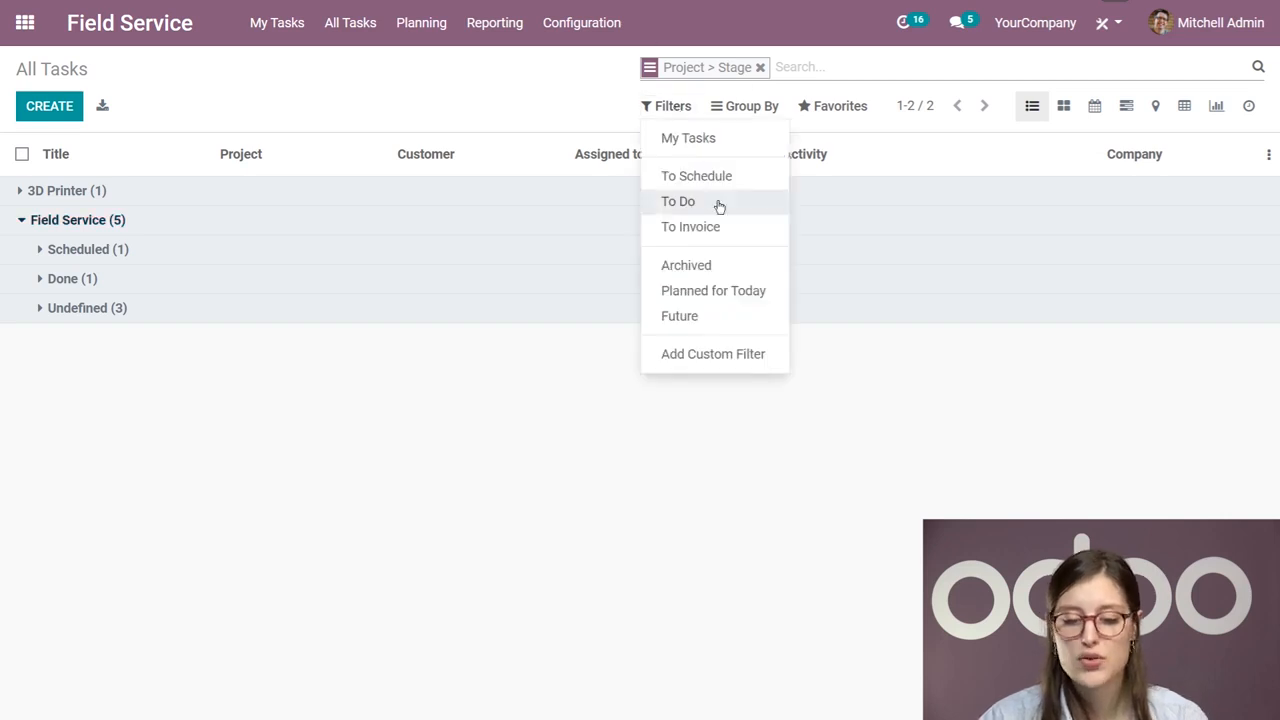
left_click(760, 67)
left_click(688, 112)
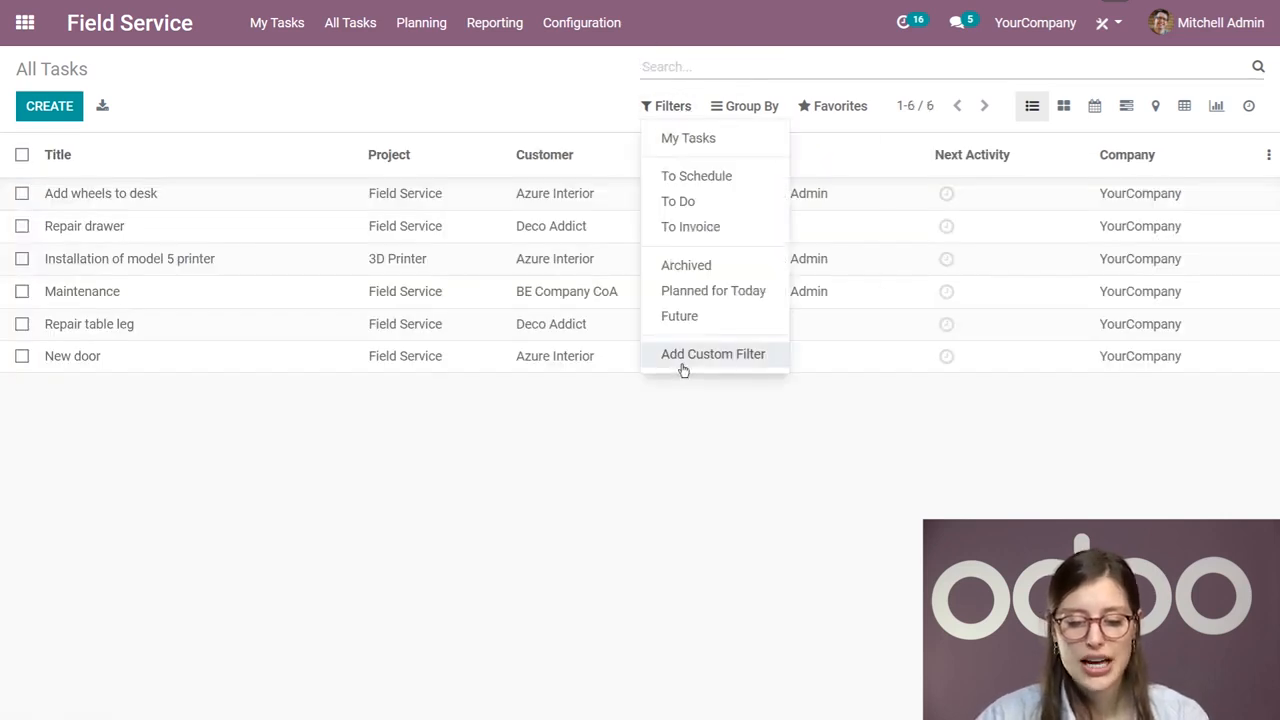
left_click(680, 366)
left_click(694, 380)
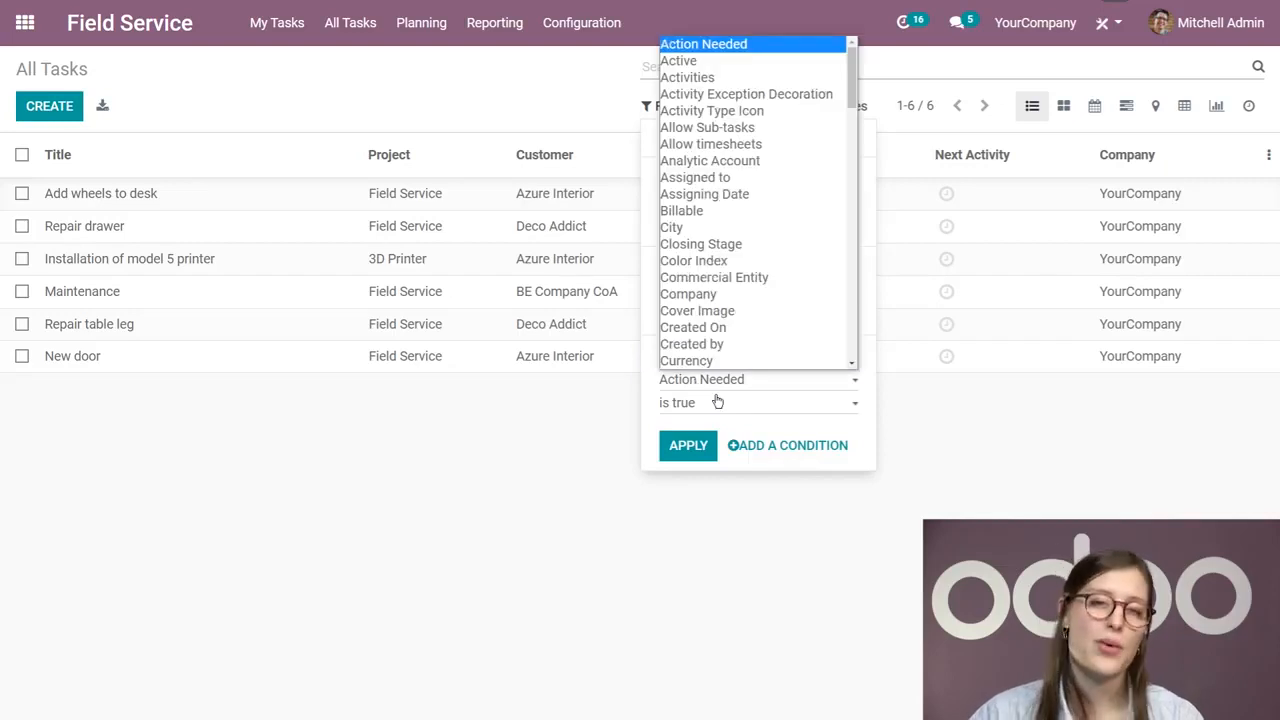
scroll(740, 310, "down", 15)
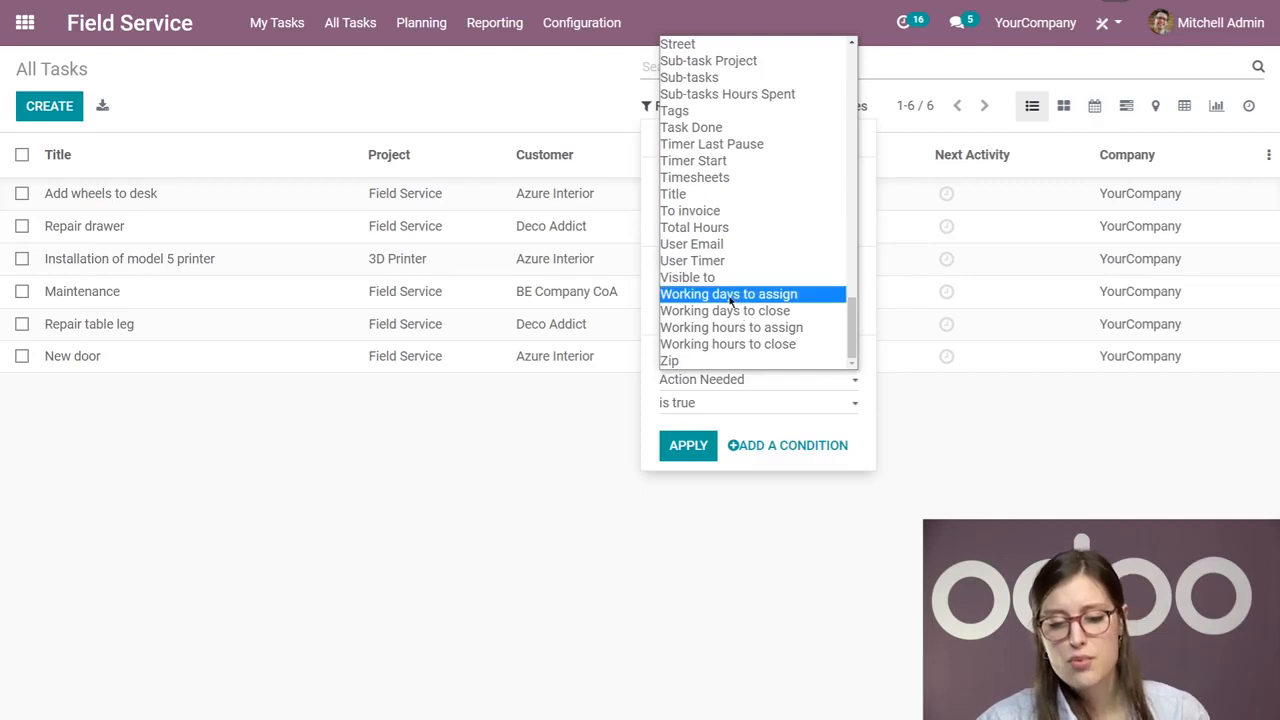
left_click(735, 112)
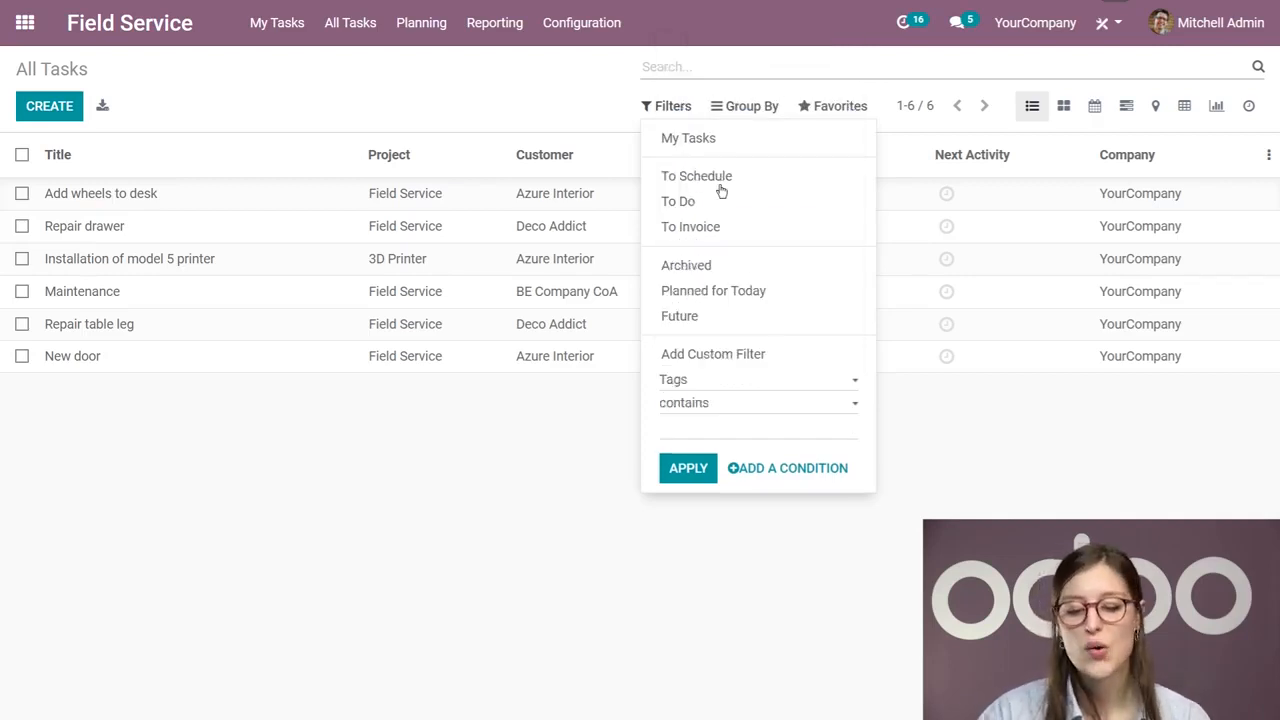
left_click(702, 421)
type("VIP")
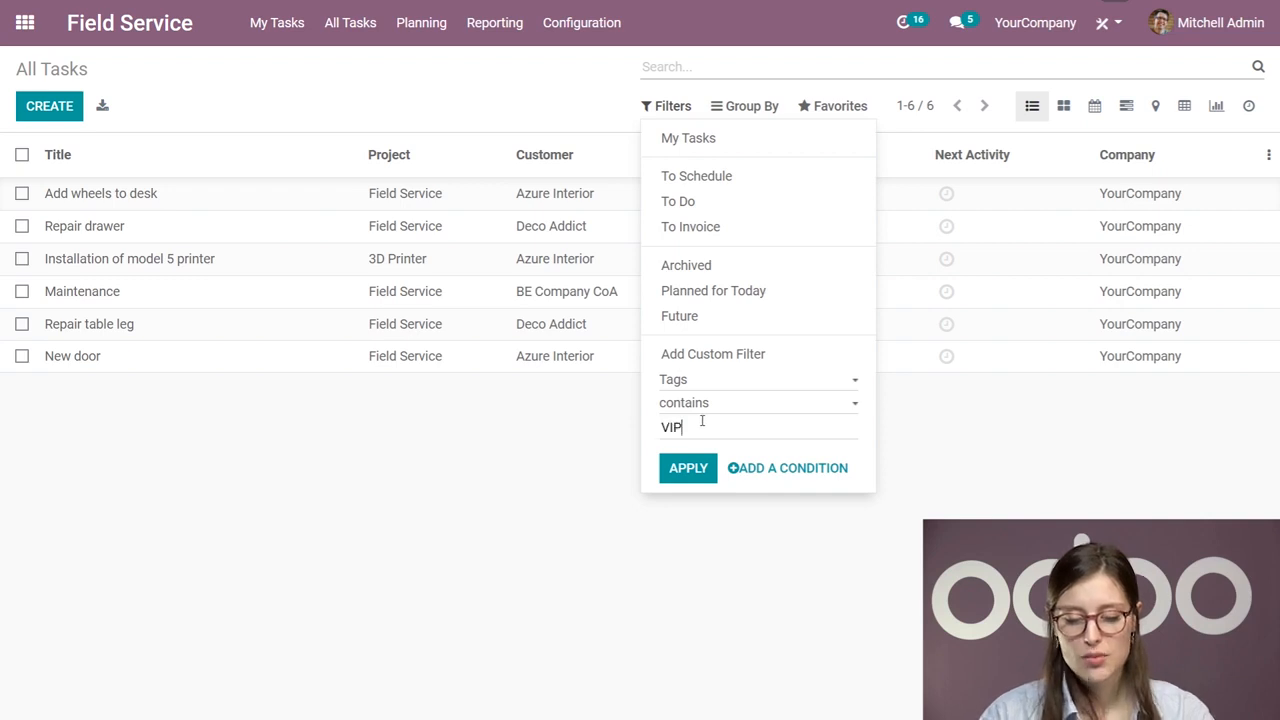
left_click(684, 467)
left_click(588, 528)
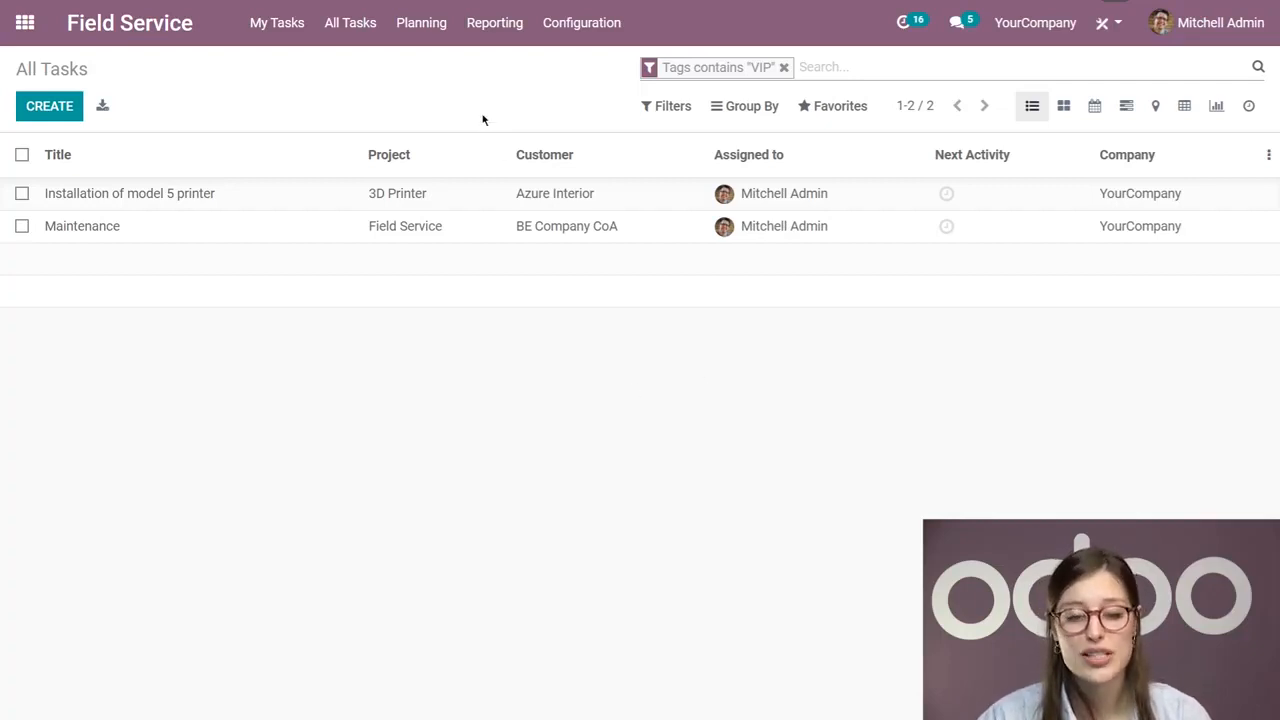
Step: Replace the VIP tag filter with the To Schedule filter, and open the dedicated To Schedule list of tasks
left_click(688, 107)
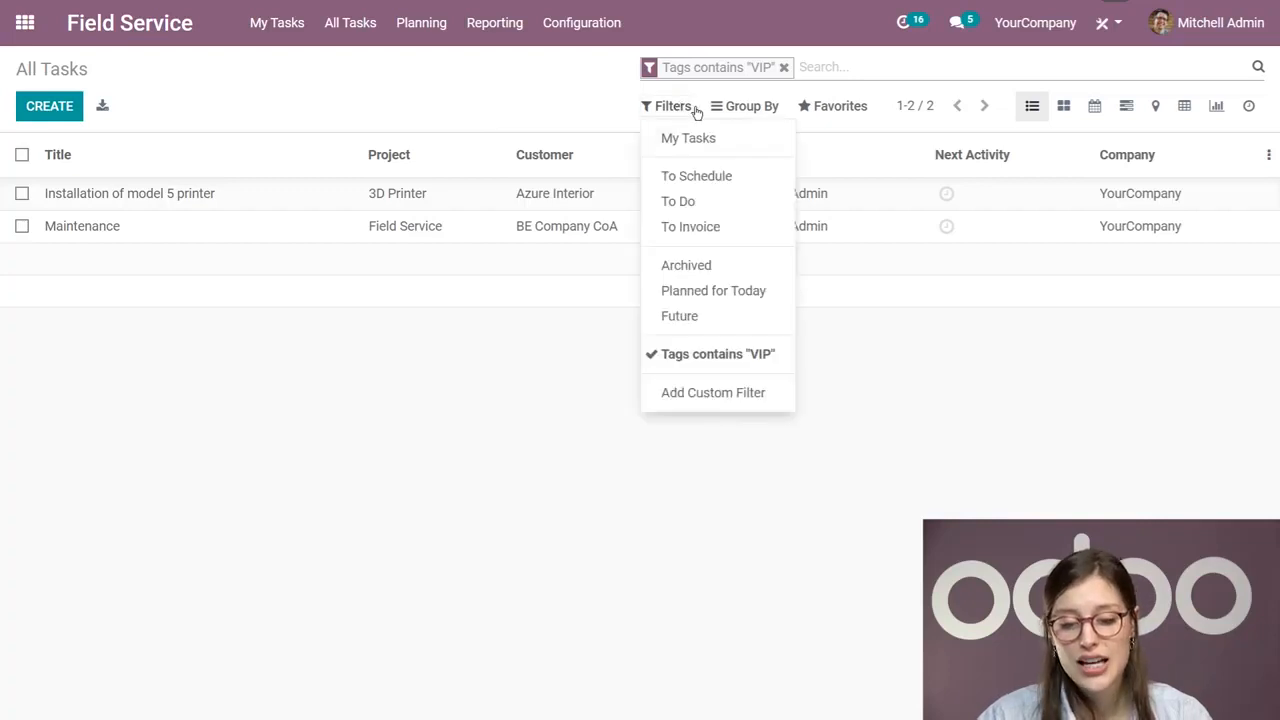
left_click(723, 176)
left_click(783, 67)
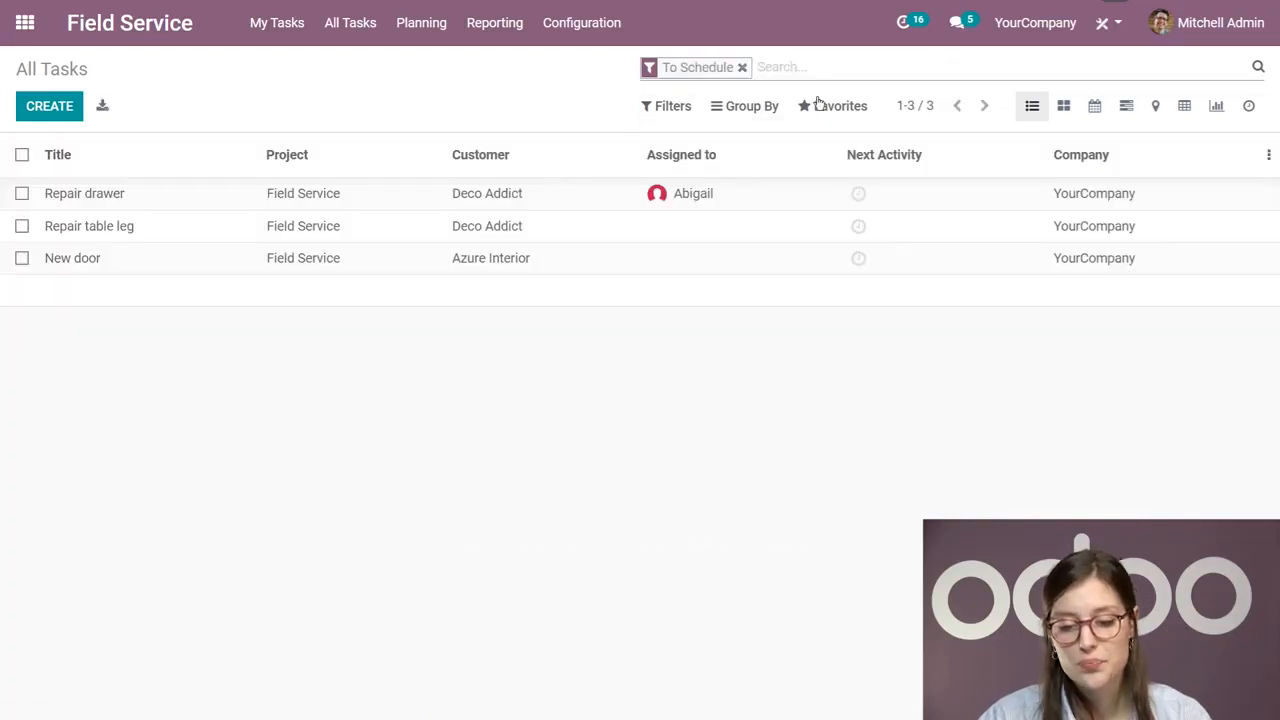
left_click(358, 25)
left_click(366, 88)
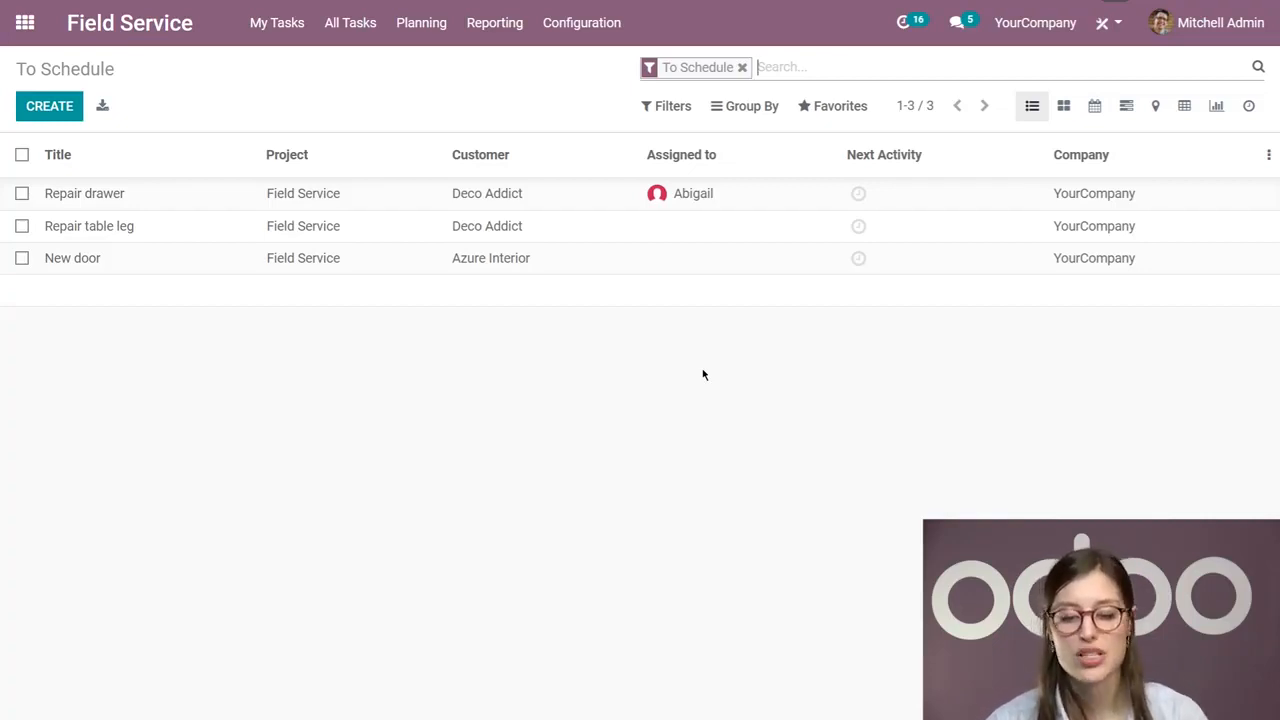
Step: Set the Repair drawer task's planned date to 02/15/2021 18:24:11 for both start and end, save it, and return to the To Schedule list
left_click(743, 197)
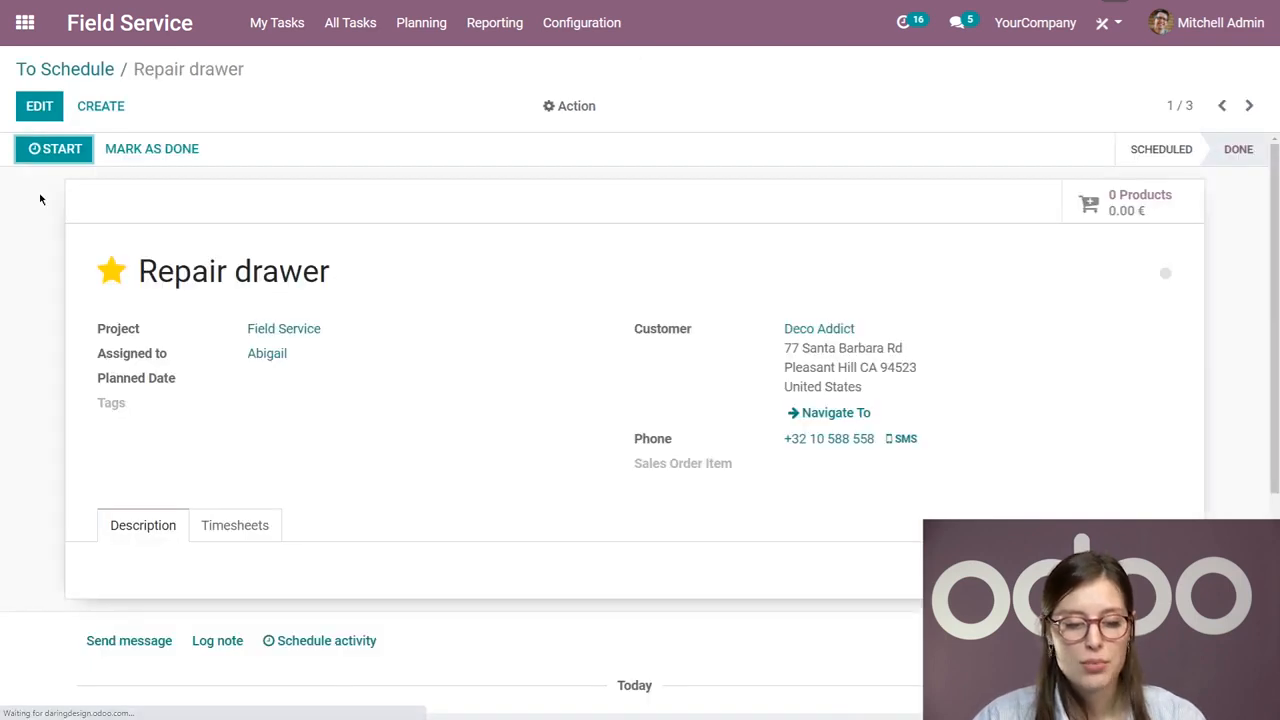
left_click(38, 110)
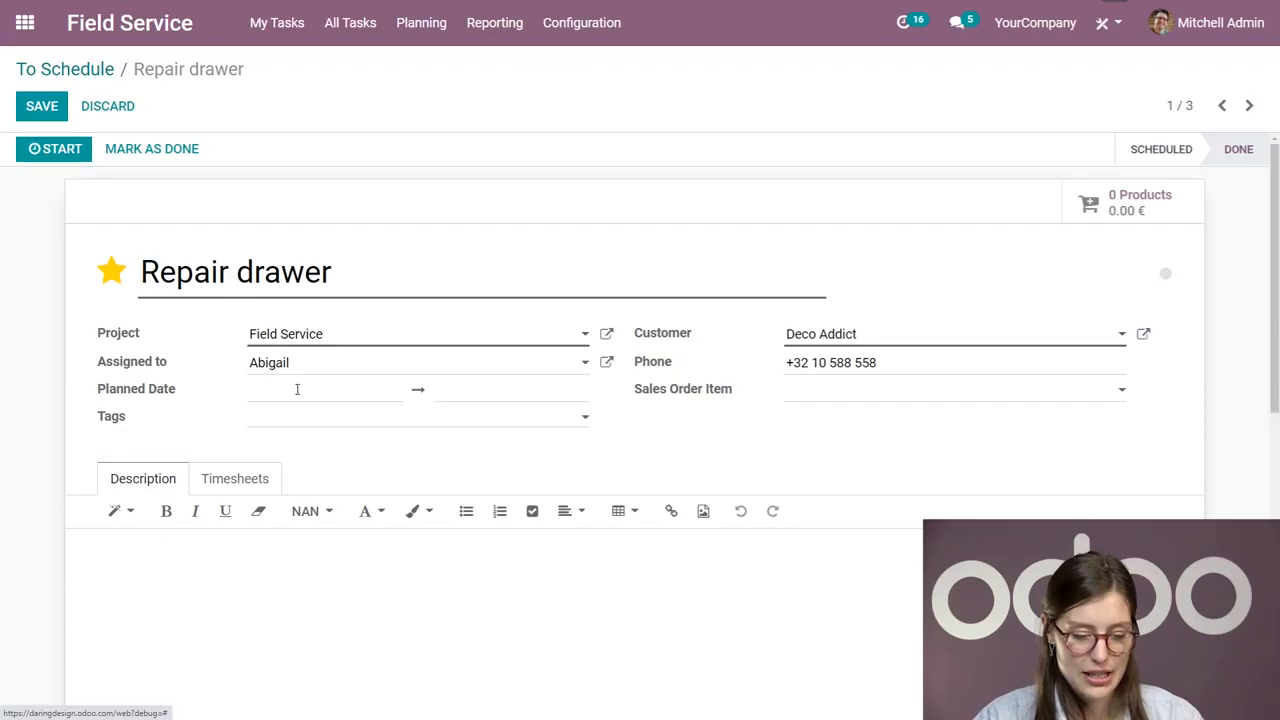
left_click(297, 389)
left_click(692, 352)
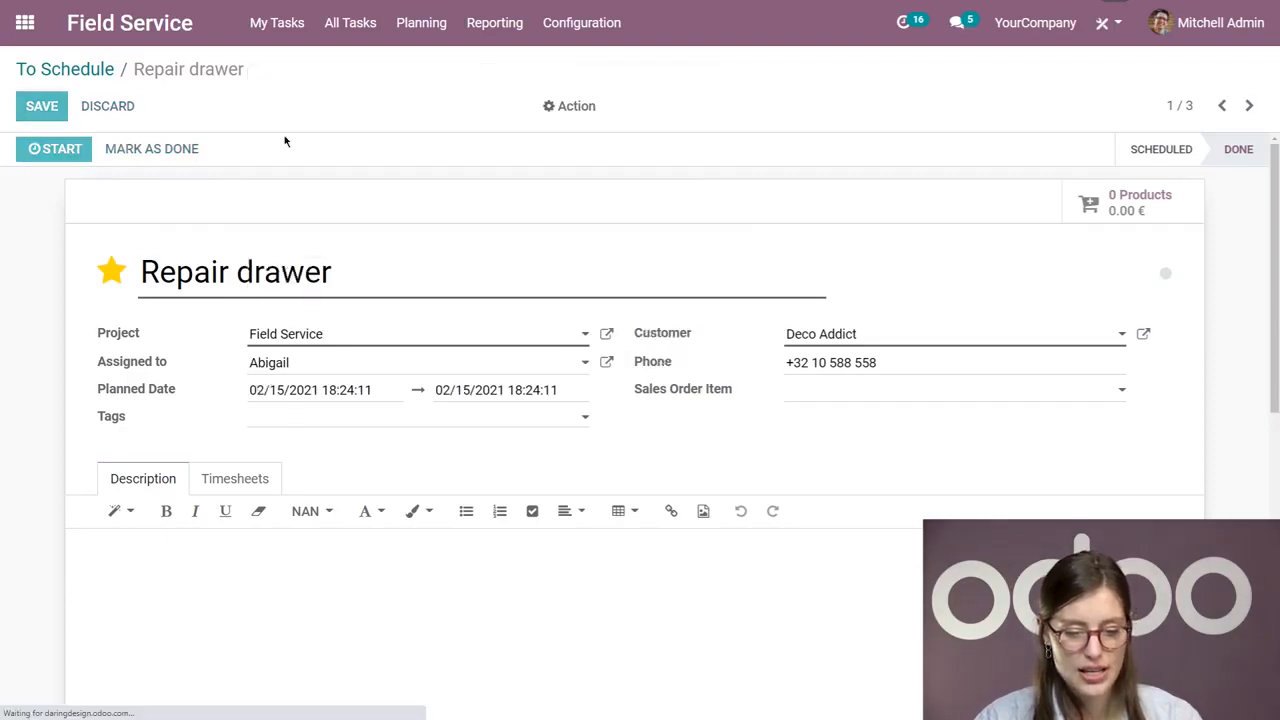
left_click(42, 106)
left_click(34, 66)
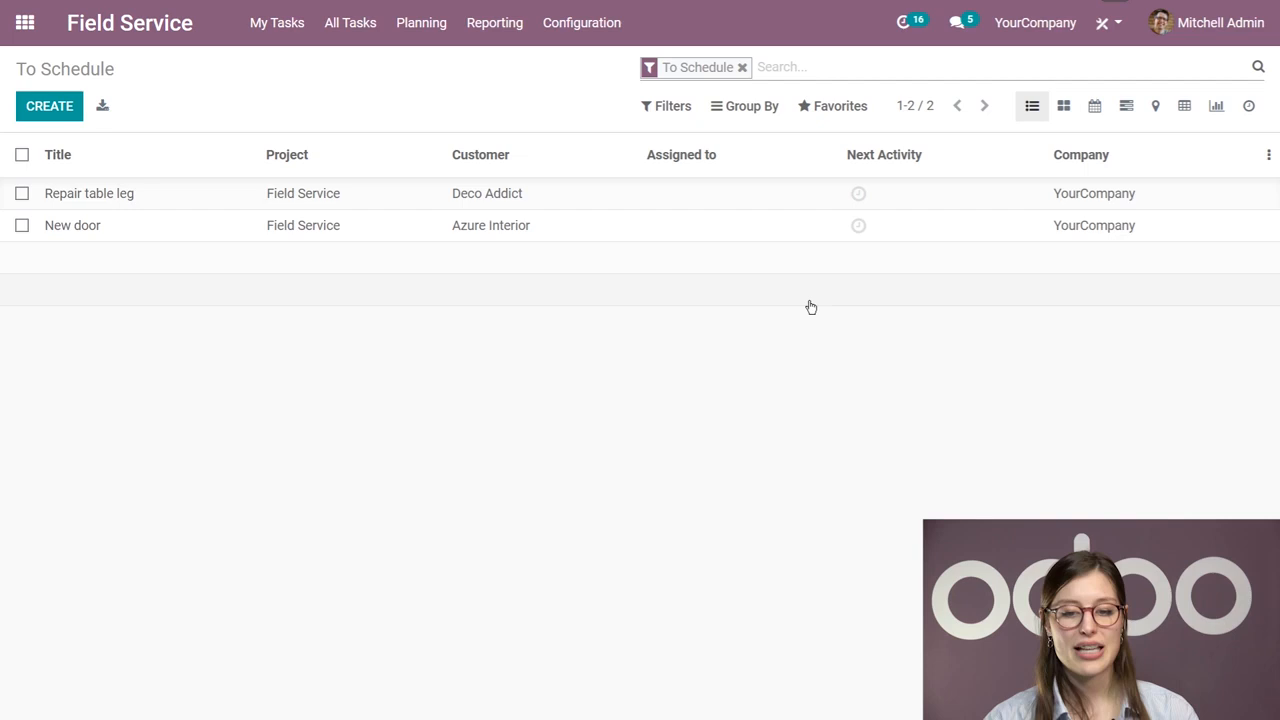
Step: Plan the Repair table leg task for 02/18/2021 from 18:00 to 18:25, save it, and return to the To Schedule list
left_click(655, 203)
left_click(40, 108)
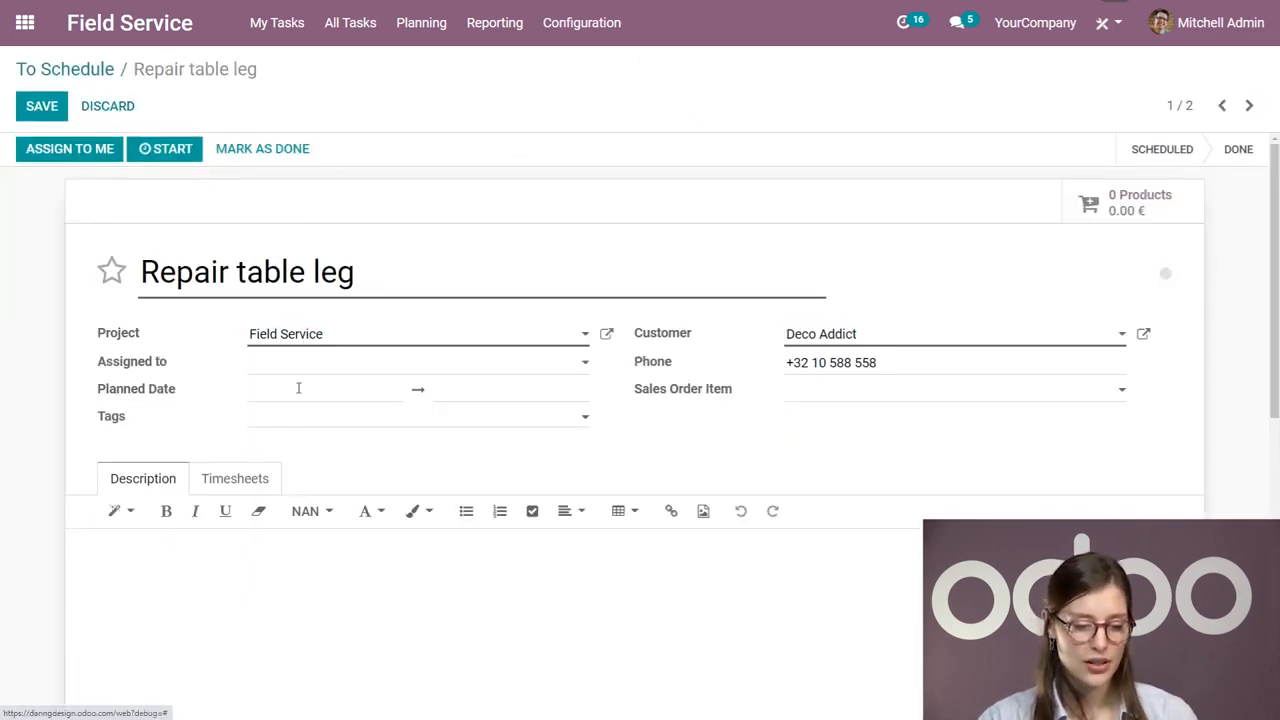
left_click(299, 398)
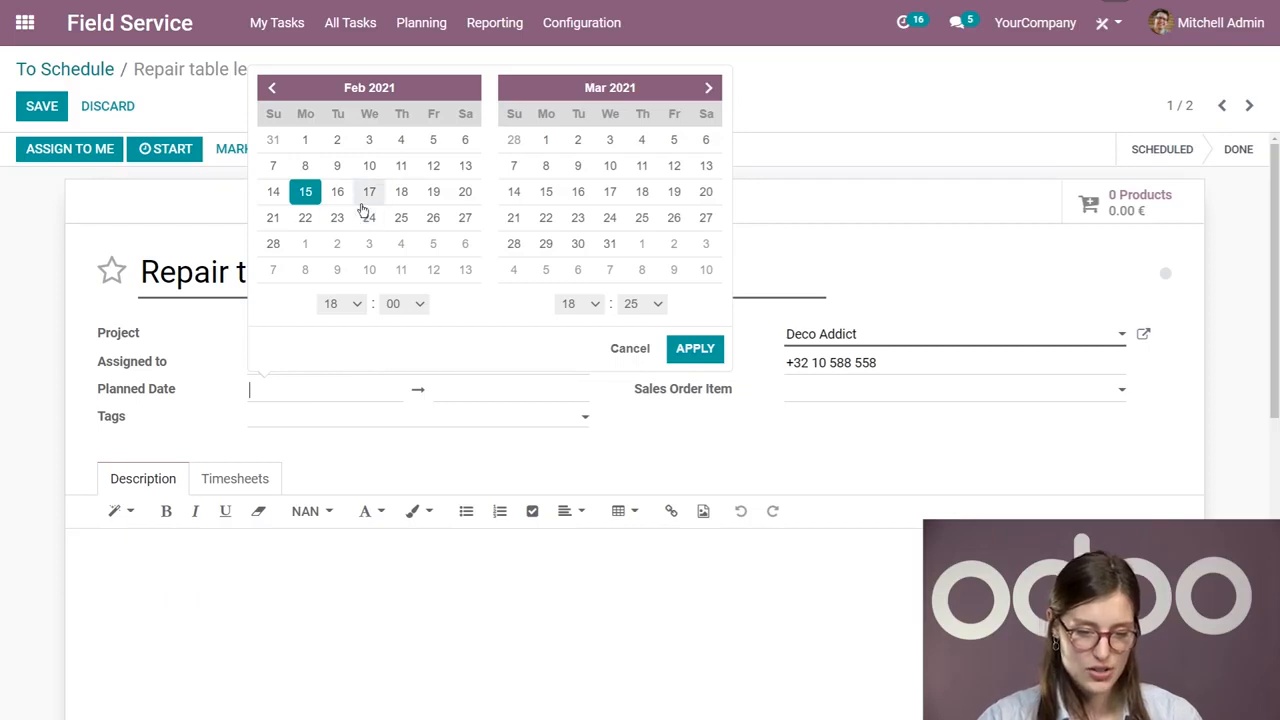
left_click(401, 191)
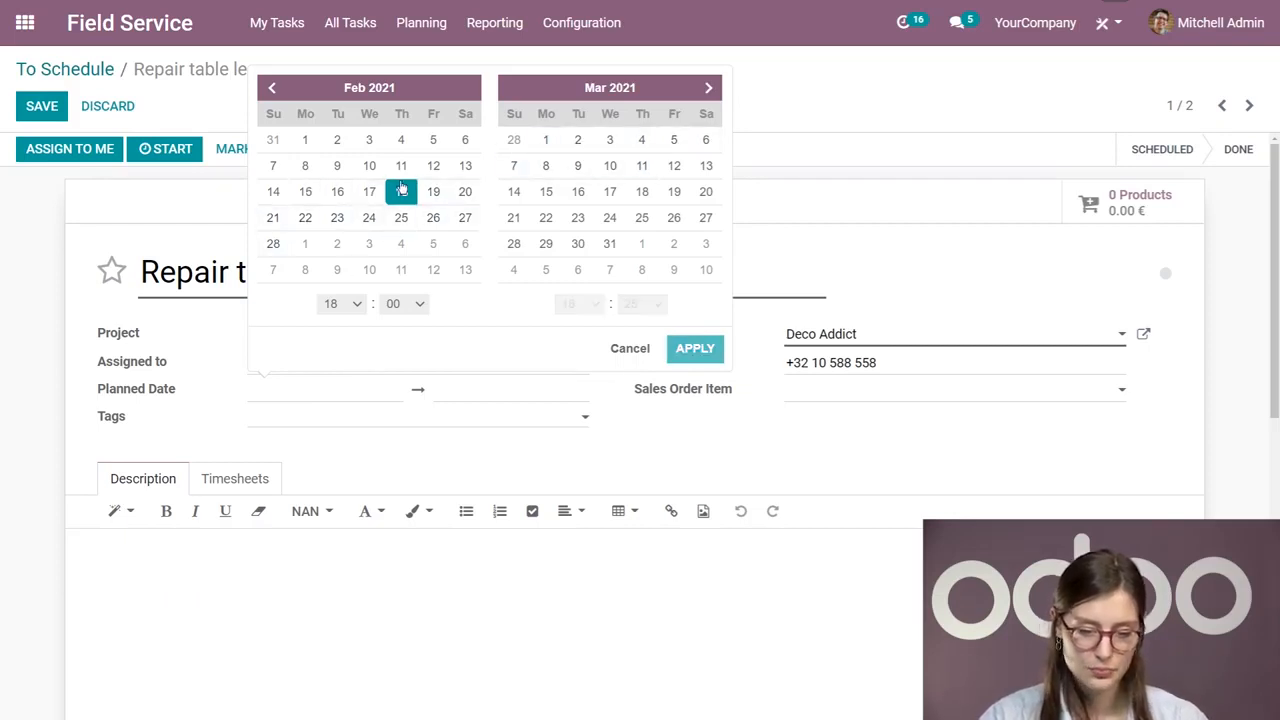
left_click(698, 349)
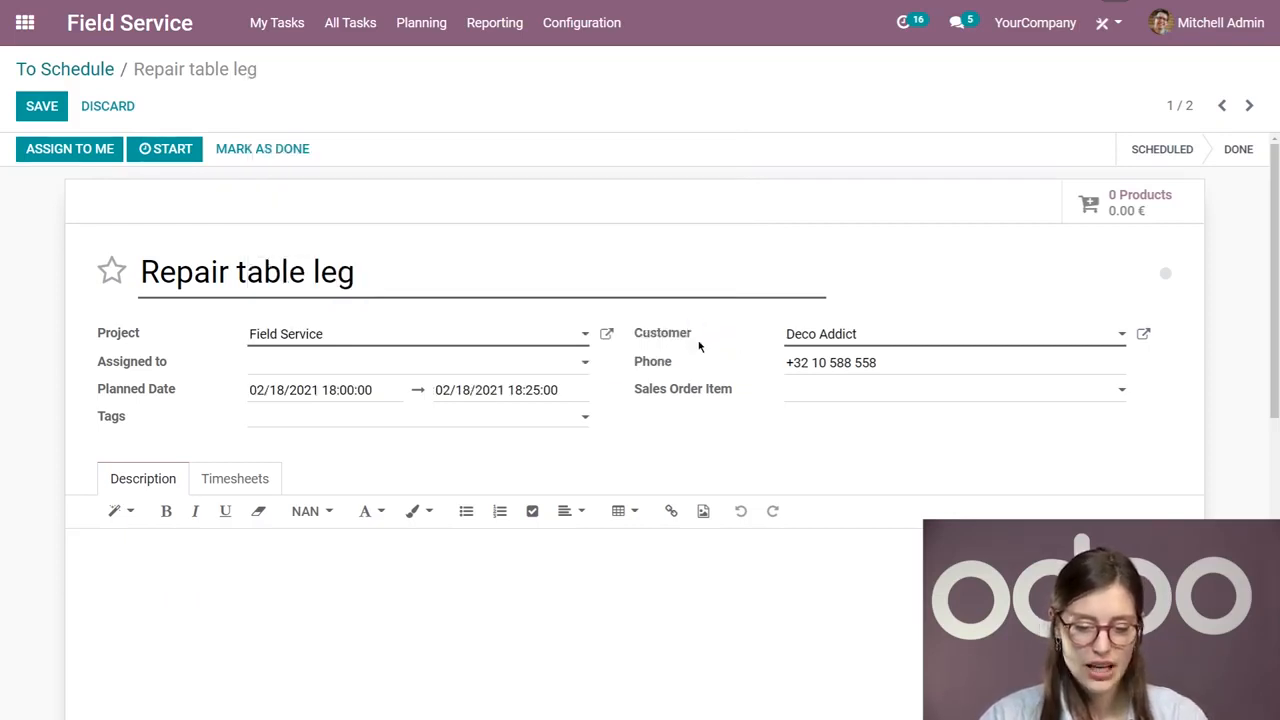
left_click(32, 104)
left_click(56, 68)
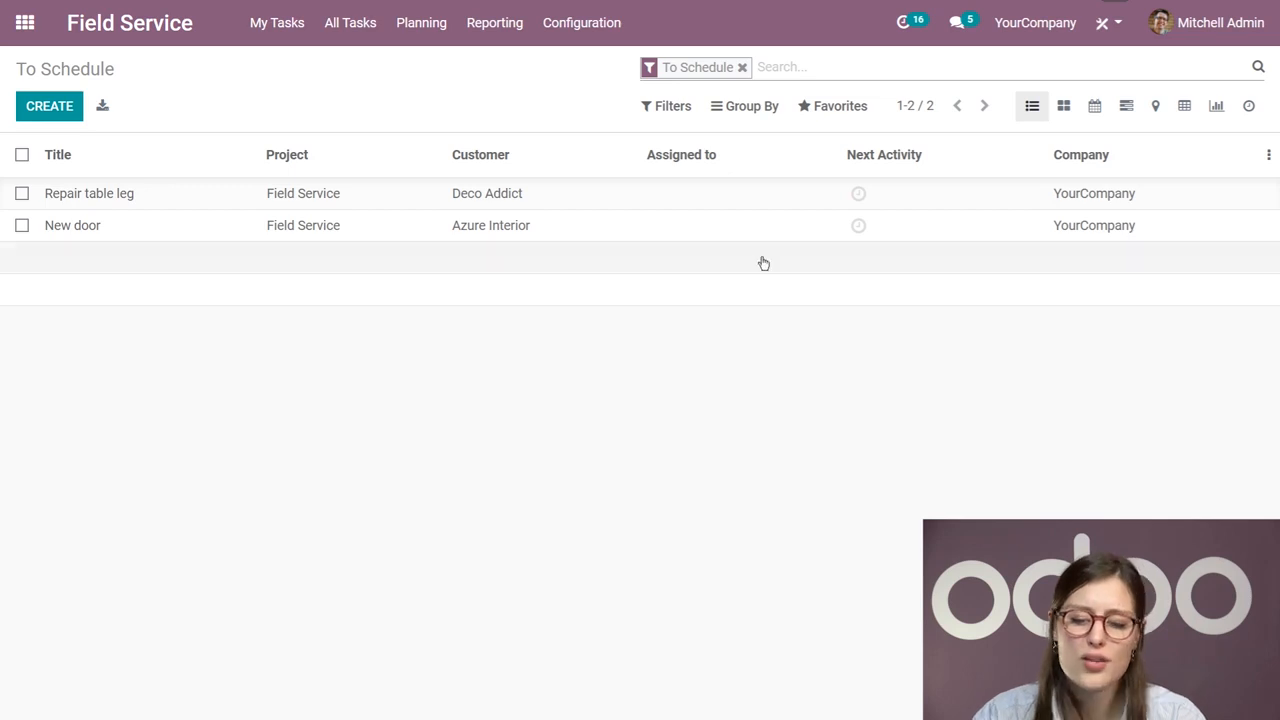
Step: Assign the Repair table leg task to the Repair drawer task's technician, save it, and return to the To Schedule list
left_click(725, 195)
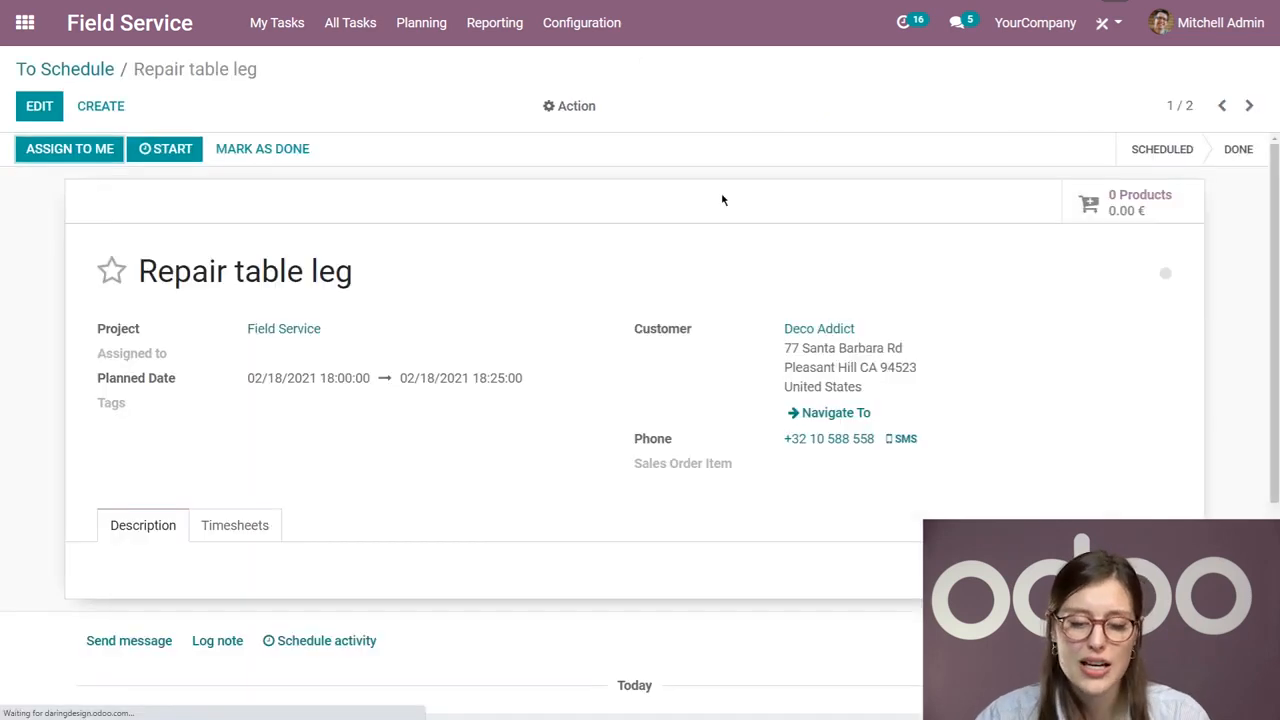
left_click(44, 110)
left_click(294, 370)
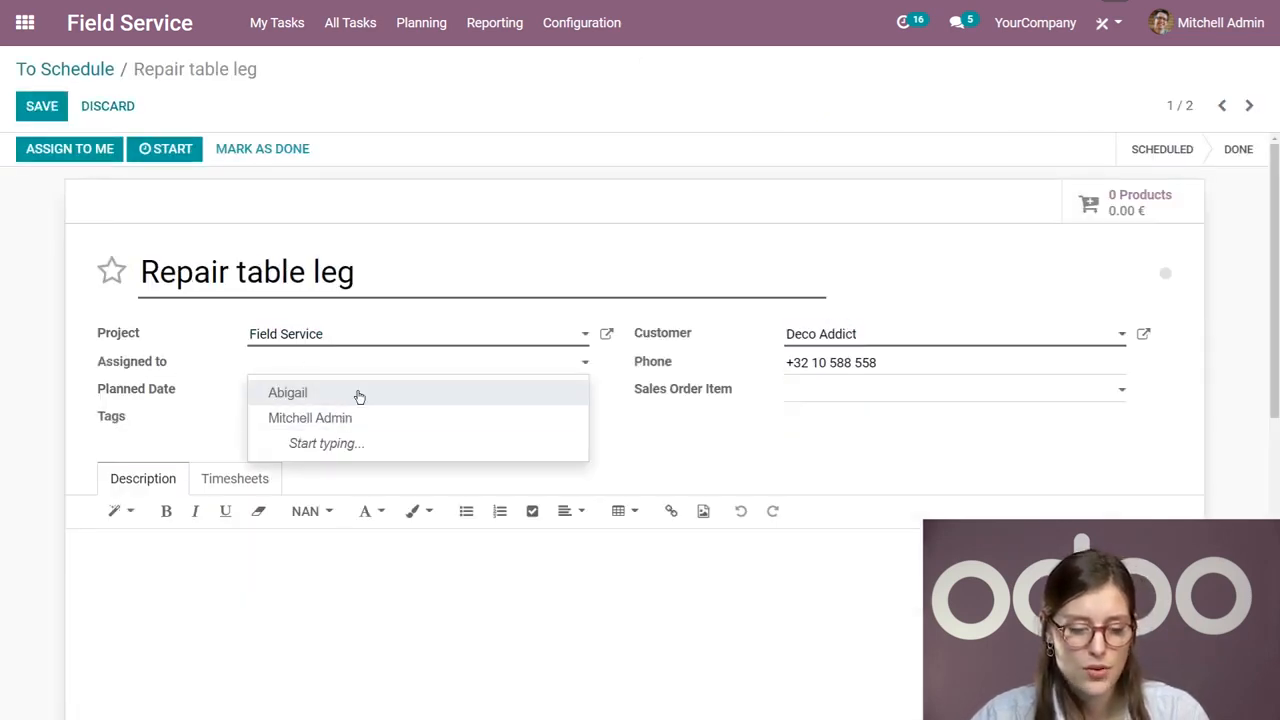
left_click(360, 392)
left_click(36, 107)
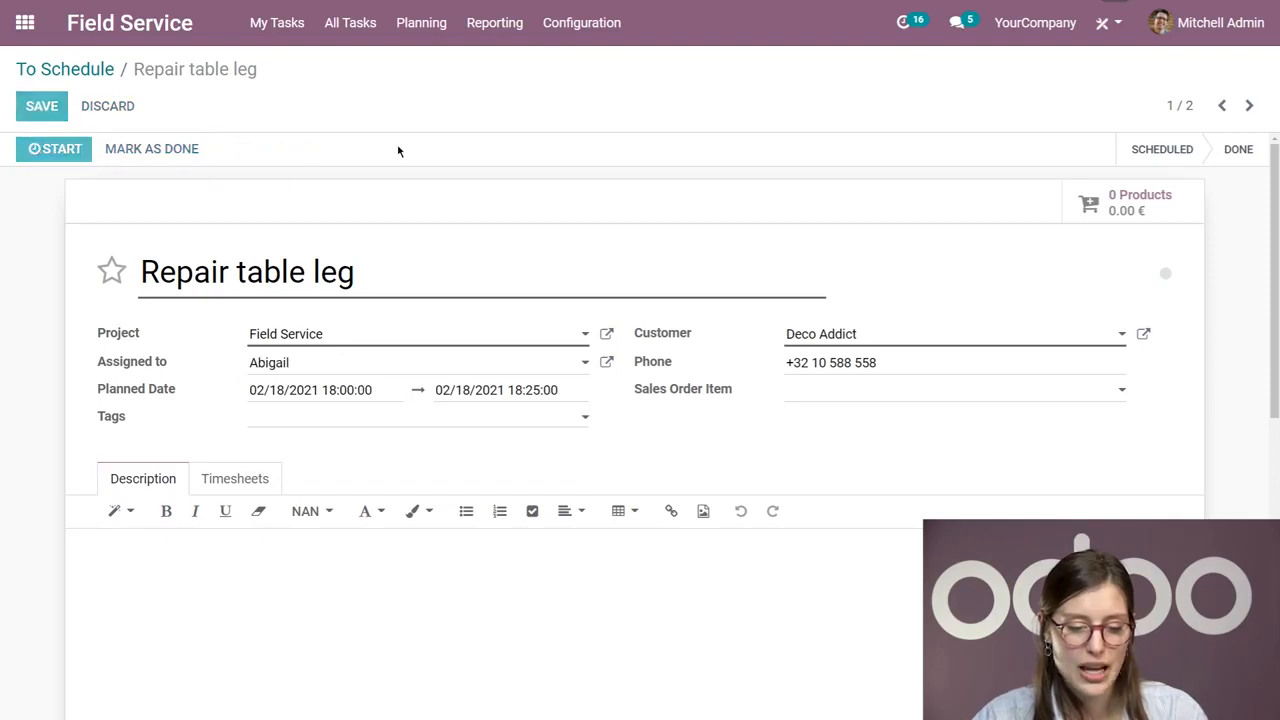
left_click(86, 64)
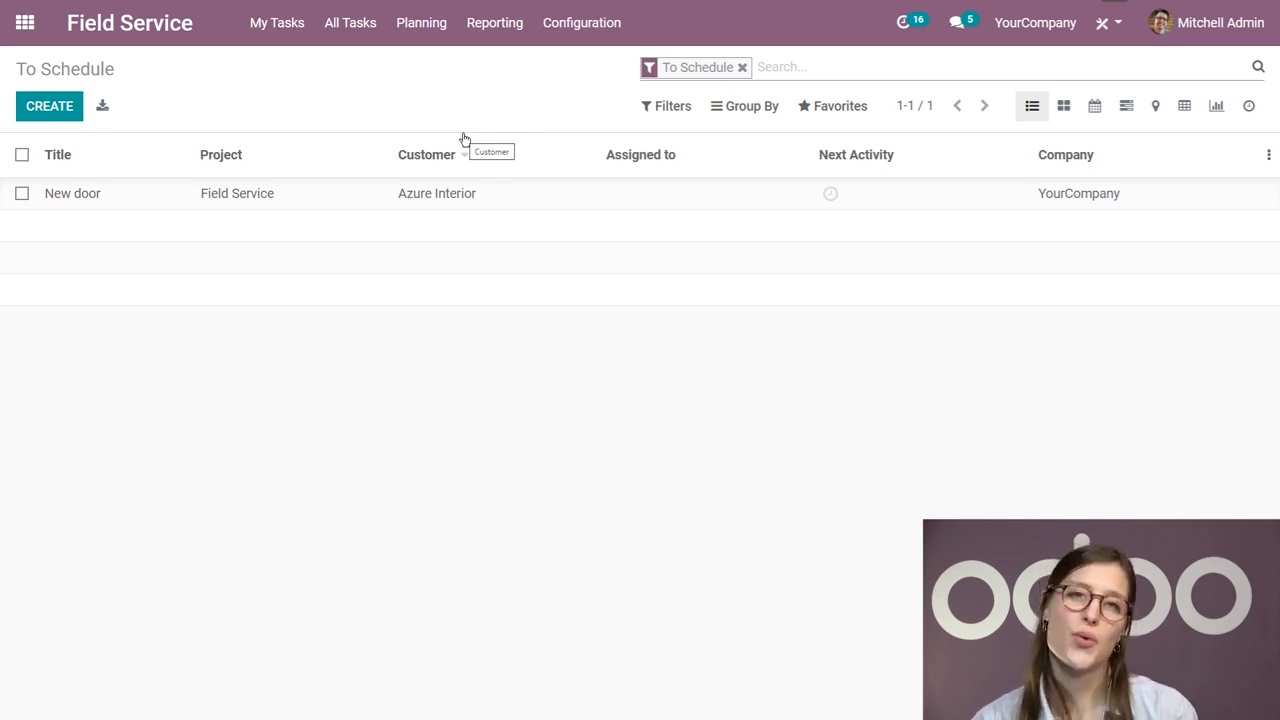
Step: View the weekly planning by project and switch to the planning by user
left_click(420, 26)
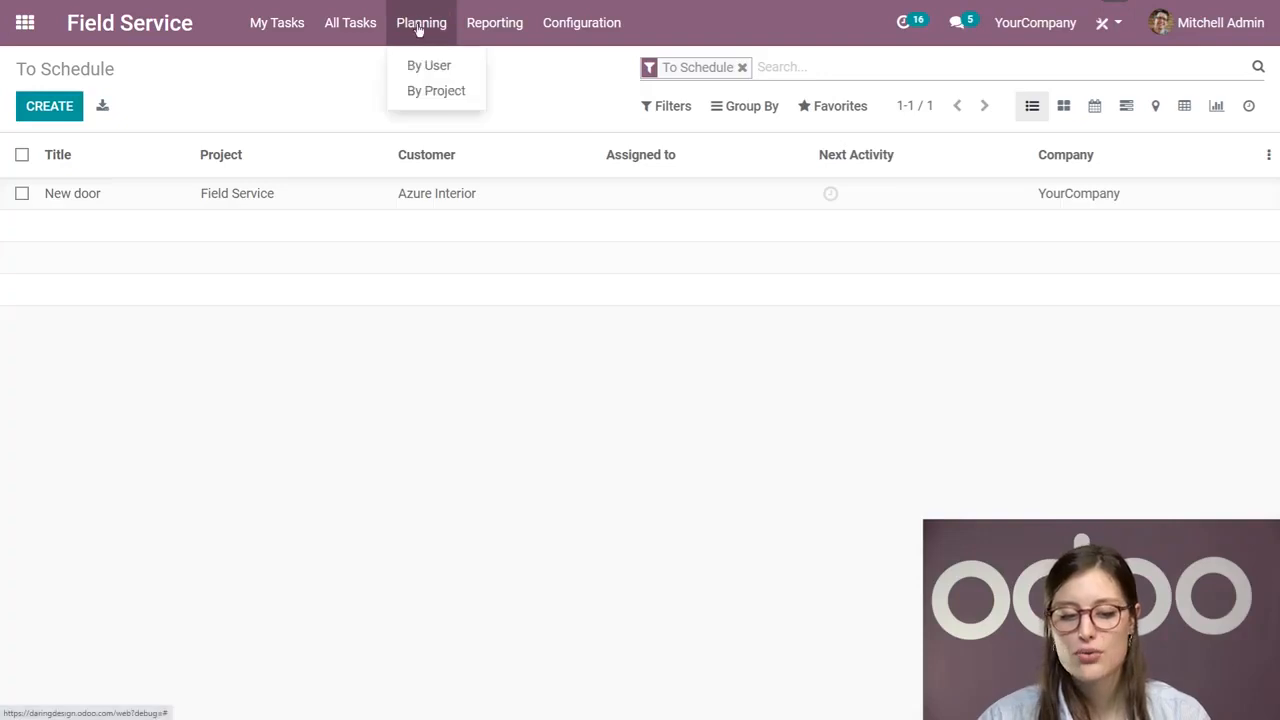
left_click(435, 90)
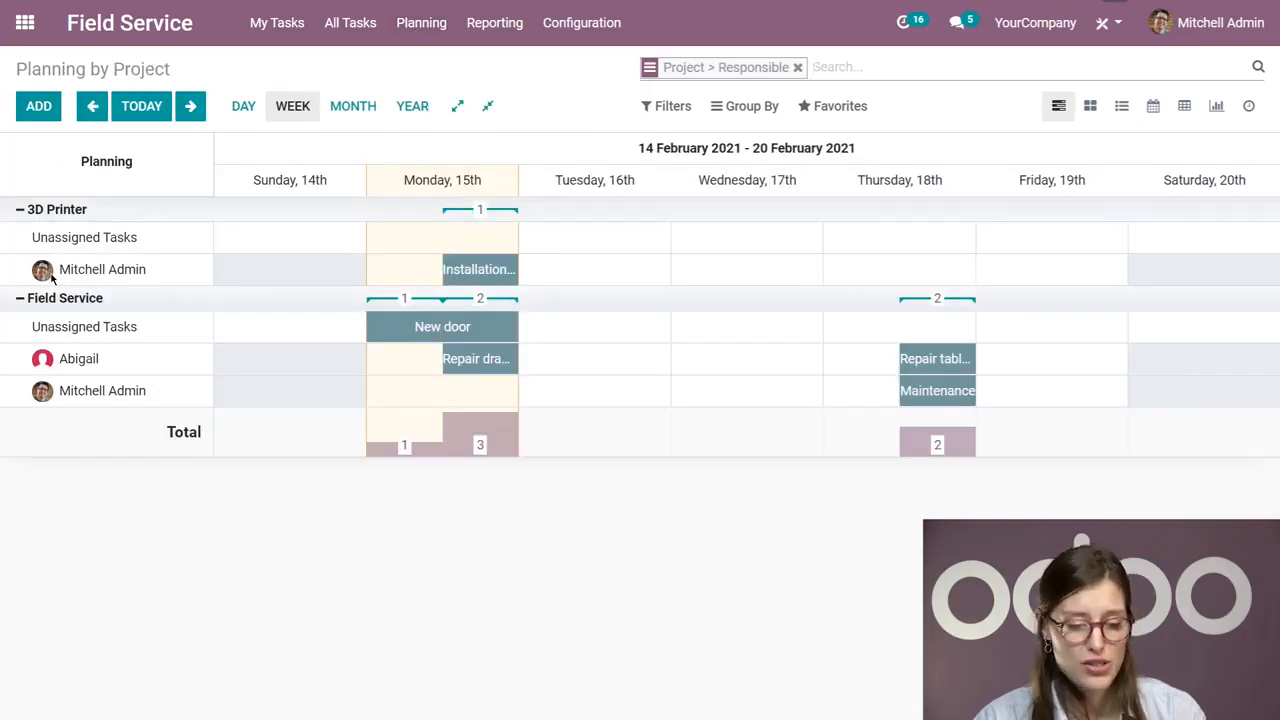
left_click(425, 22)
left_click(440, 66)
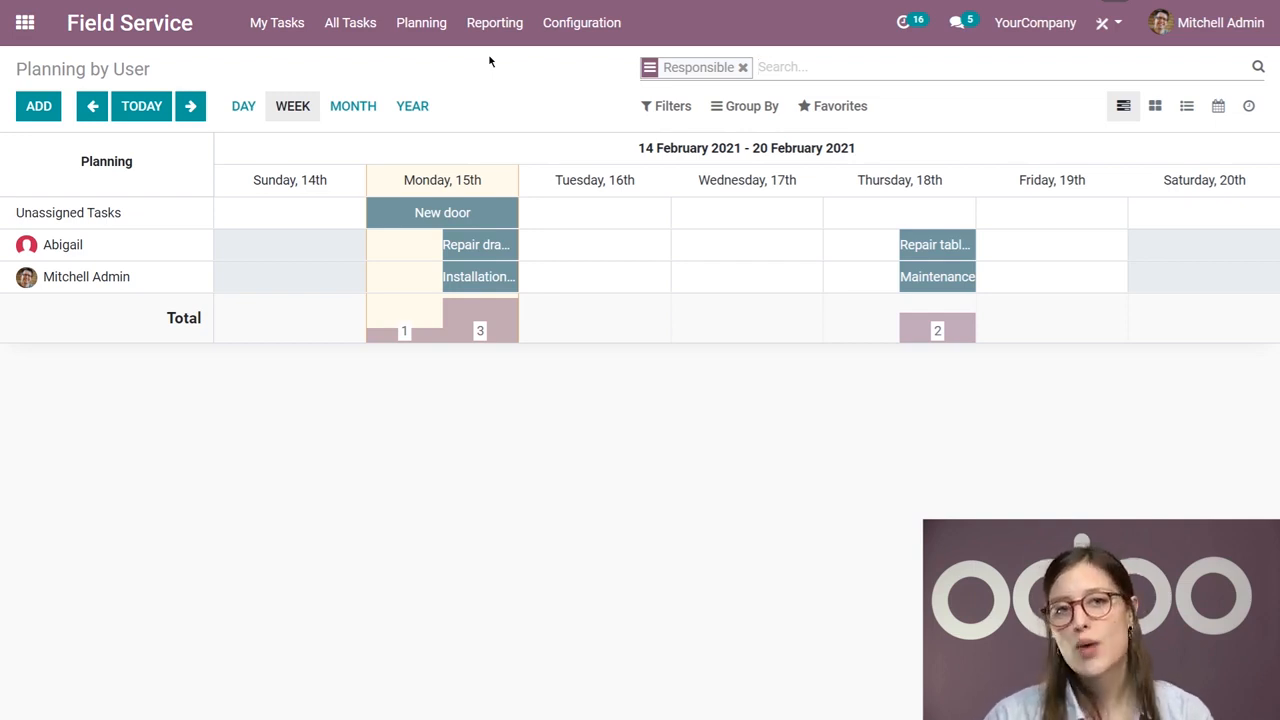
Step: Reschedule the unassigned New door task to Tuesday, 16th and assign it to the technician handling the Repair drawer task
mouse_move(388, 218)
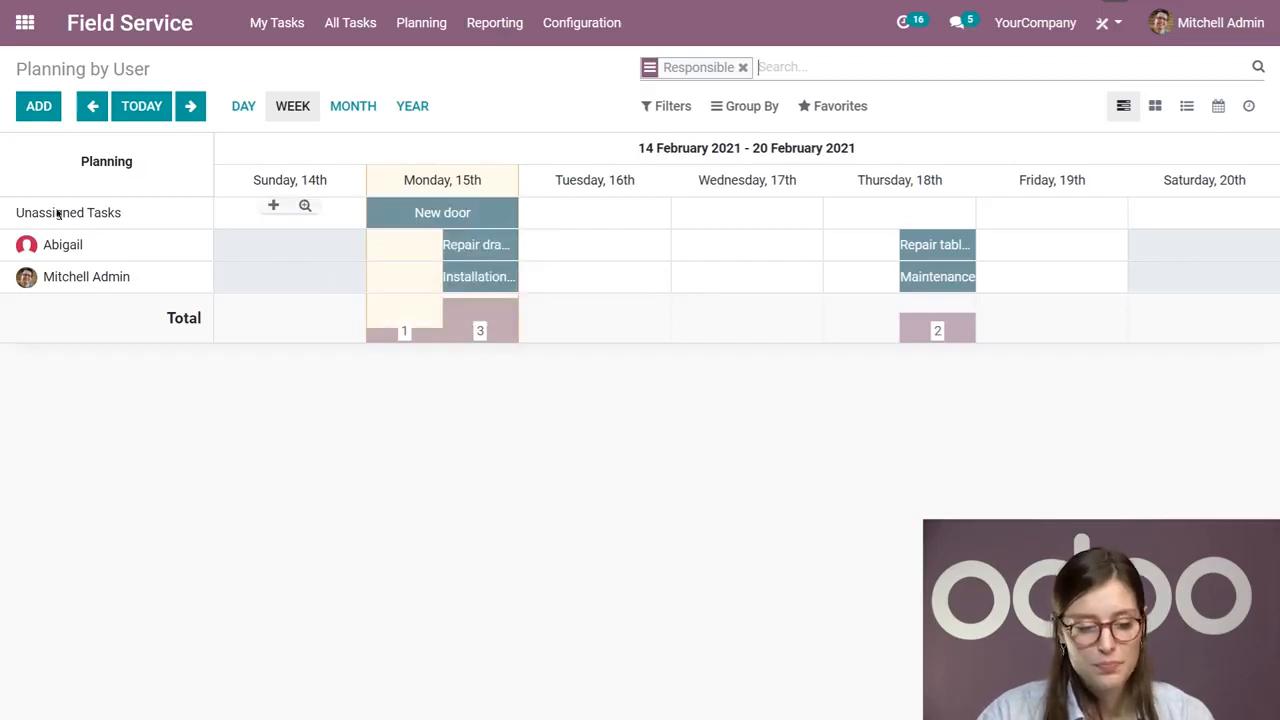
left_click_drag(399, 214, 556, 240)
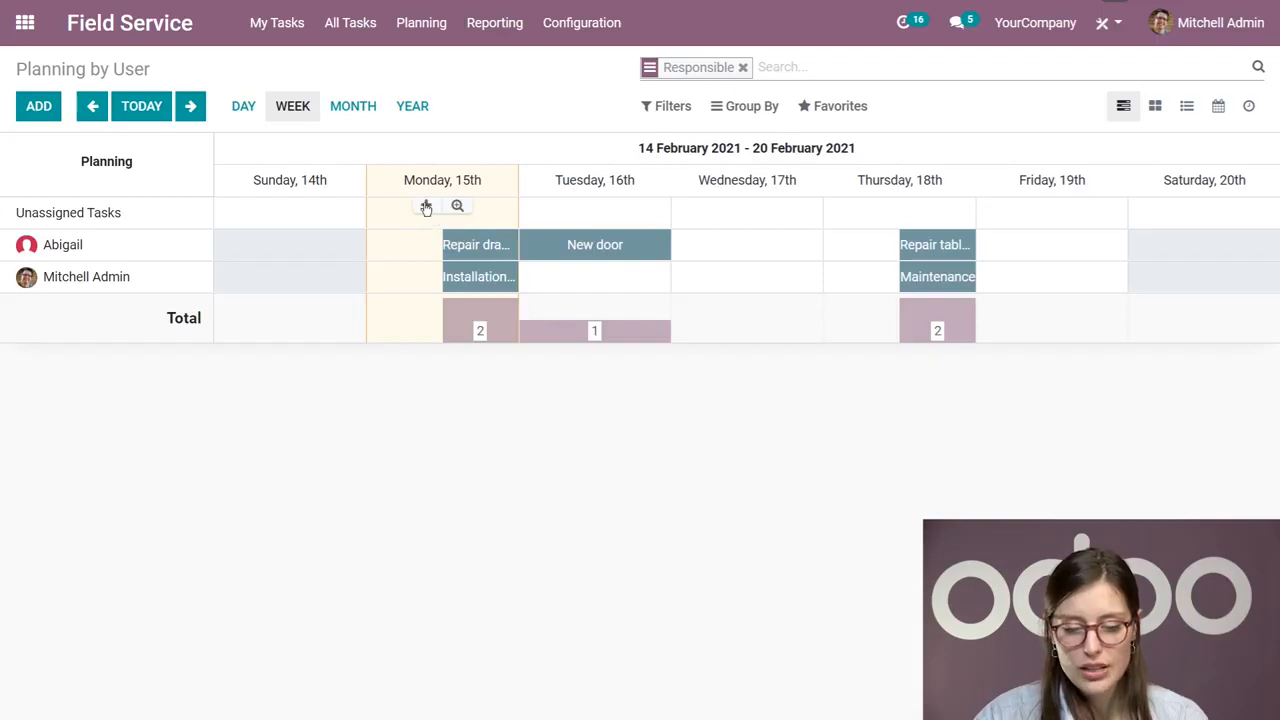
Step: Open a blank task form from the planning and another from the administrator's Wednesday, 17th cell, discarding both
left_click(45, 110)
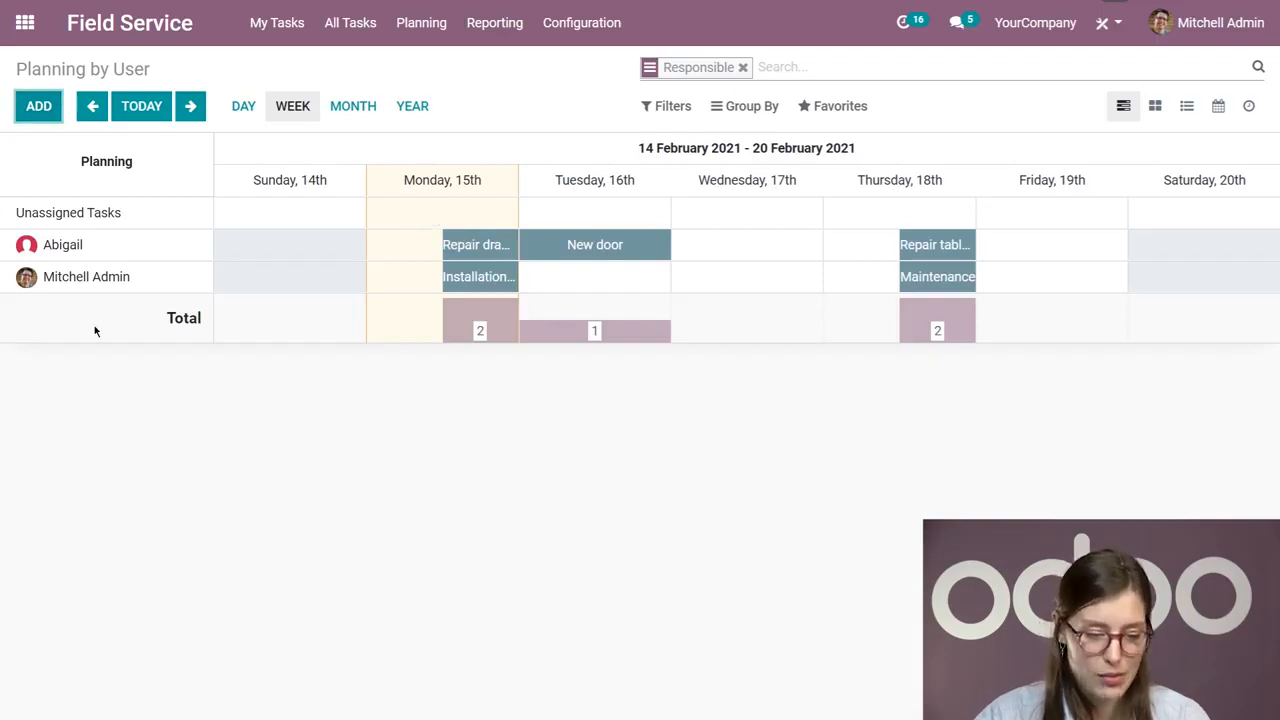
left_click(428, 672)
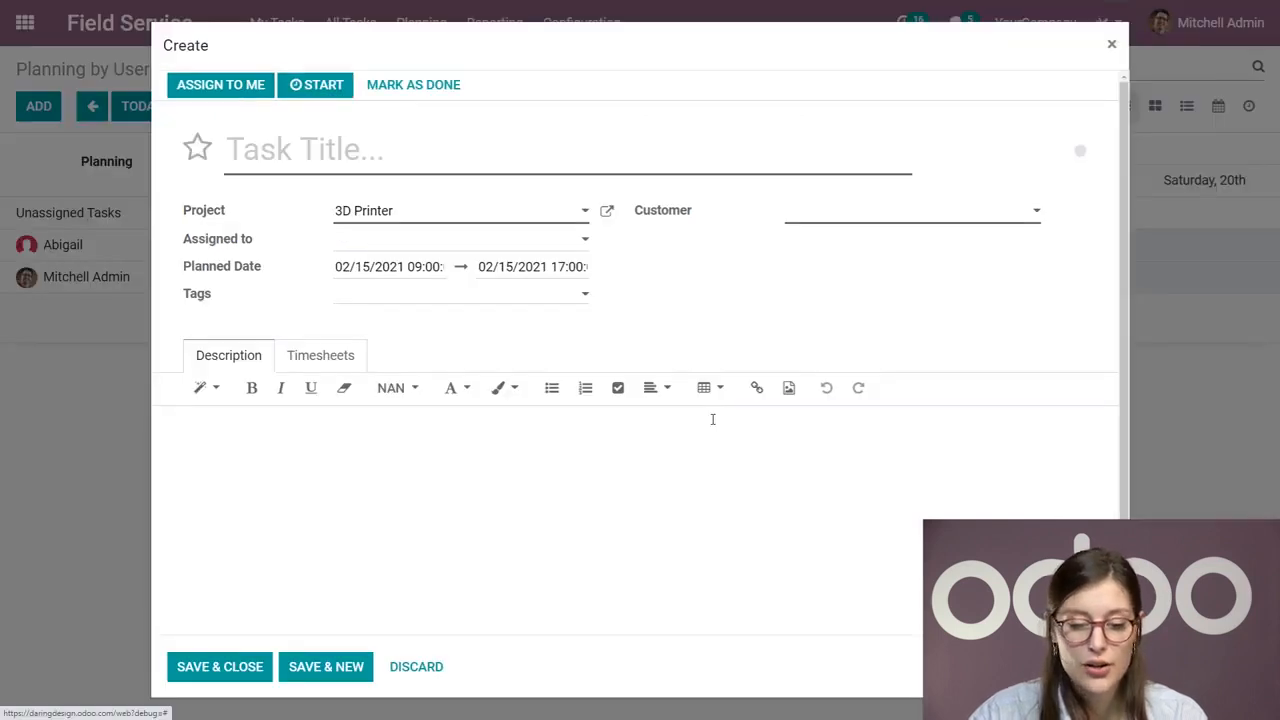
left_click(430, 668)
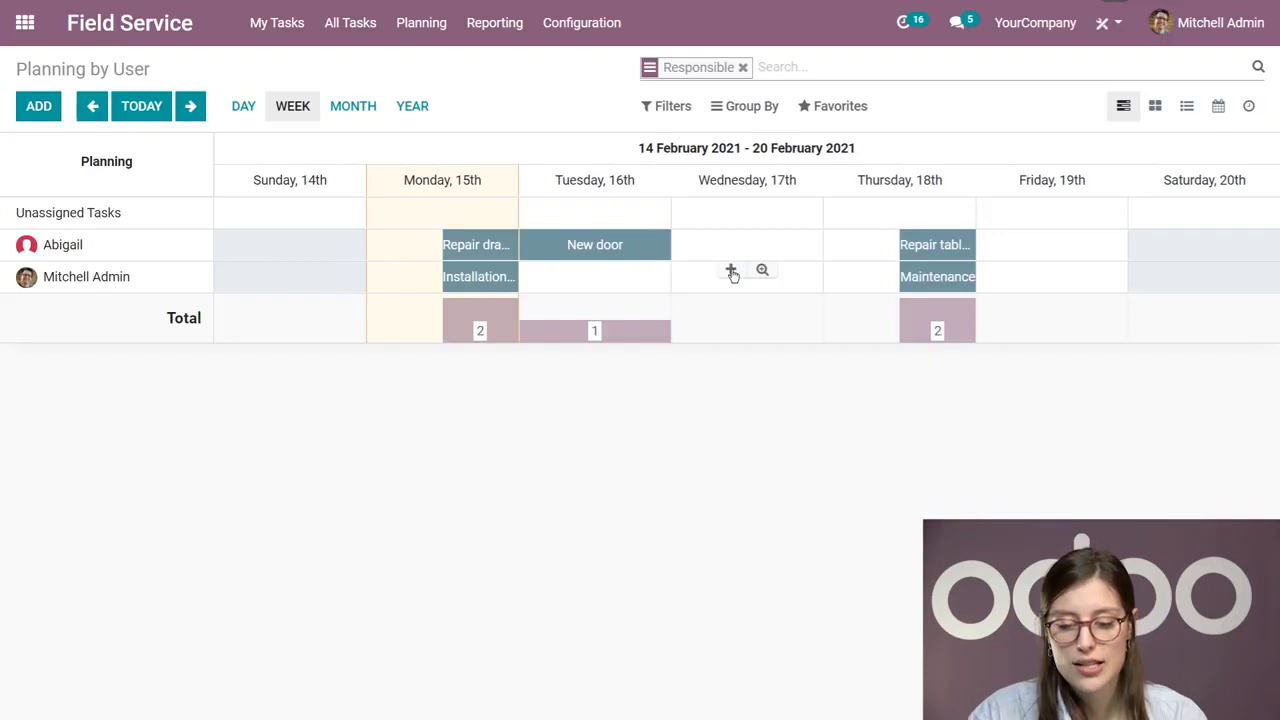
left_click(731, 271)
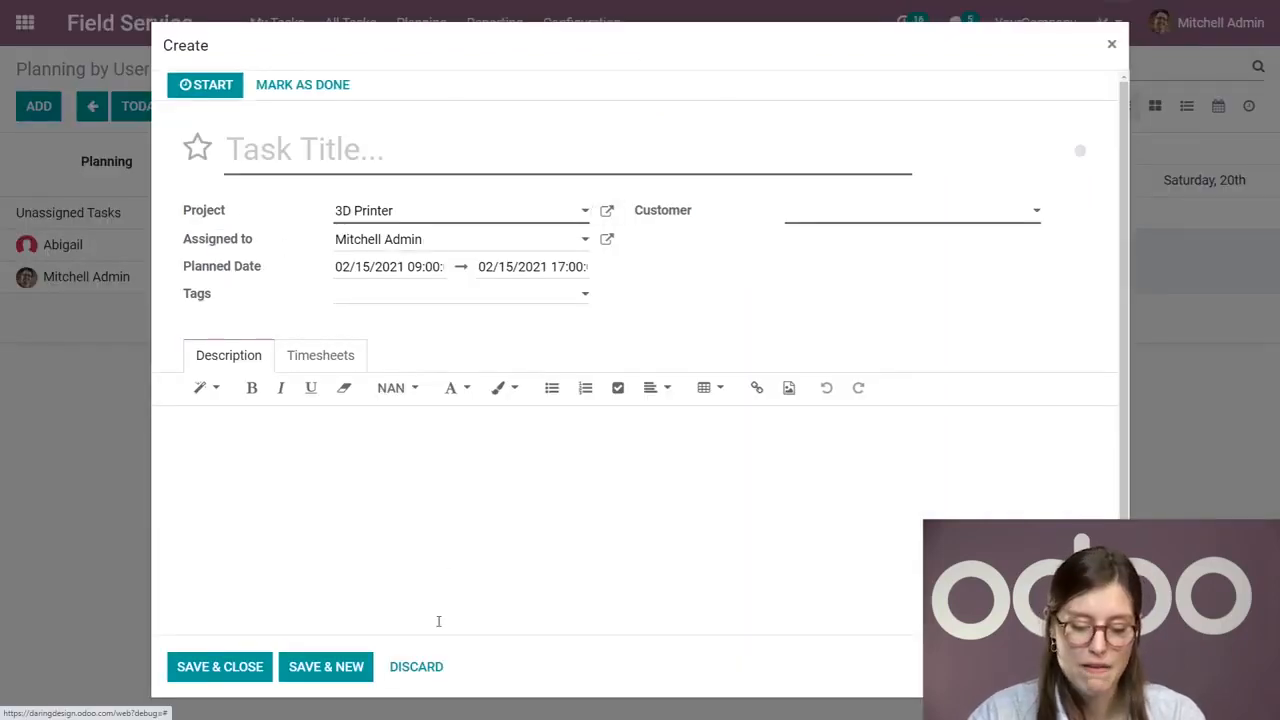
left_click(416, 667)
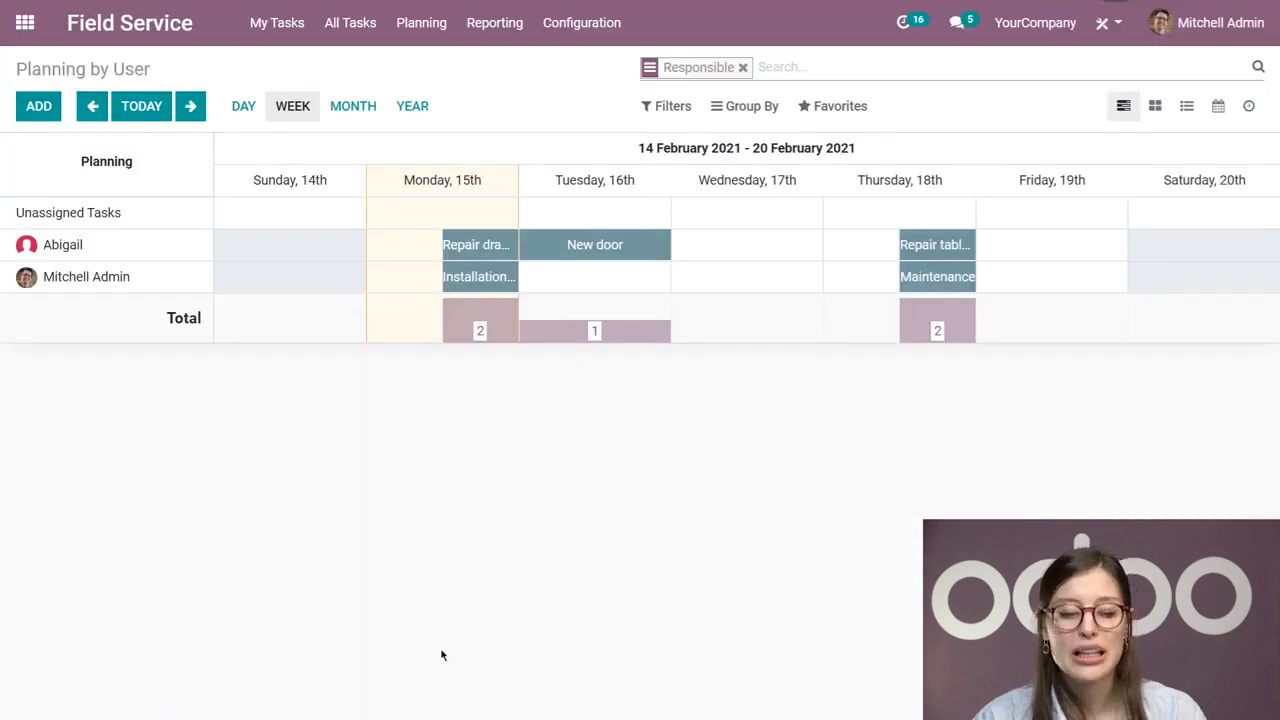